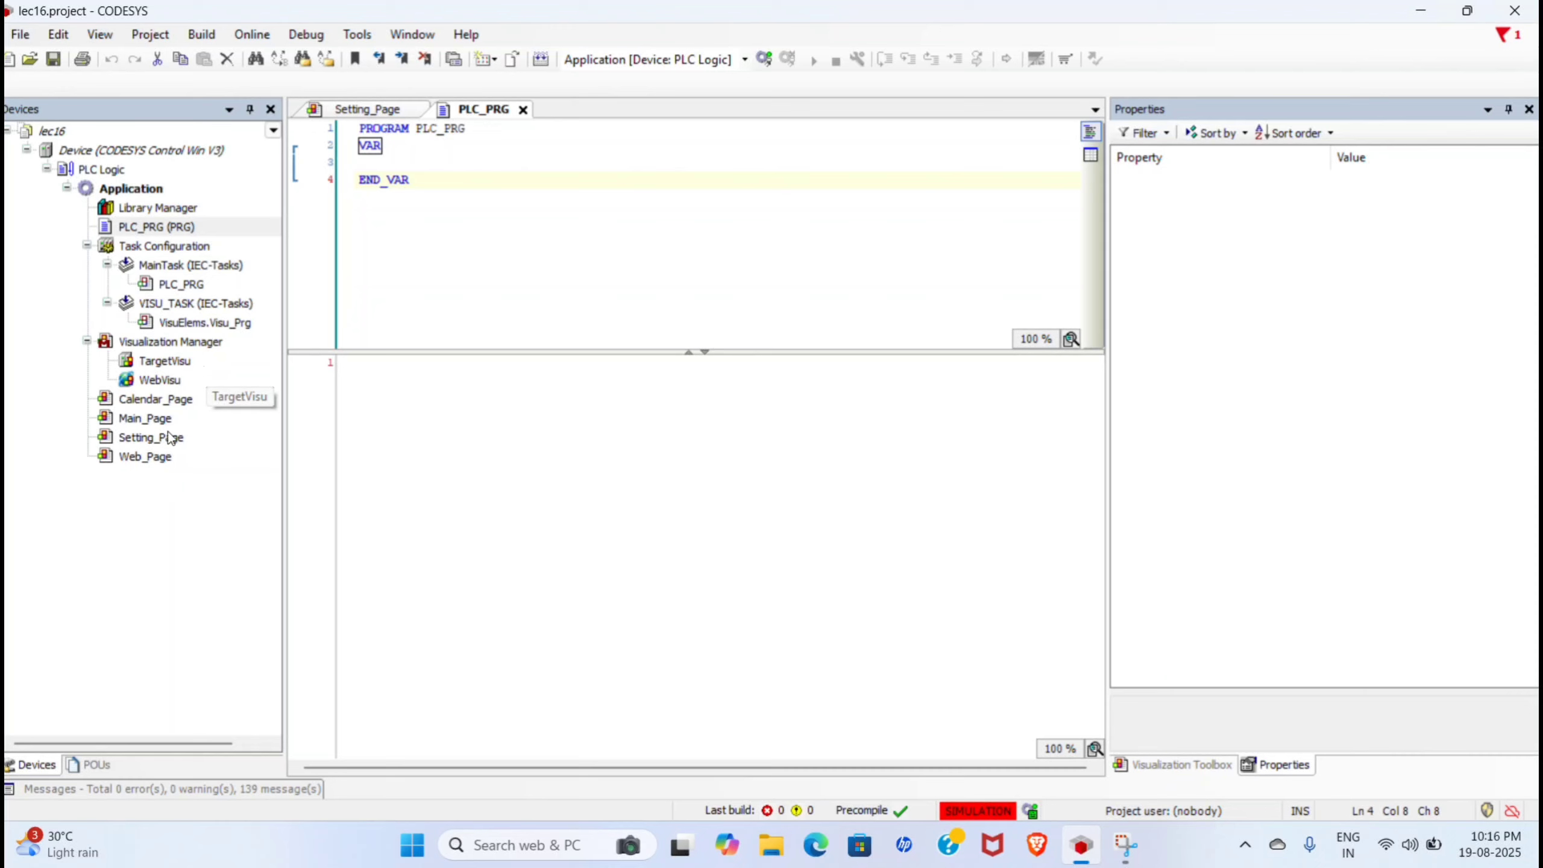
Step: Open the Main_Page visualization and collapse its variable declaration area
left_click(155, 418)
double_click(155, 418)
left_click(436, 426)
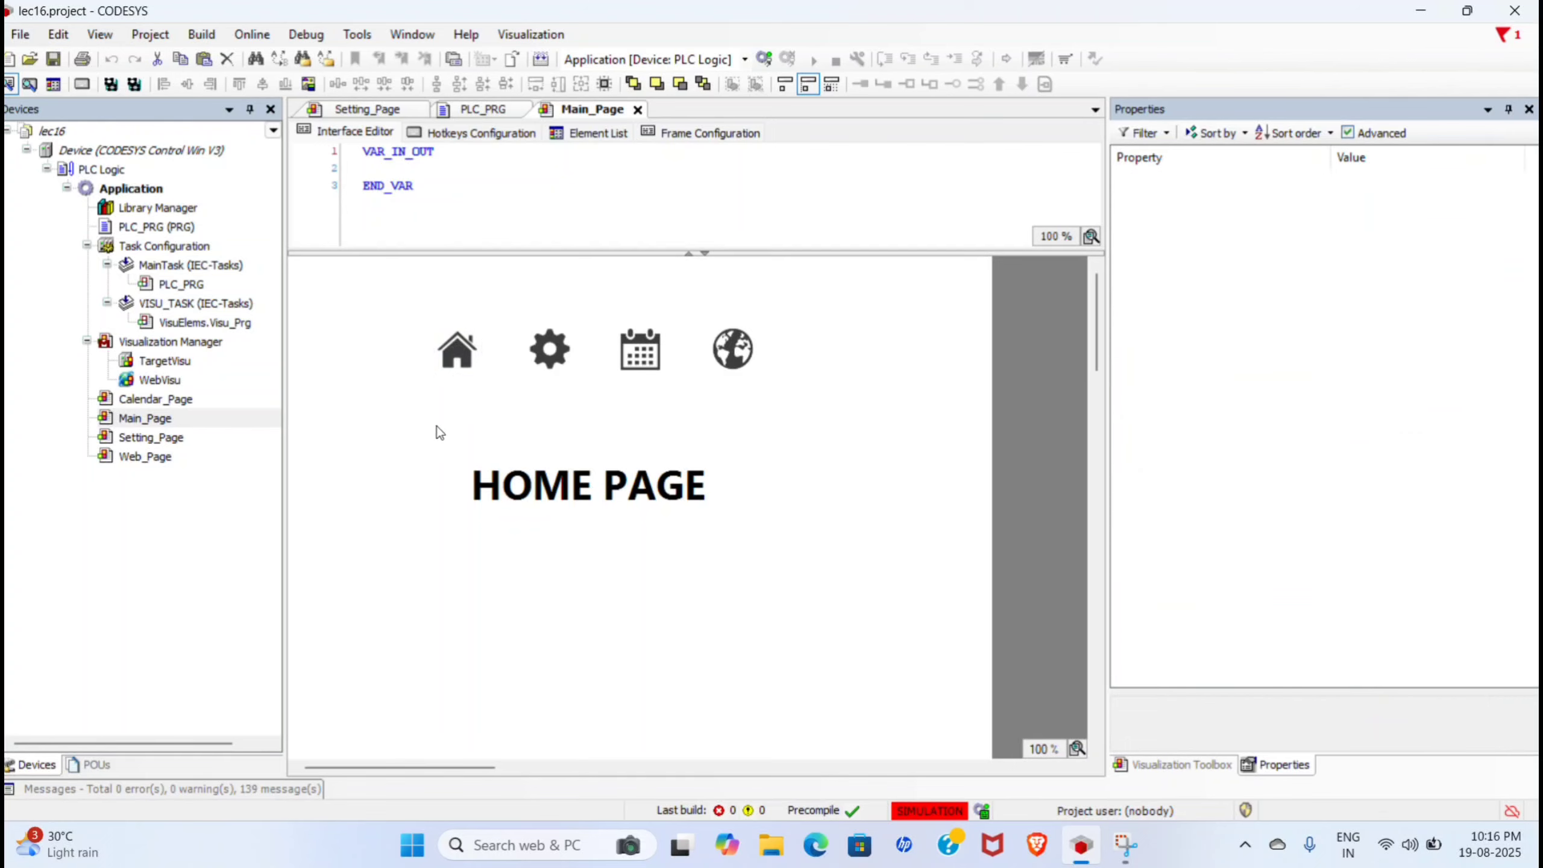
left_click(689, 253)
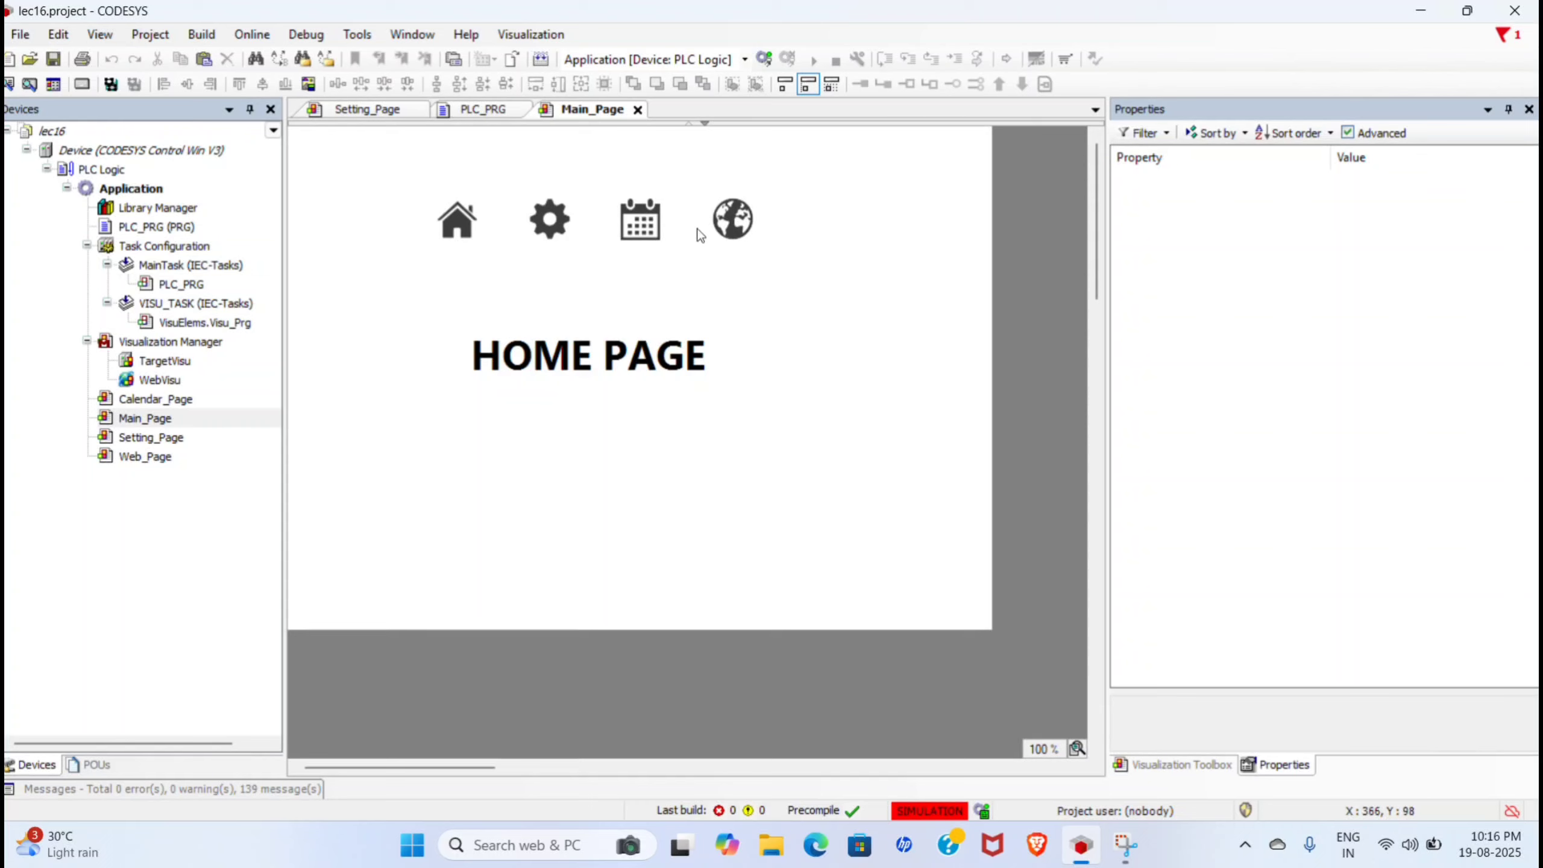
Step: Browse the Symbols category of the visualization toolbox to examine the available icons for page navigation
left_click(1157, 765)
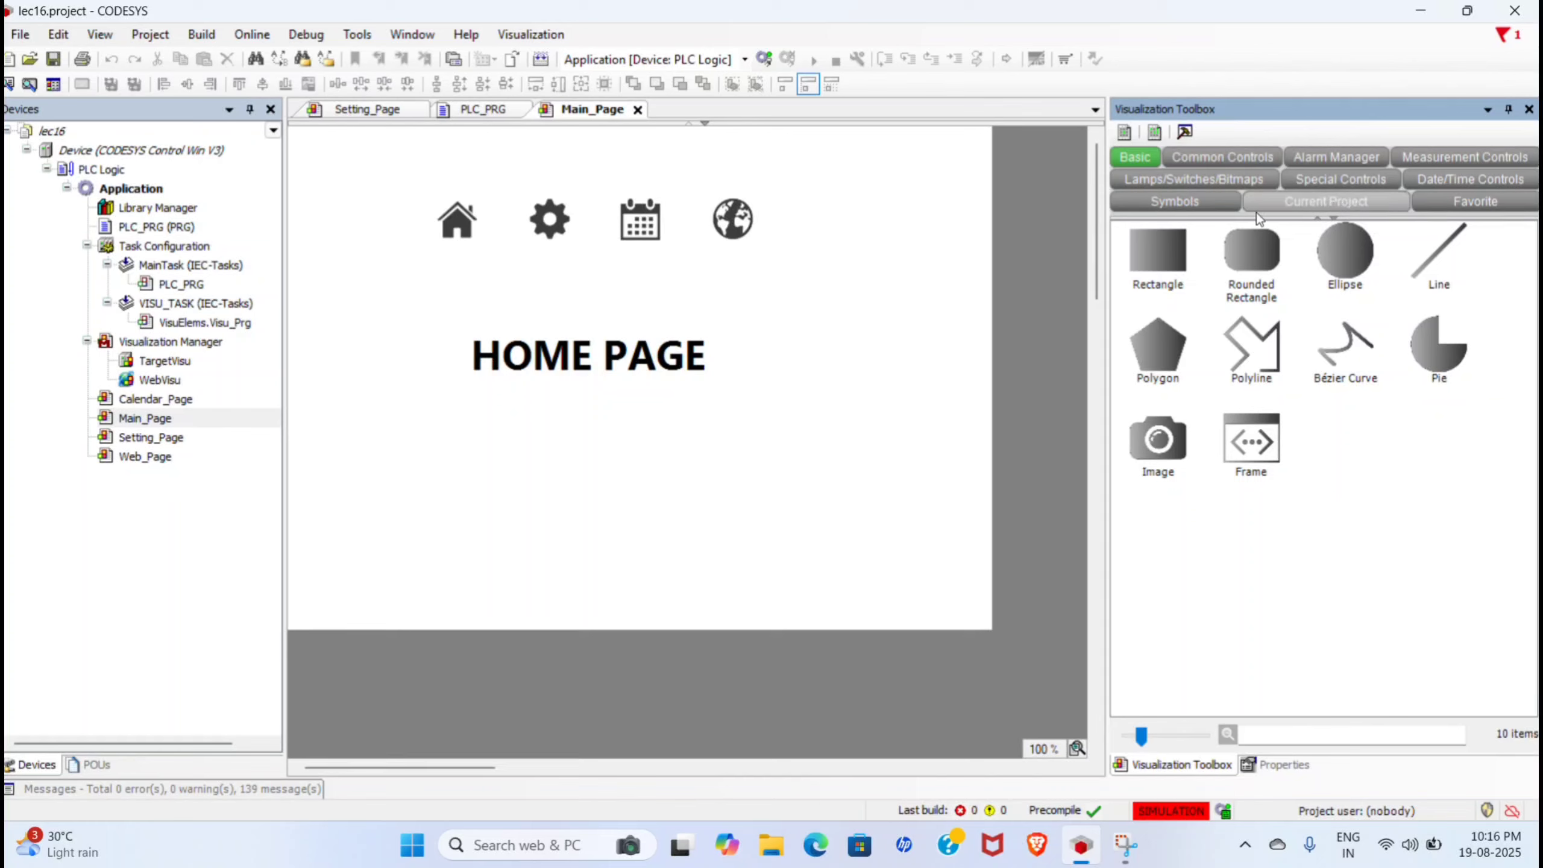
left_click(1179, 205)
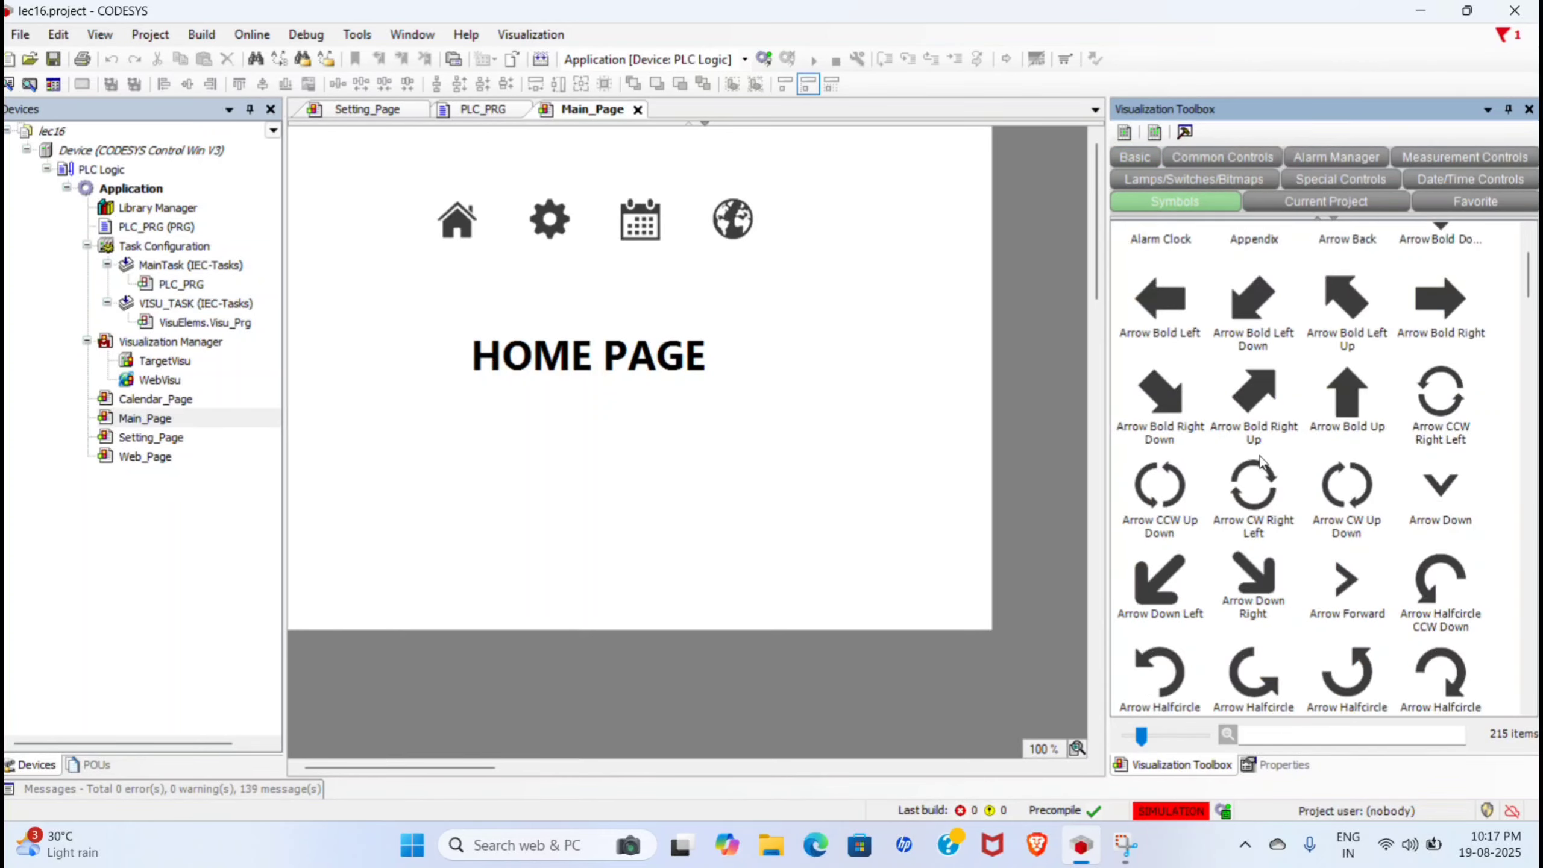
scroll(1262, 464, "down", 15)
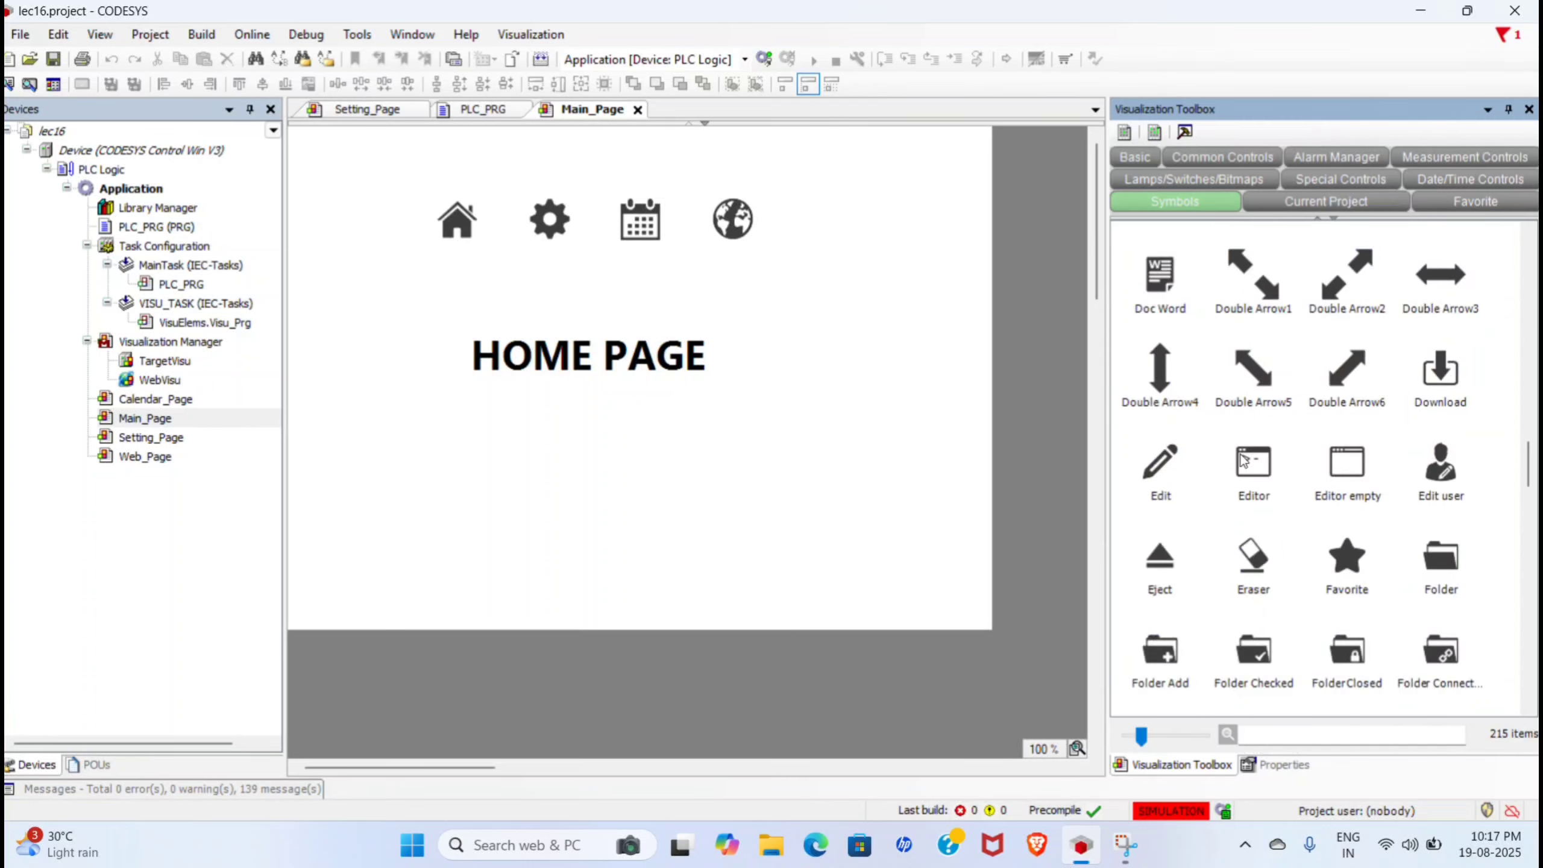
scroll(1239, 461, "down", 12)
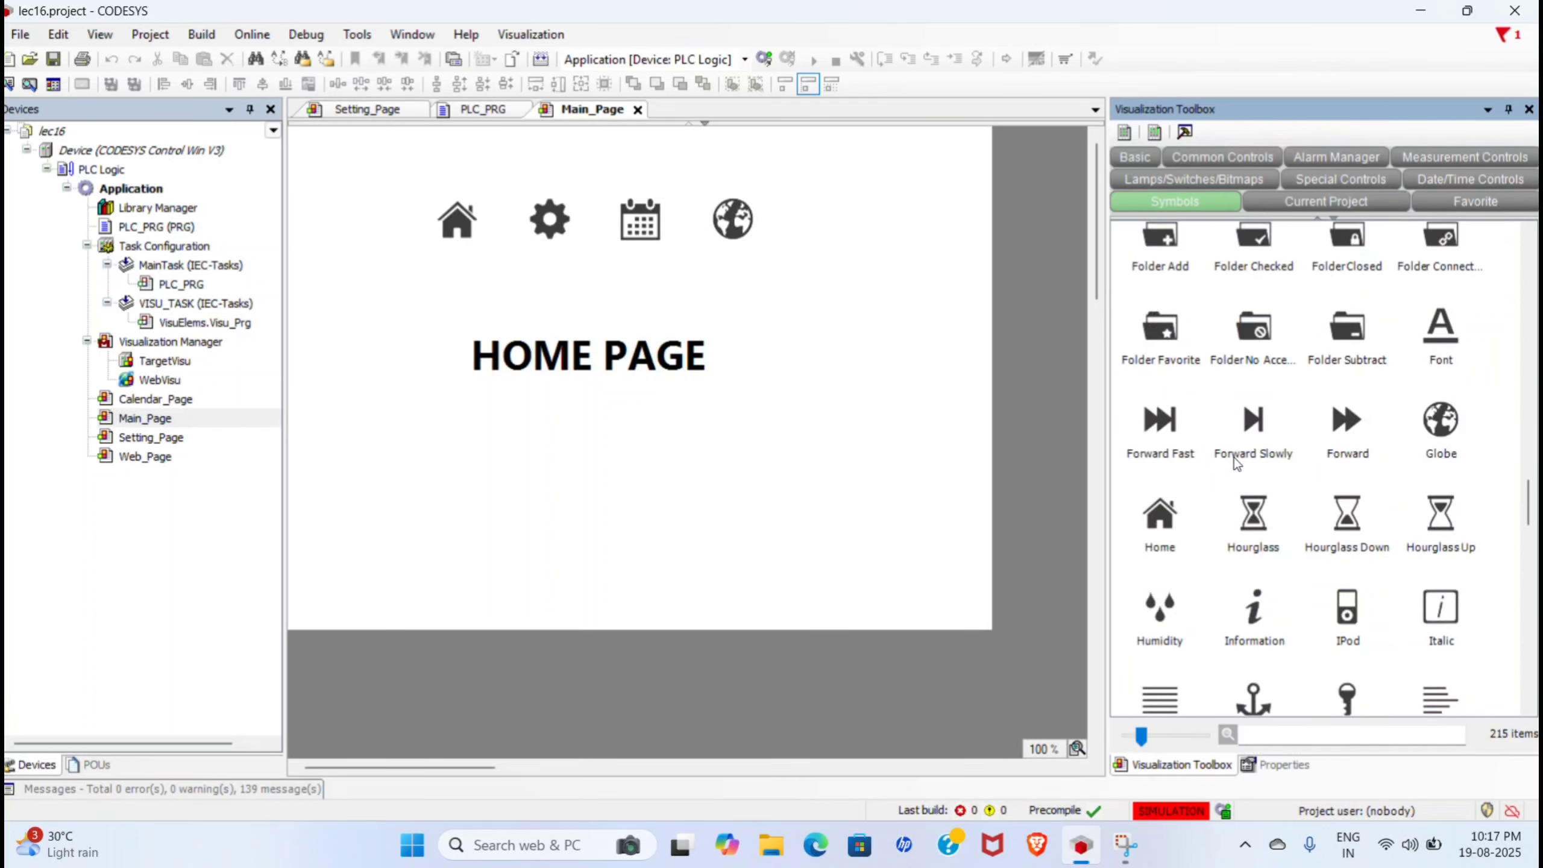
scroll(1233, 455, "down", 10)
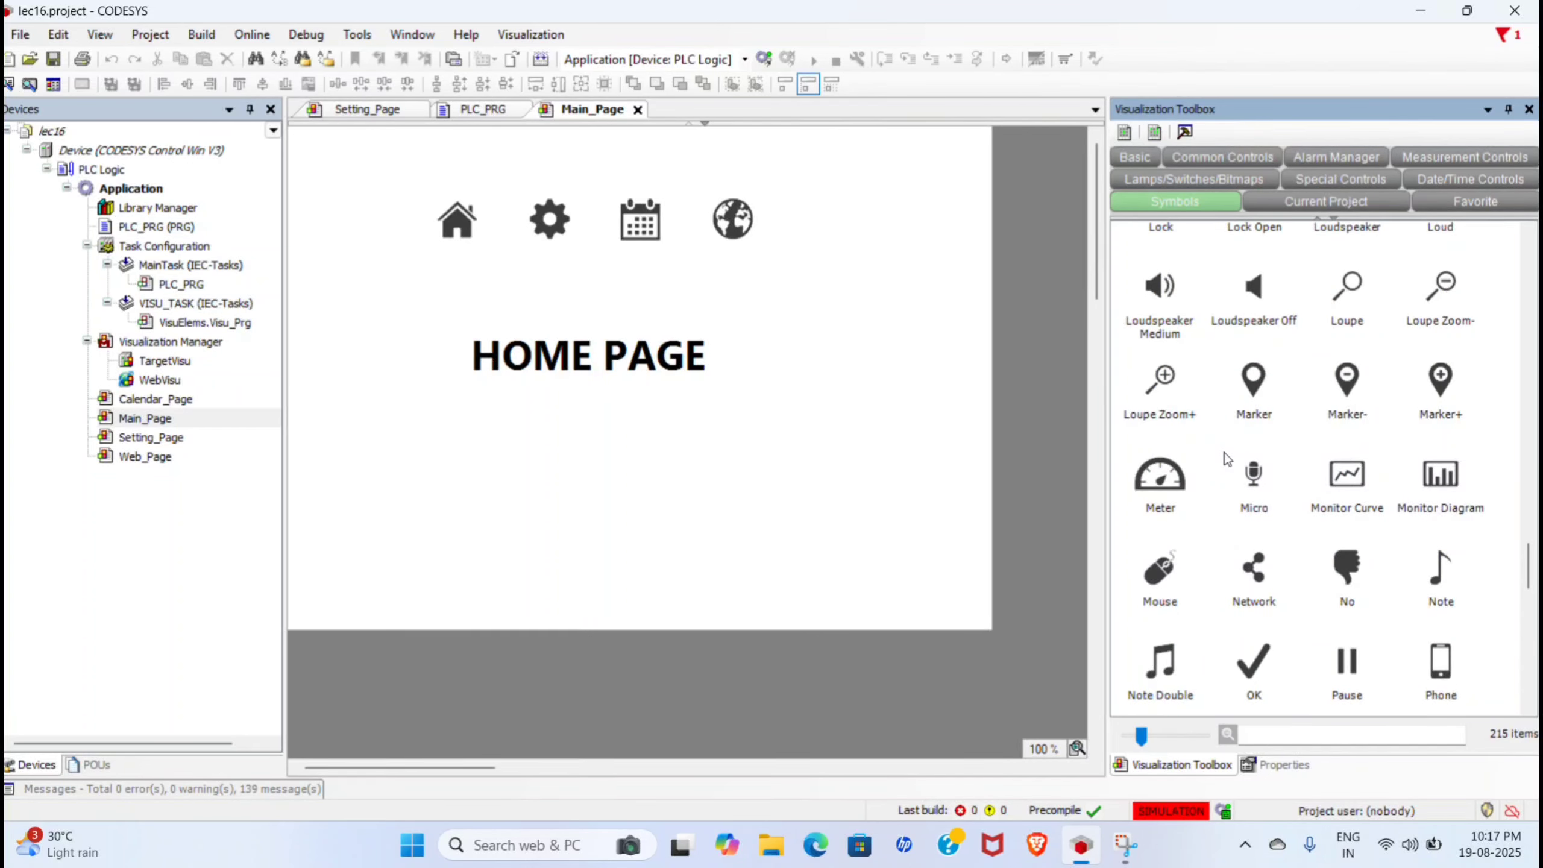
scroll(1225, 452, "down", 3)
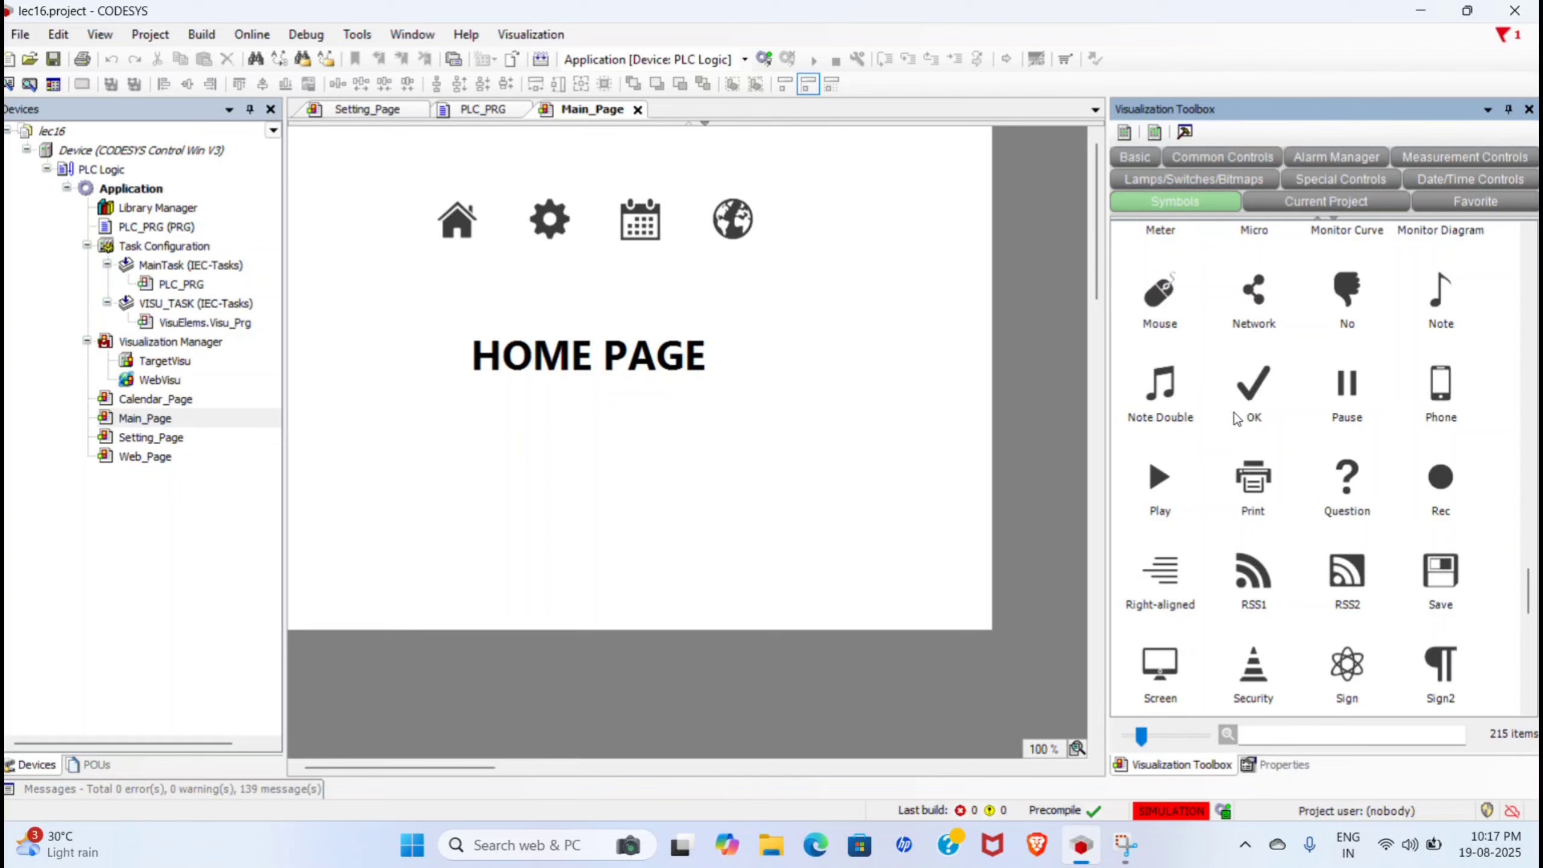
scroll(1236, 420, "down", 3)
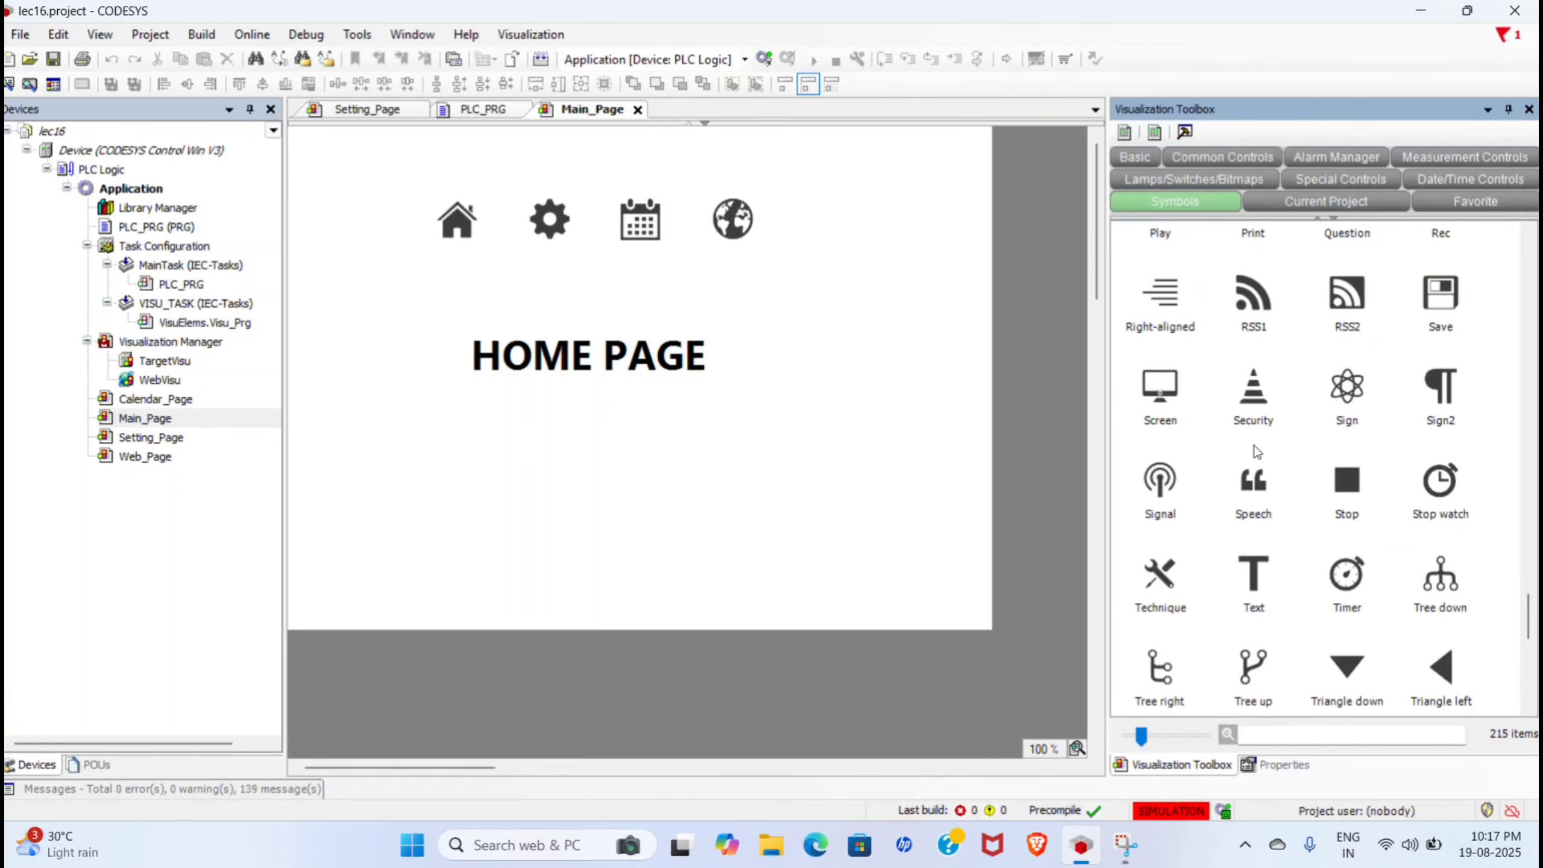
scroll(1258, 468, "down", 2)
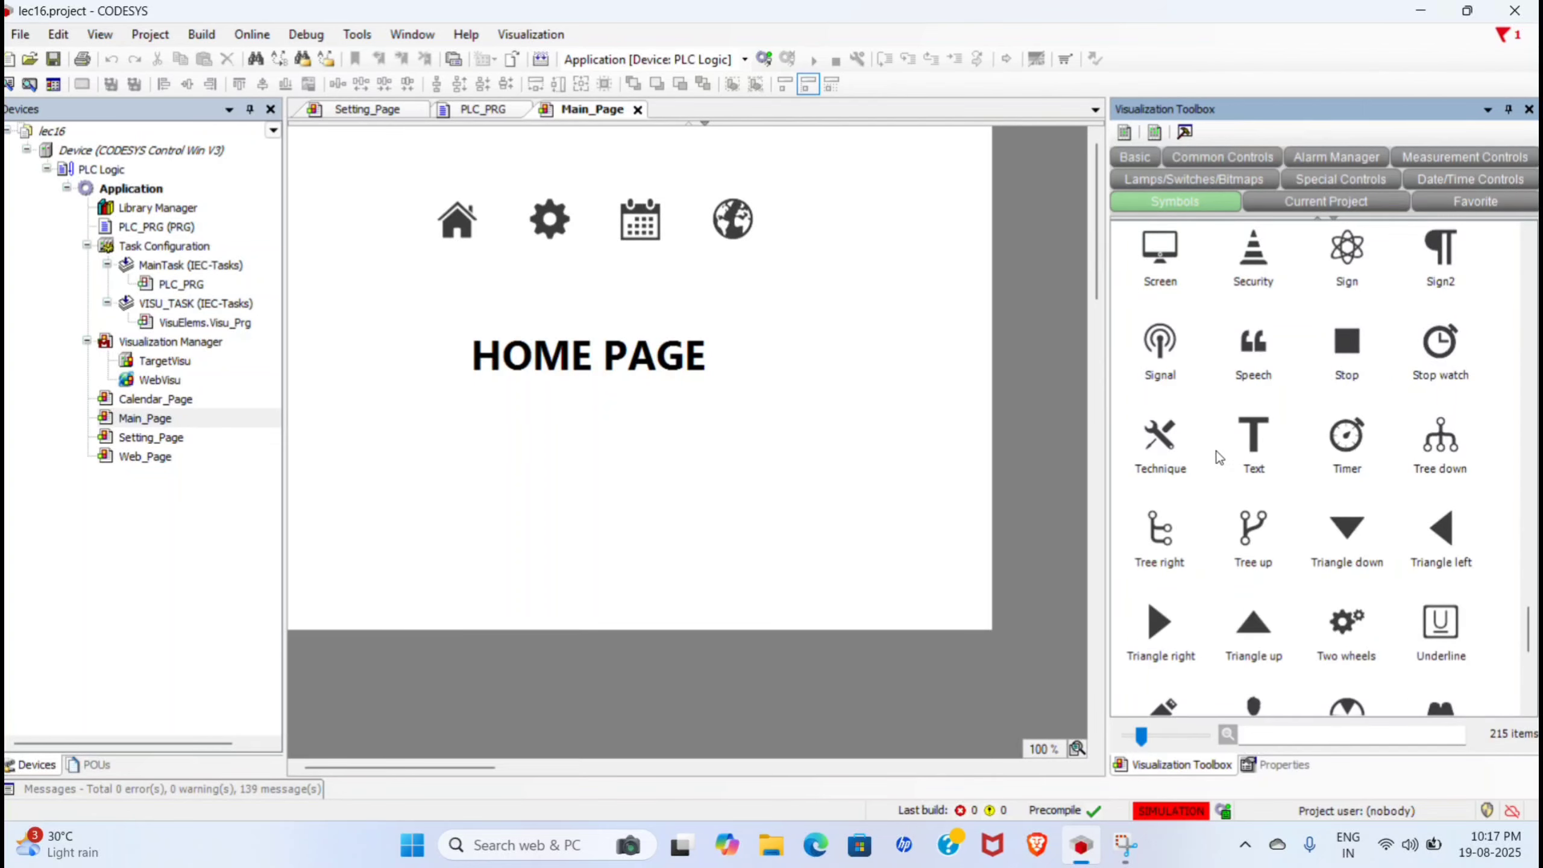
scroll(1218, 457, "down", 3)
scroll(1263, 487, "up", 20)
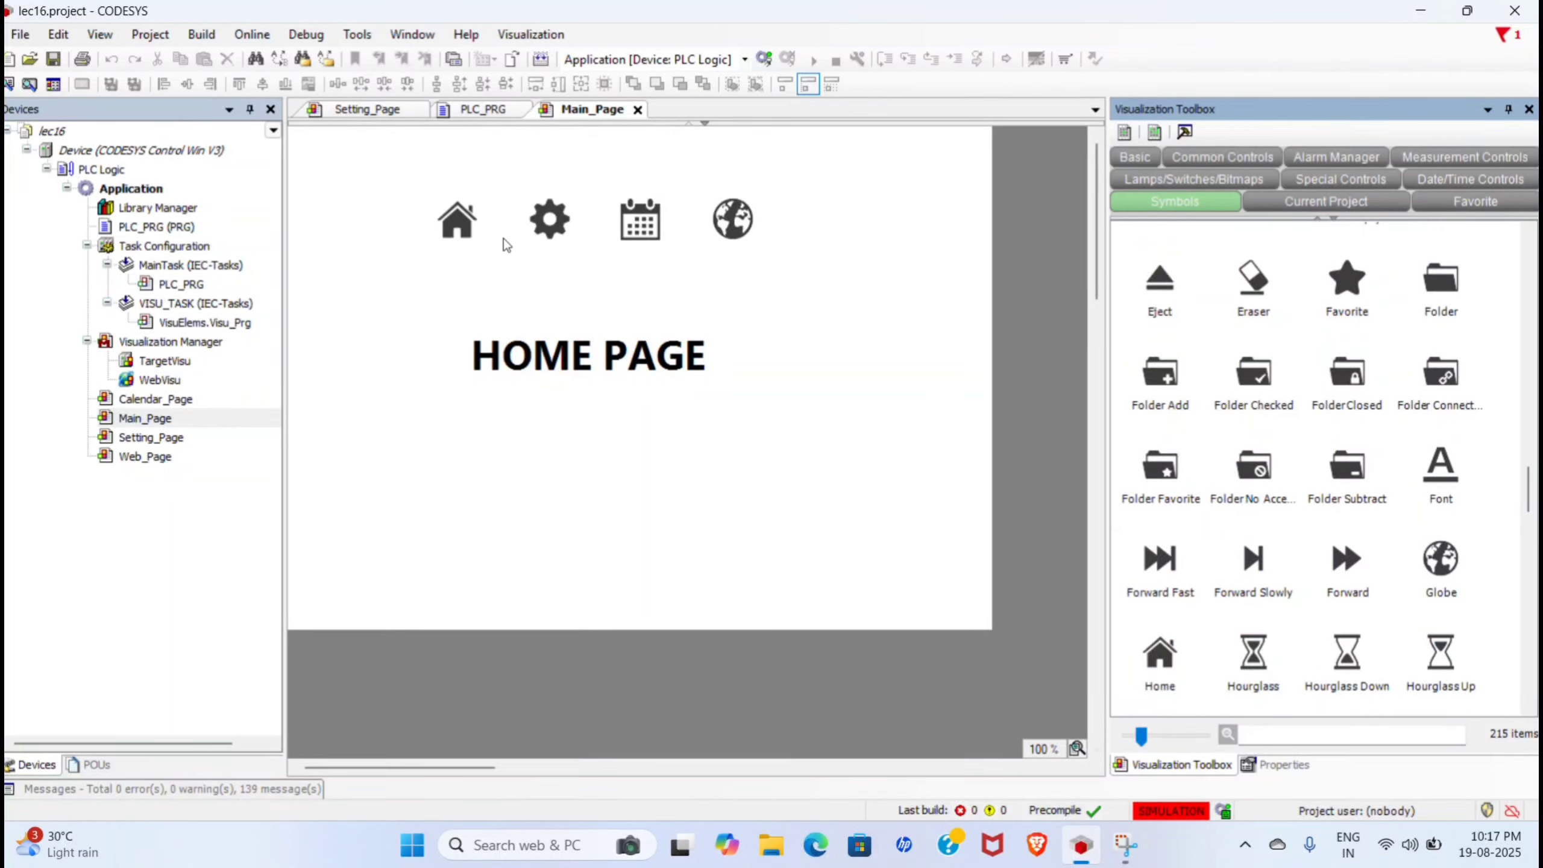
left_click(156, 402)
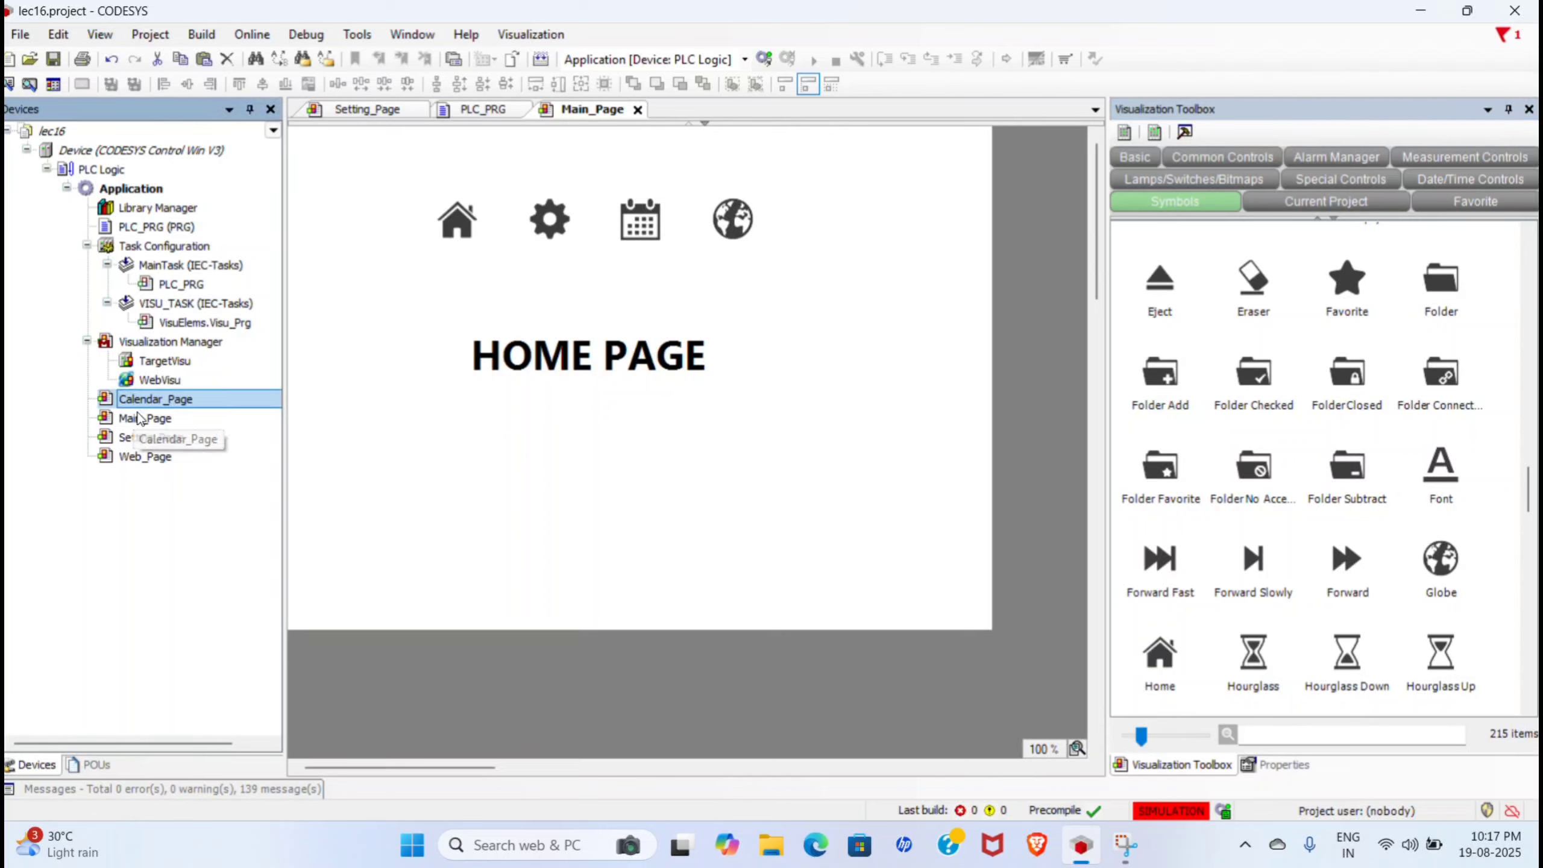
left_click(145, 439)
left_click(138, 457)
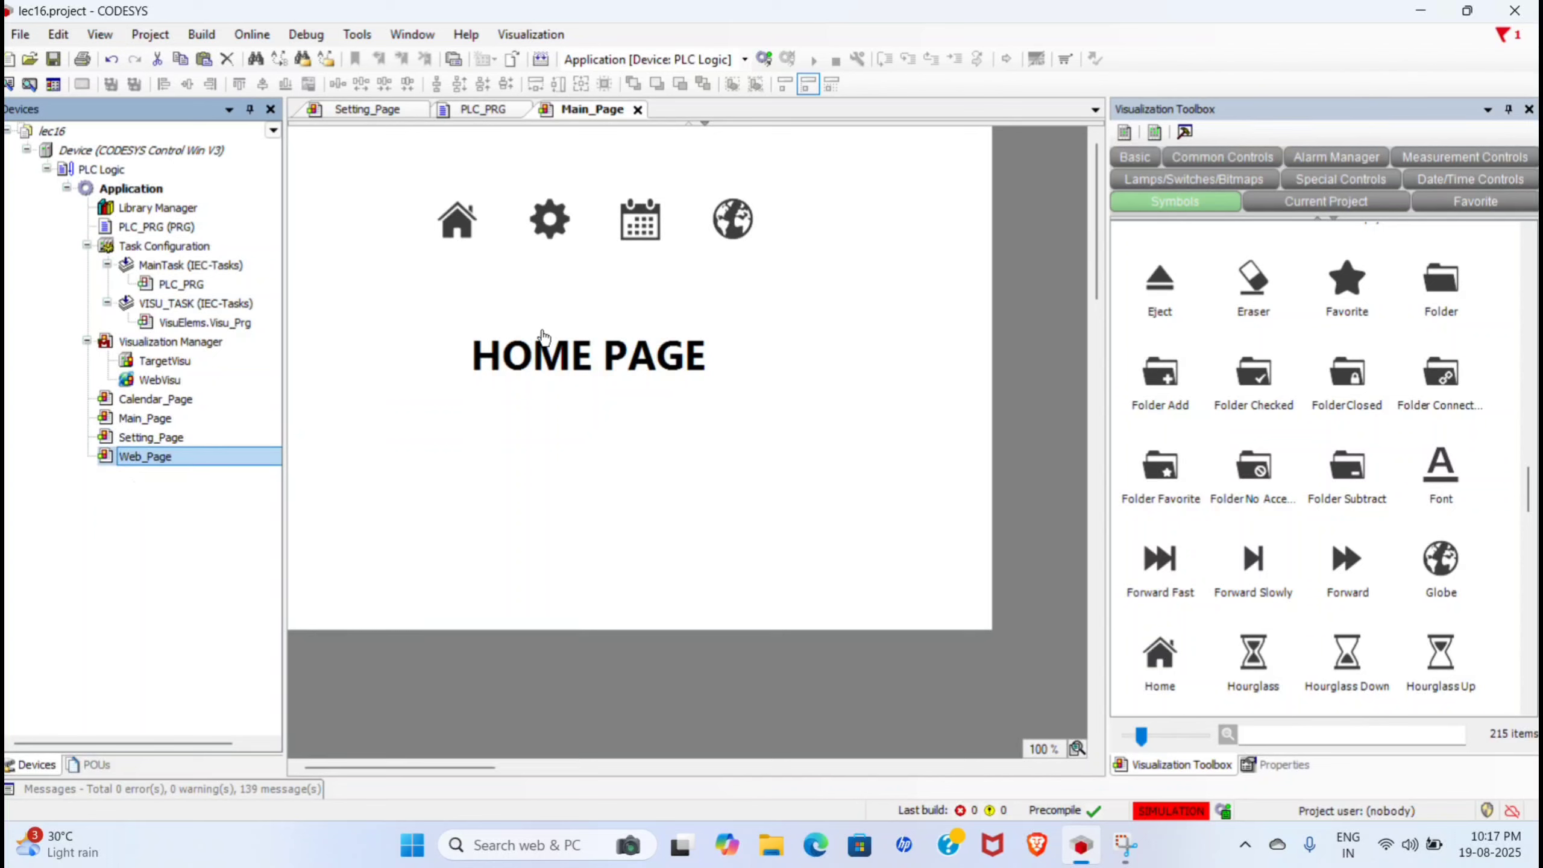
Step: Inspect the HOME PAGE label's text and its element type in the properties
double_click(586, 358)
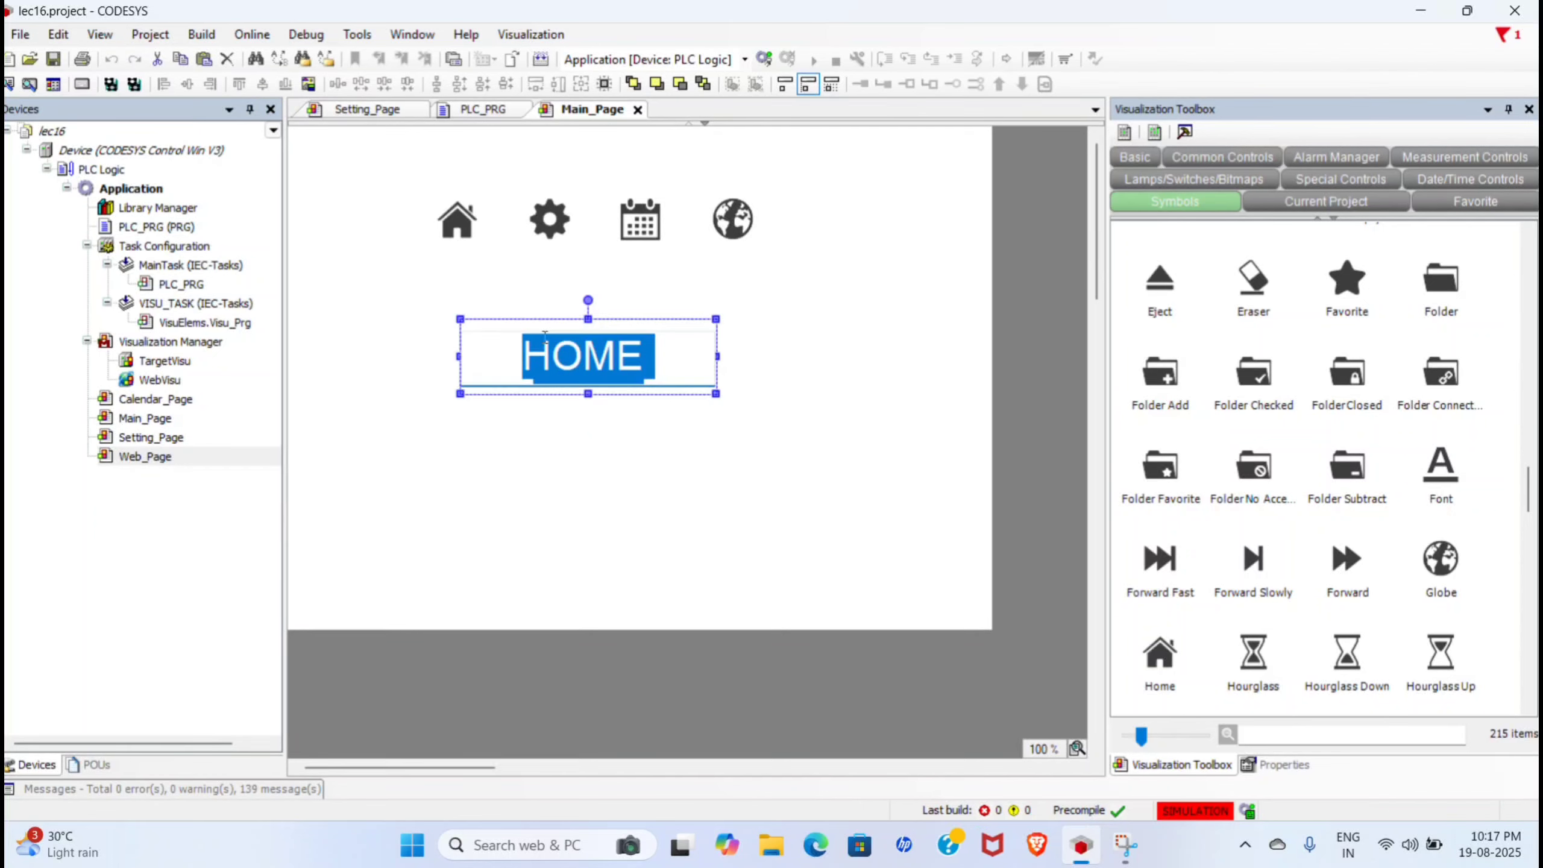
left_click(584, 439)
left_click(572, 390)
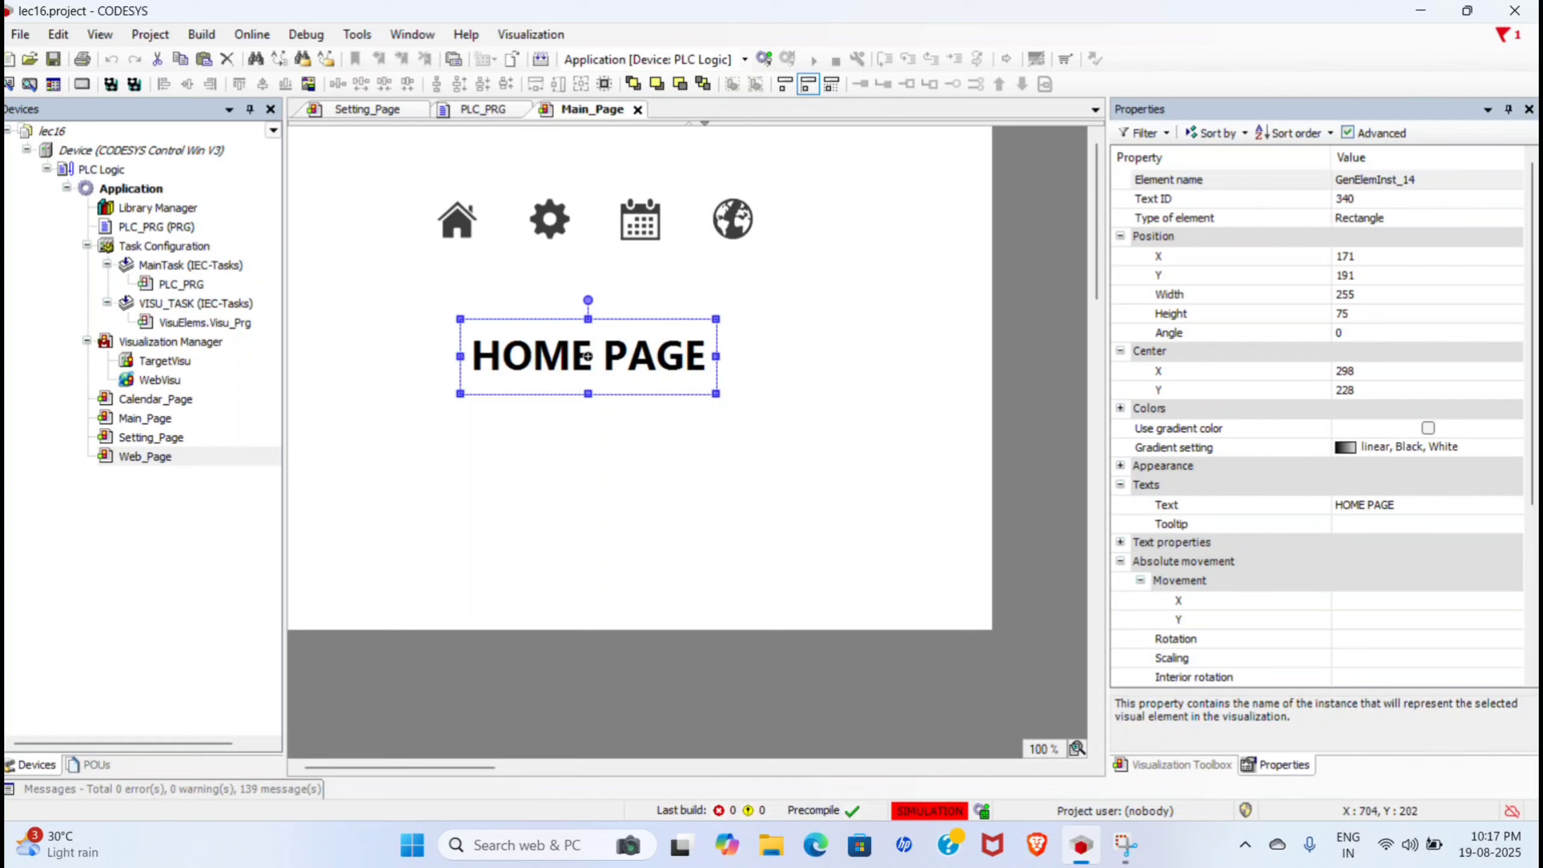
left_click(1351, 220)
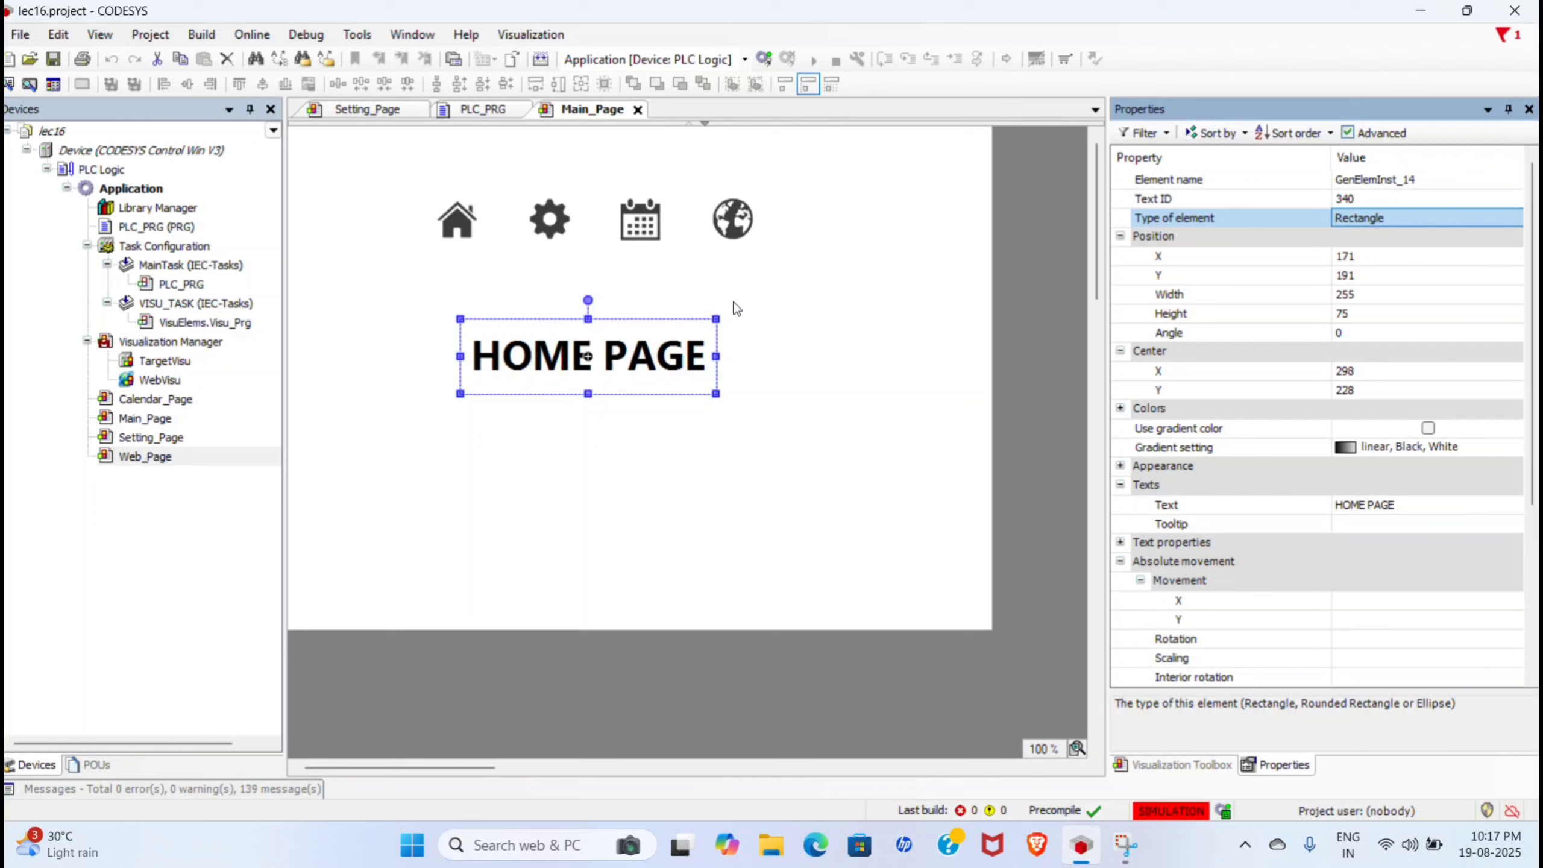
Step: Examine the home icon's properties and expand its input configuration
left_click(454, 245)
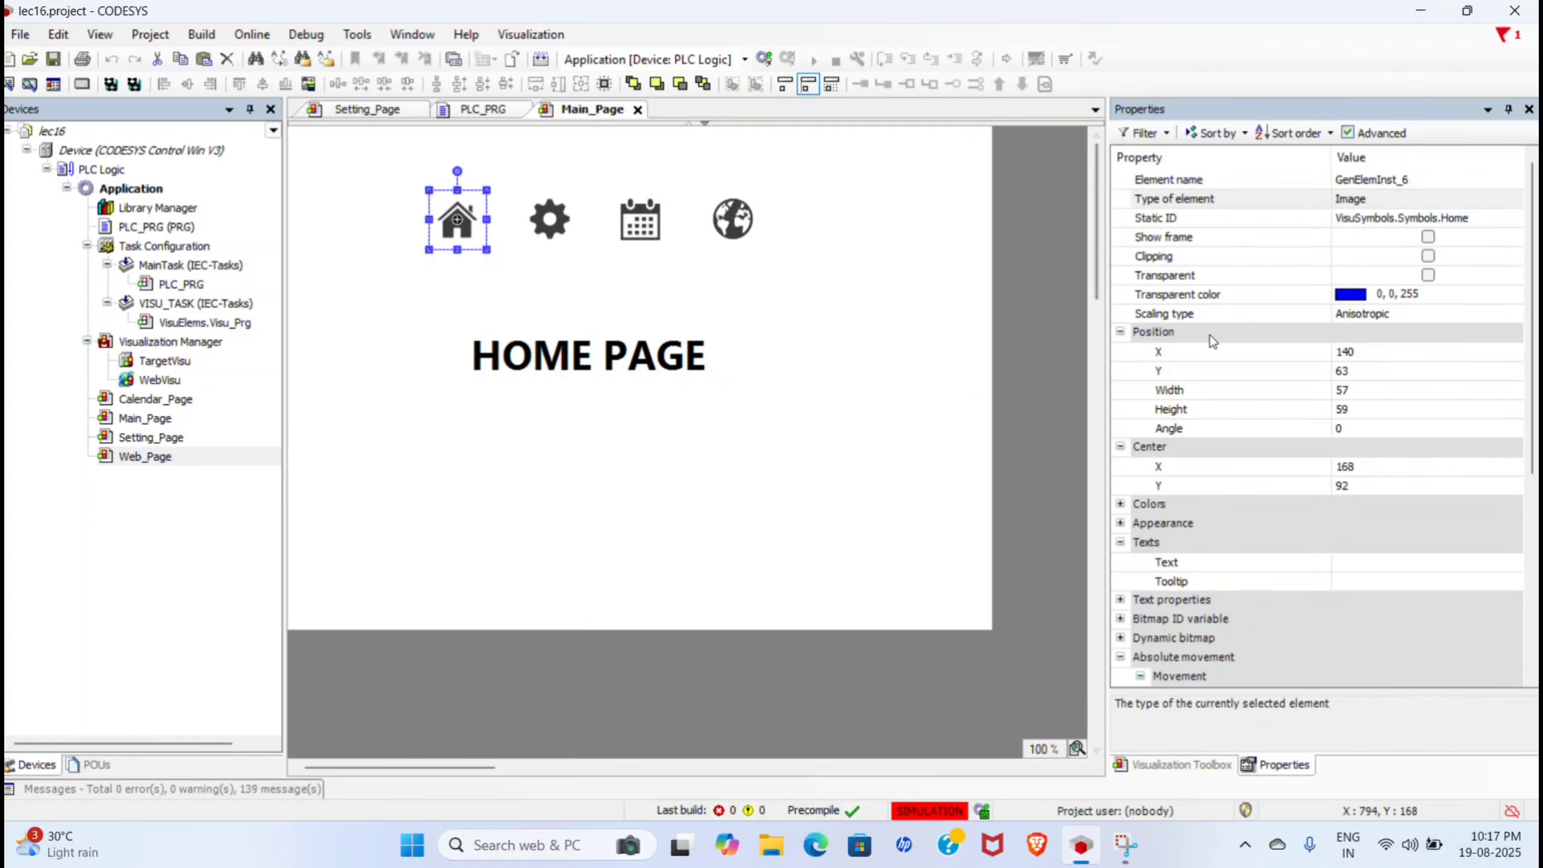
scroll(1212, 341, "down", 6)
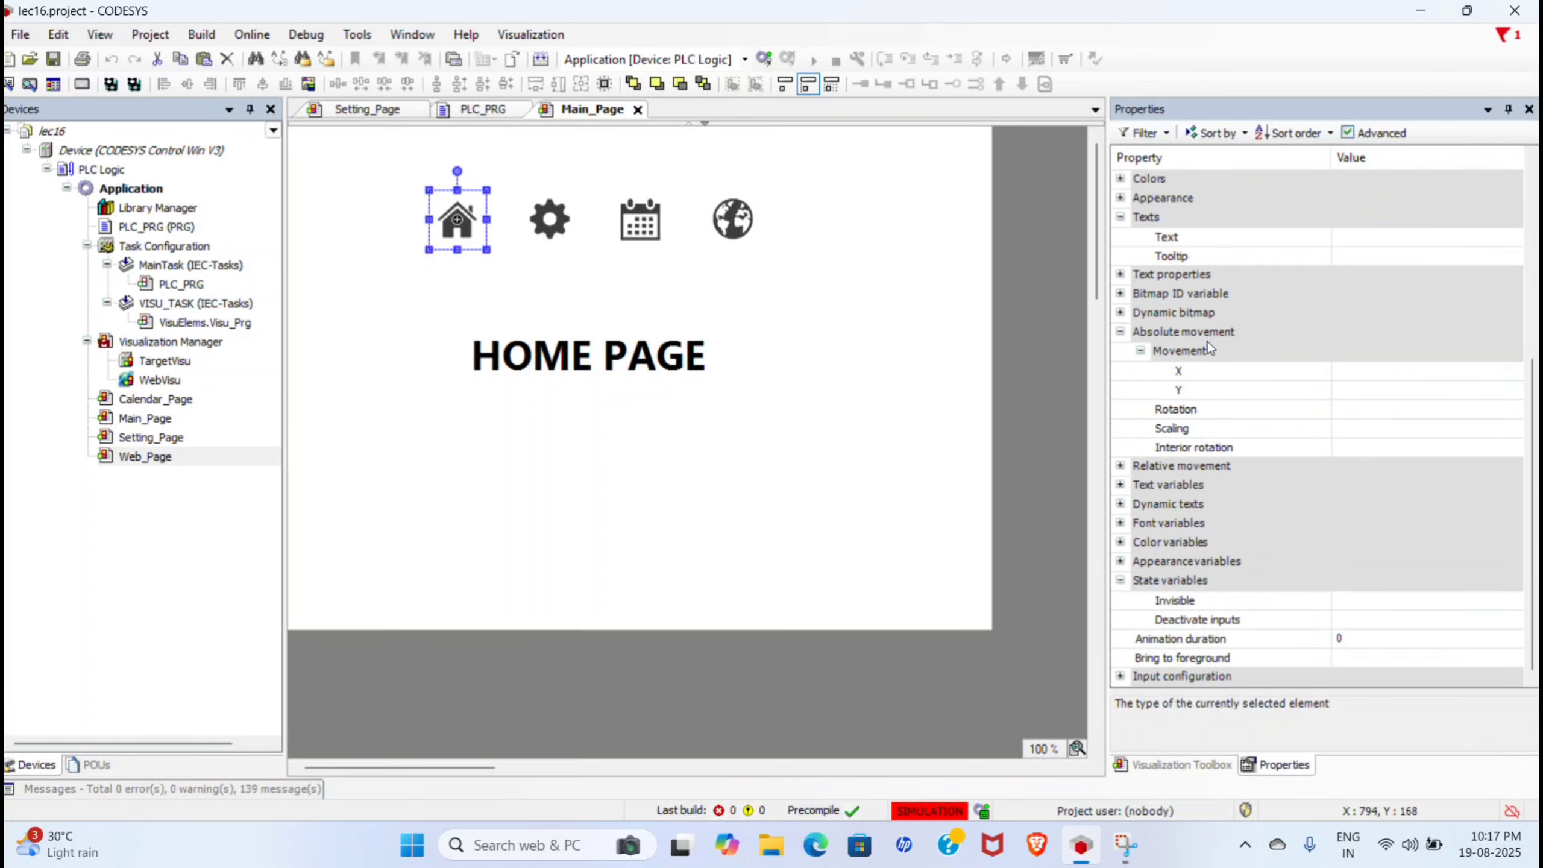
left_click(1205, 764)
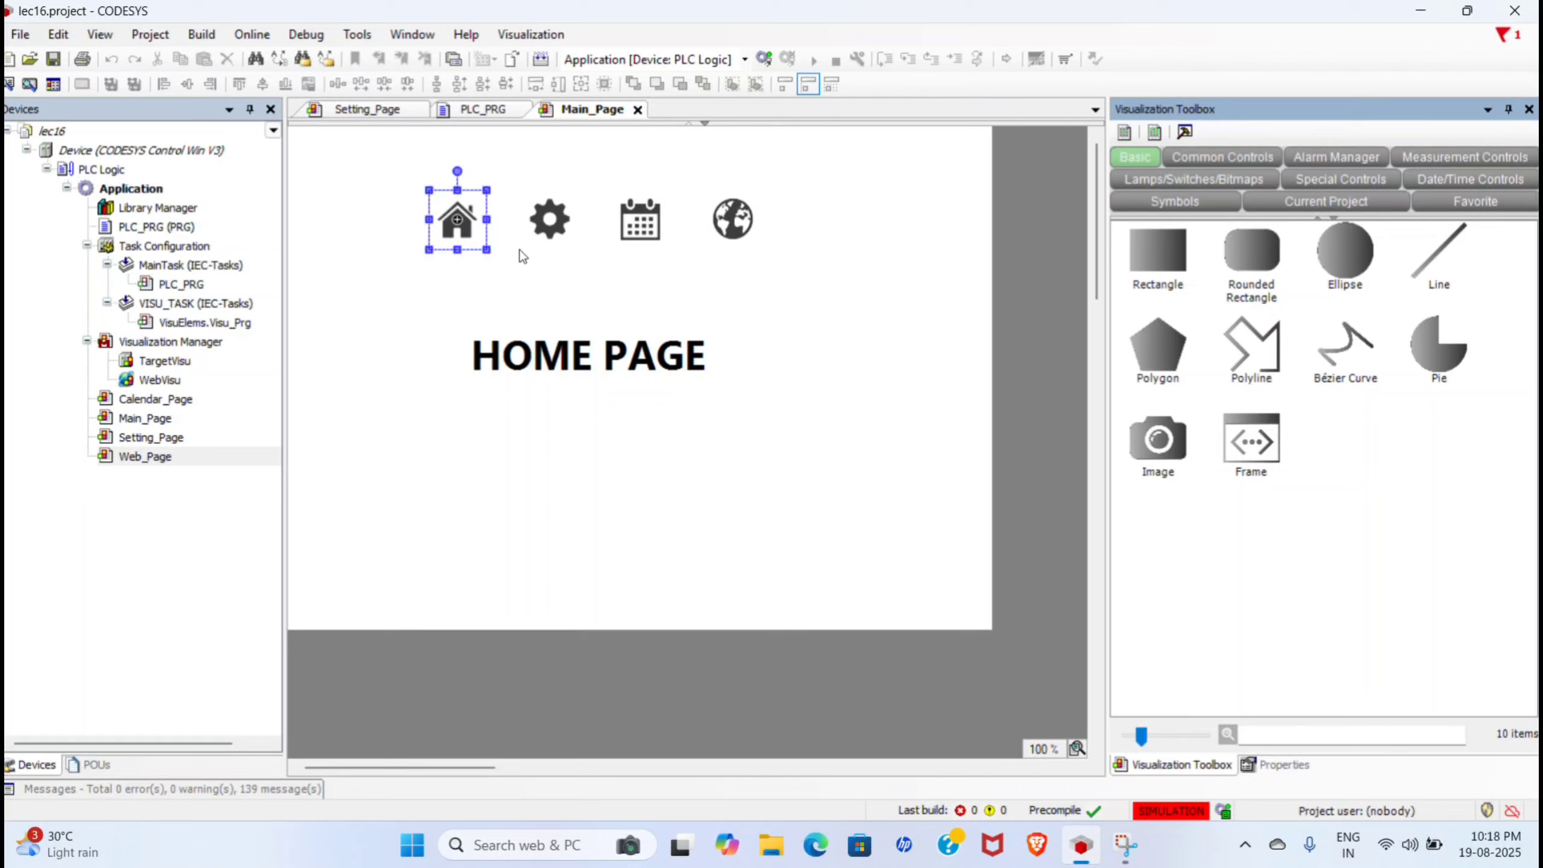
left_click(445, 314)
double_click(461, 246)
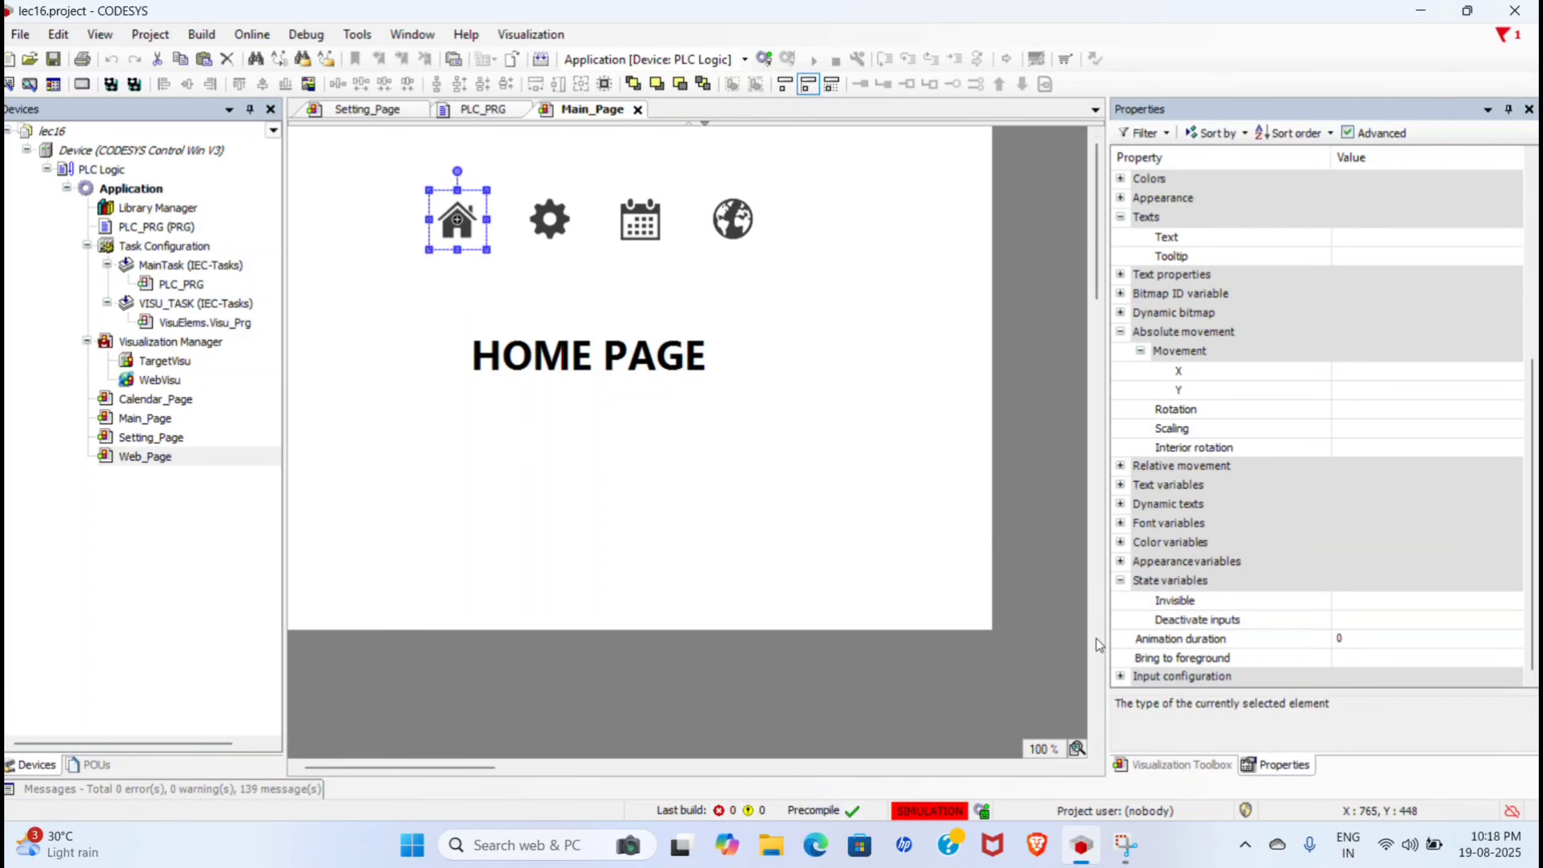
left_click(1122, 676)
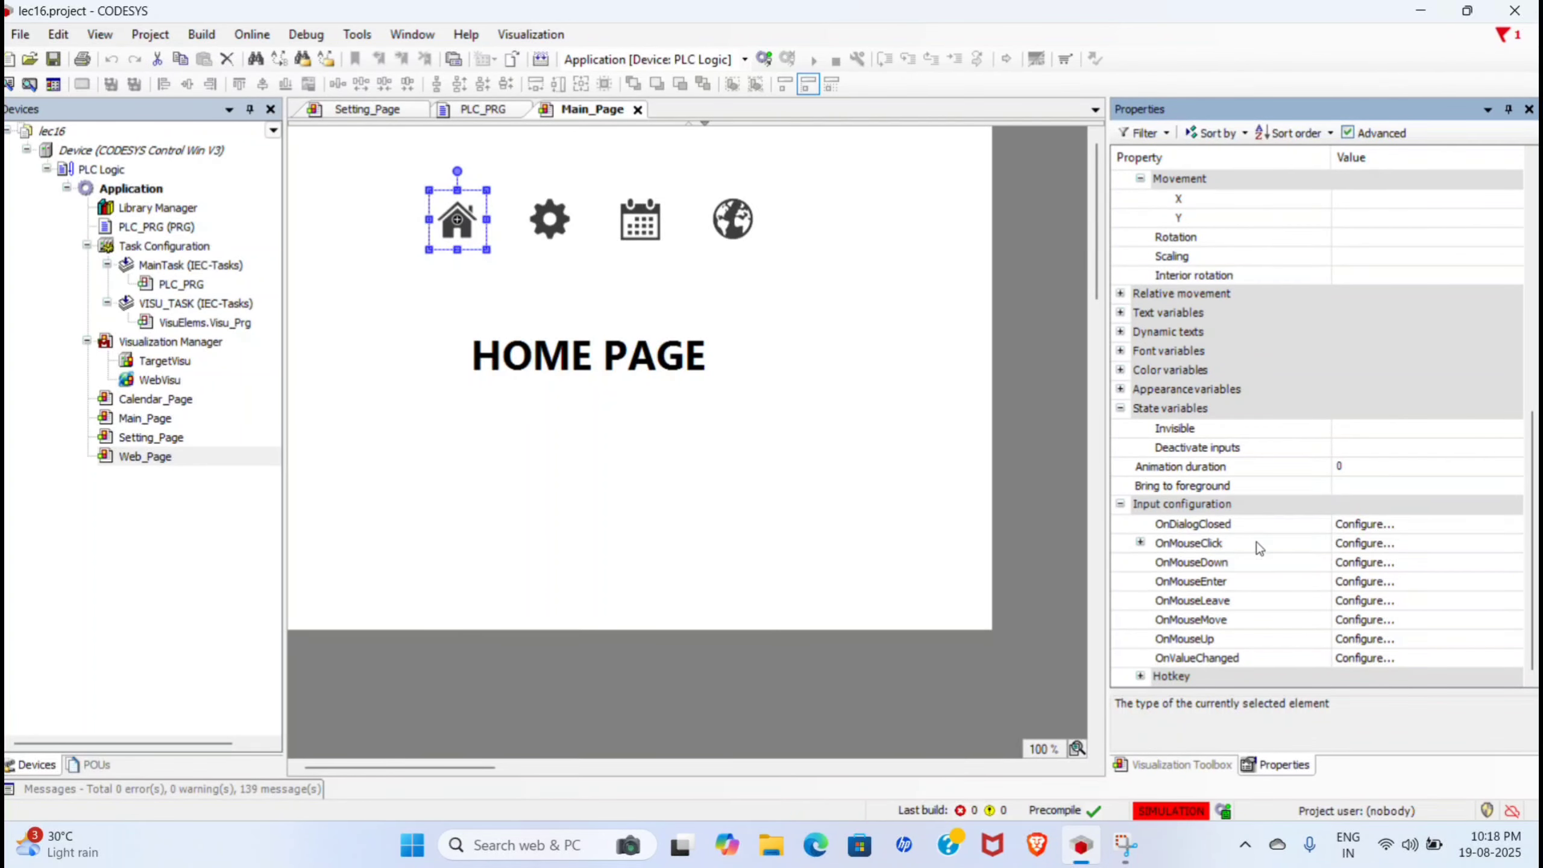
Step: Assign Main_Page as the target of the Change Shown Visualization action in the home icon's OnMouseClick event
left_click(1361, 544)
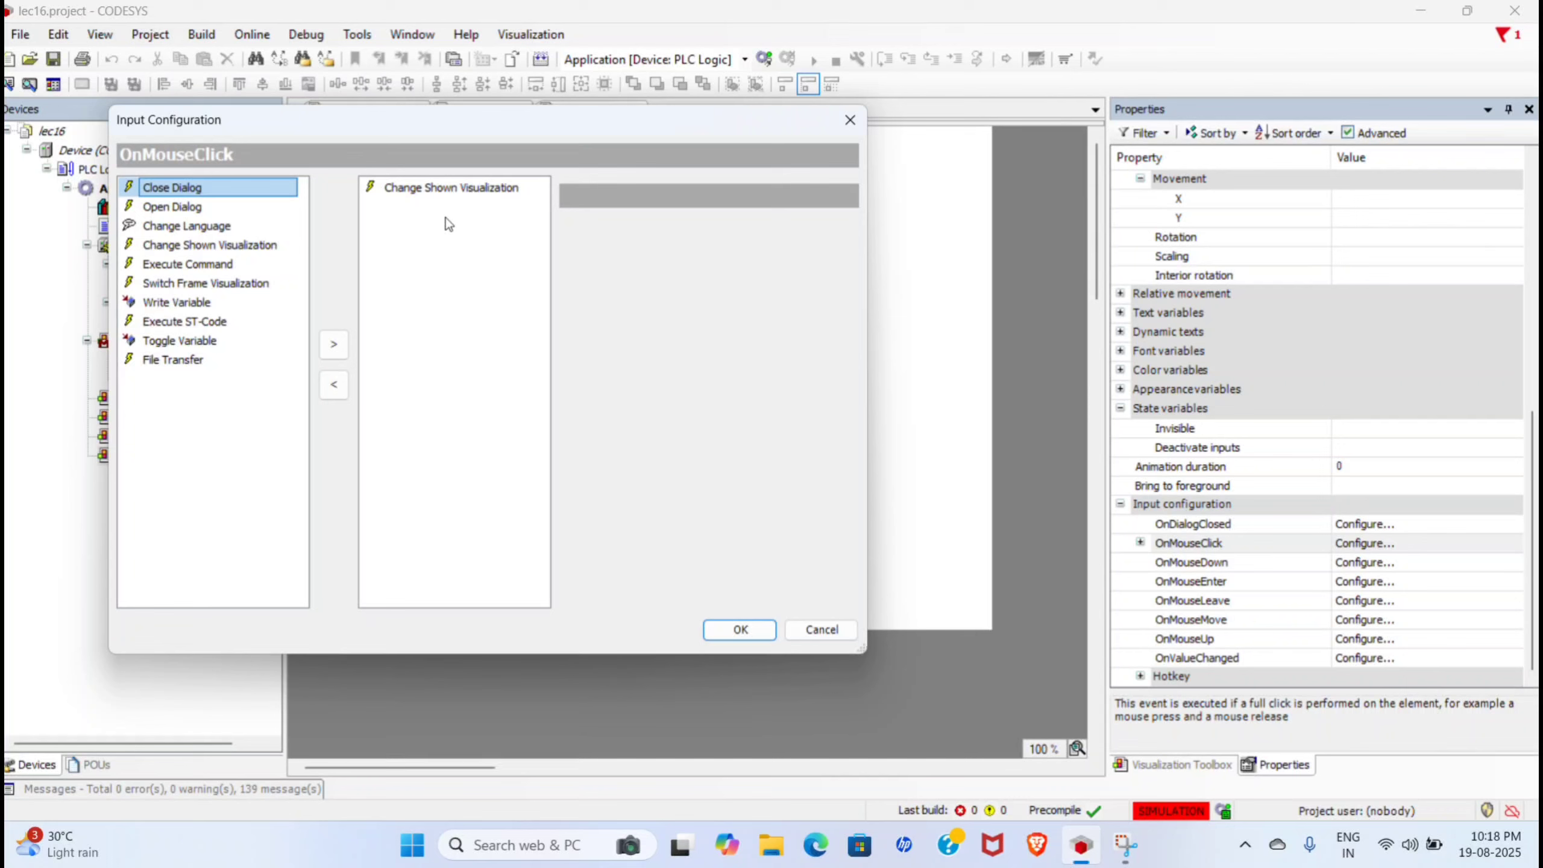
left_click(412, 189)
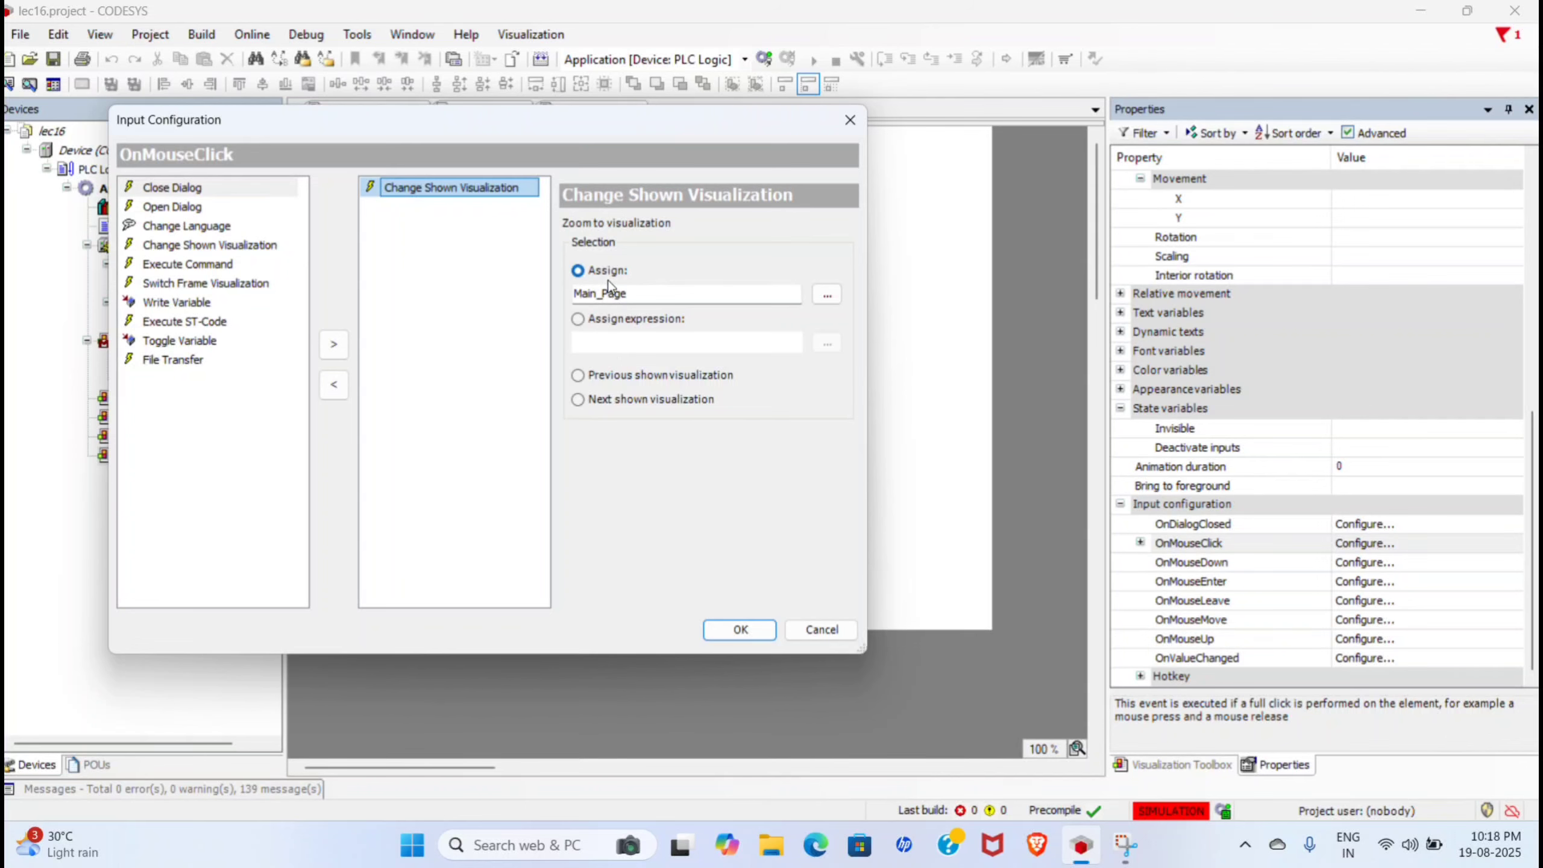
left_click(825, 298)
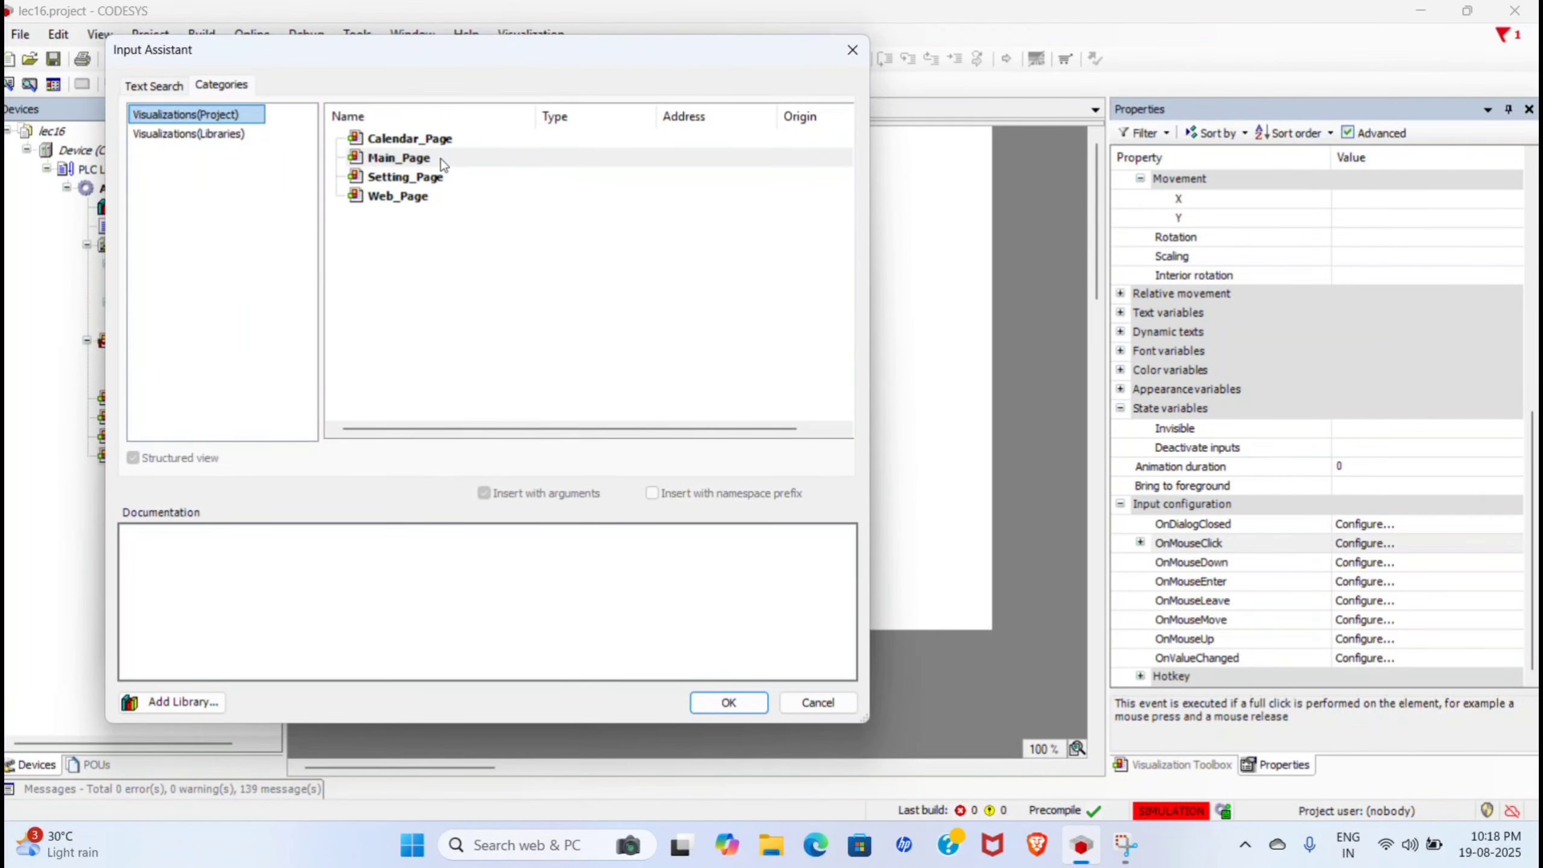
left_click(442, 159)
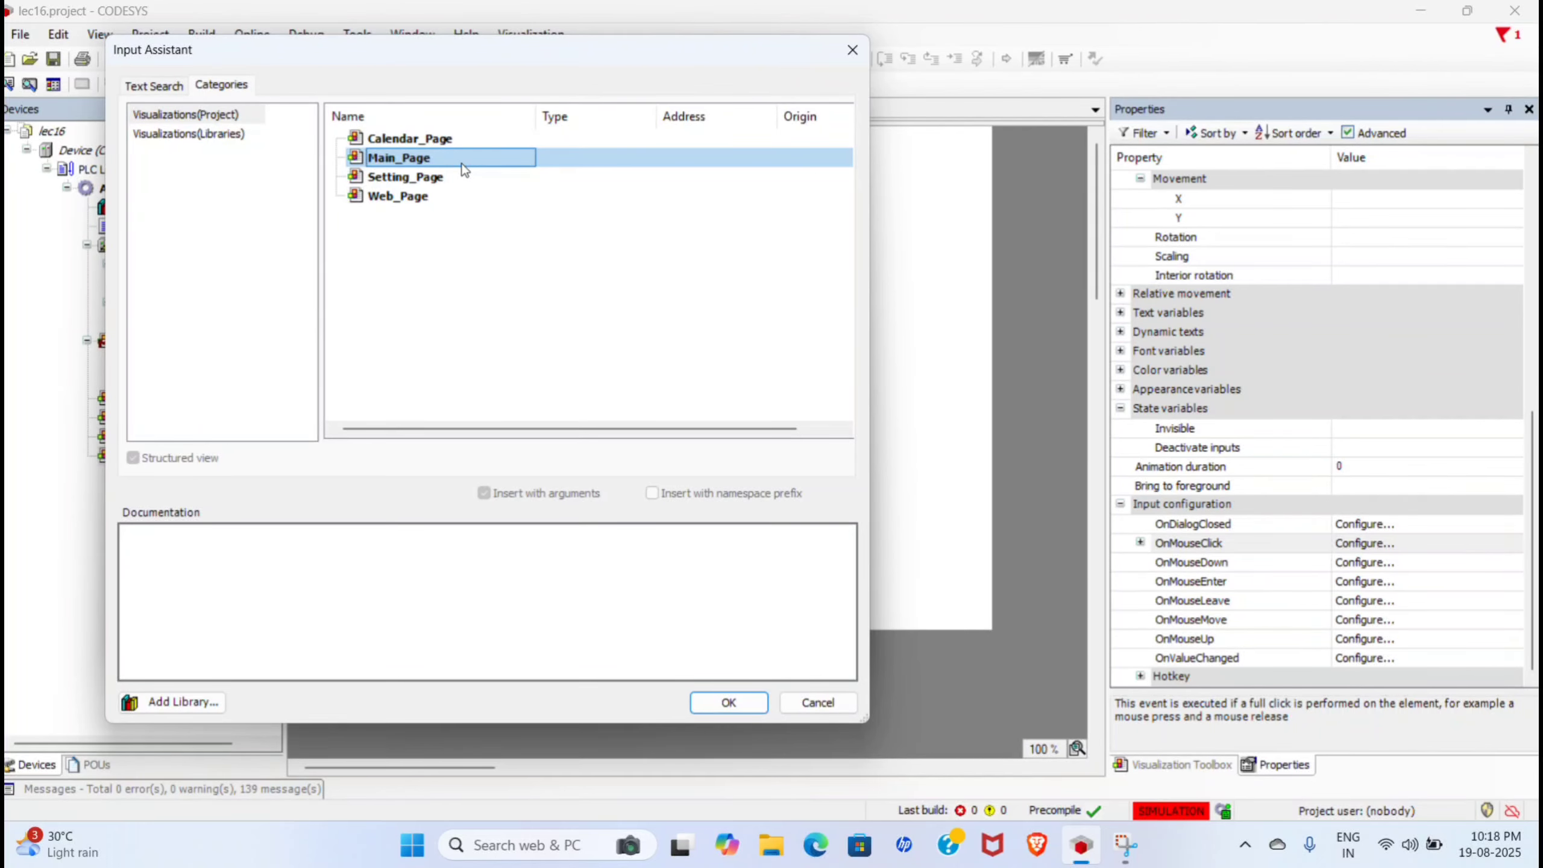
left_click(709, 702)
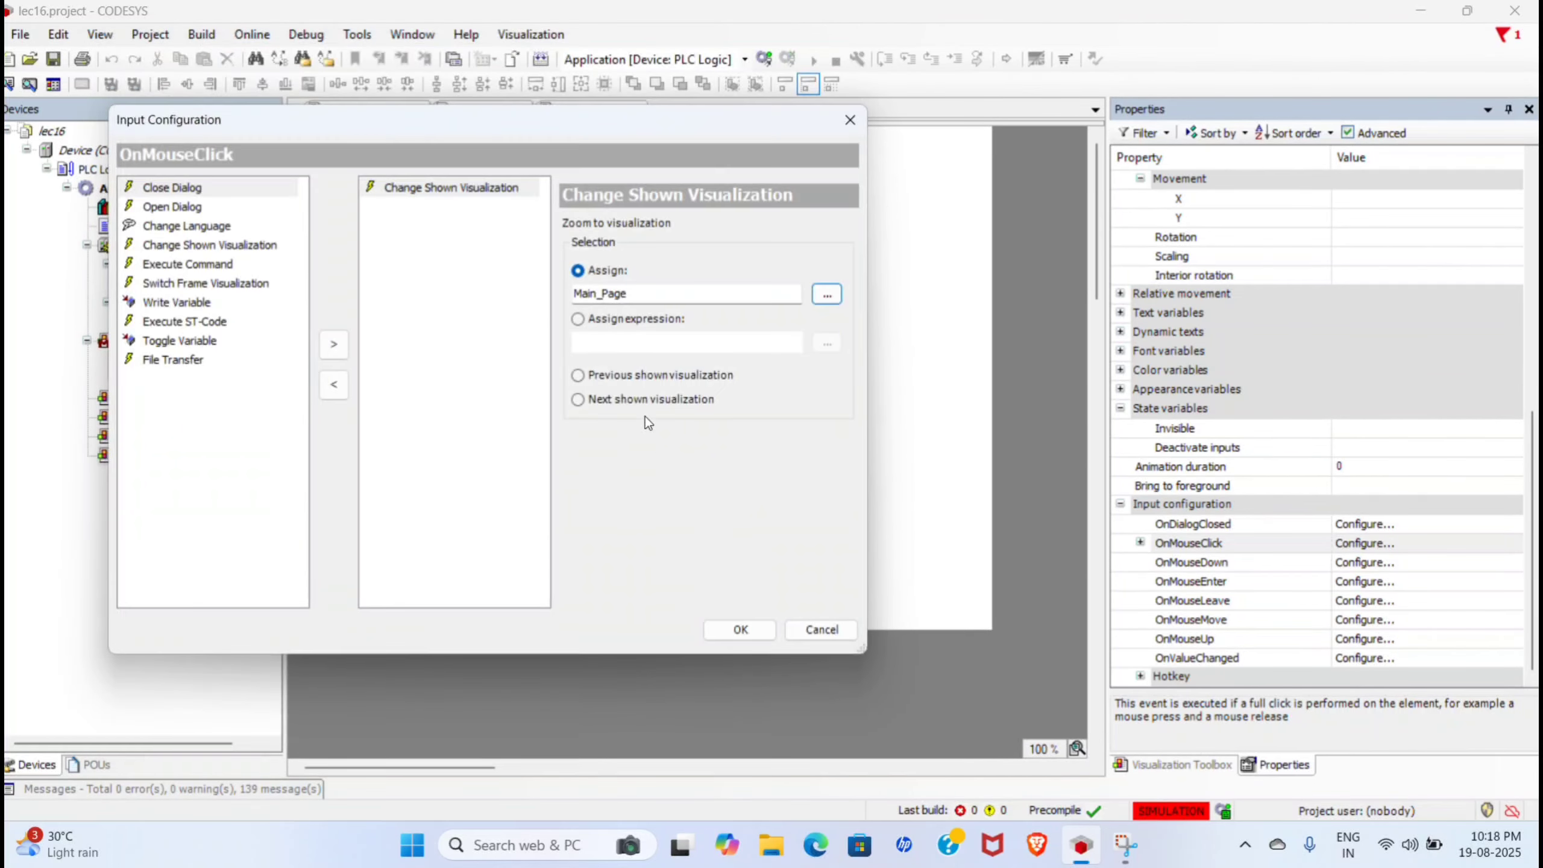
left_click(740, 629)
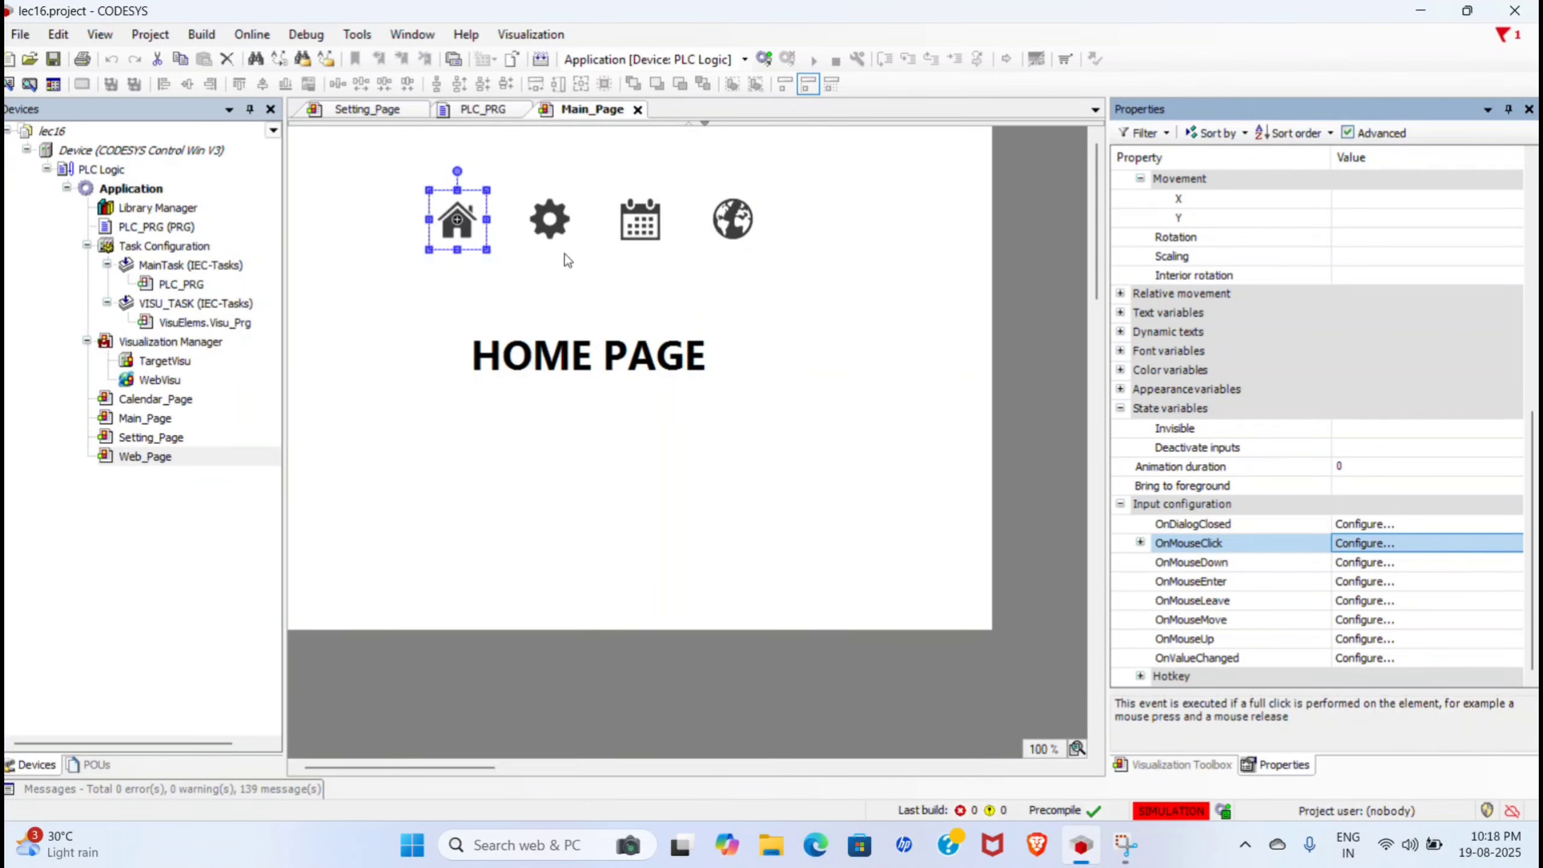
Step: Check which page is assigned to the gear icon's OnMouseClick Change Shown Visualization action
left_click(1384, 548)
left_click(486, 190)
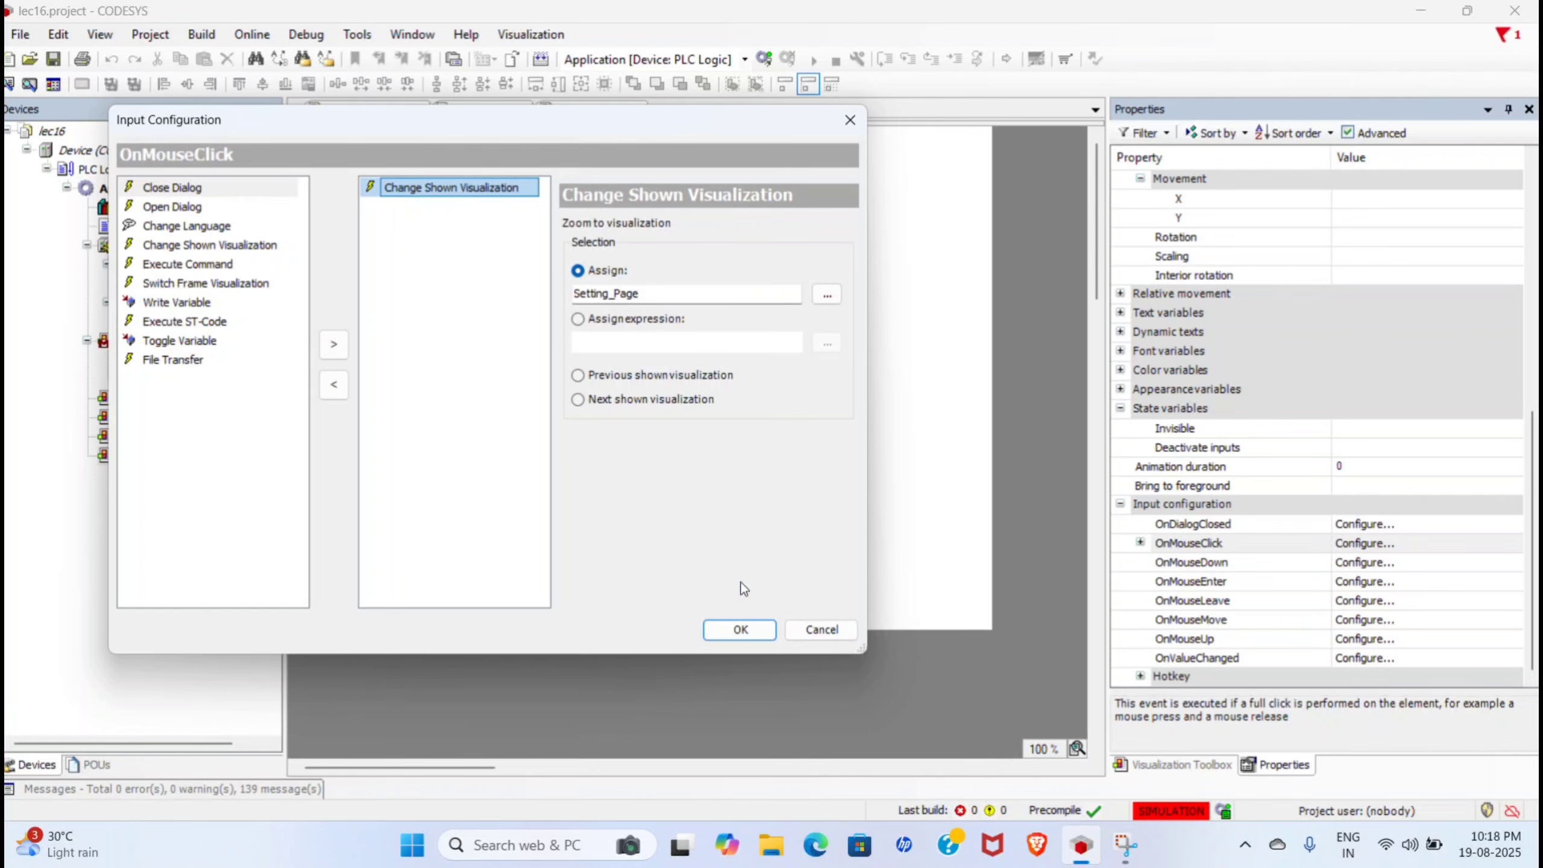
left_click(741, 630)
Step: Check the Change Shown Visualization action in the calendar icon's OnMouseClick configuration
left_click(632, 241)
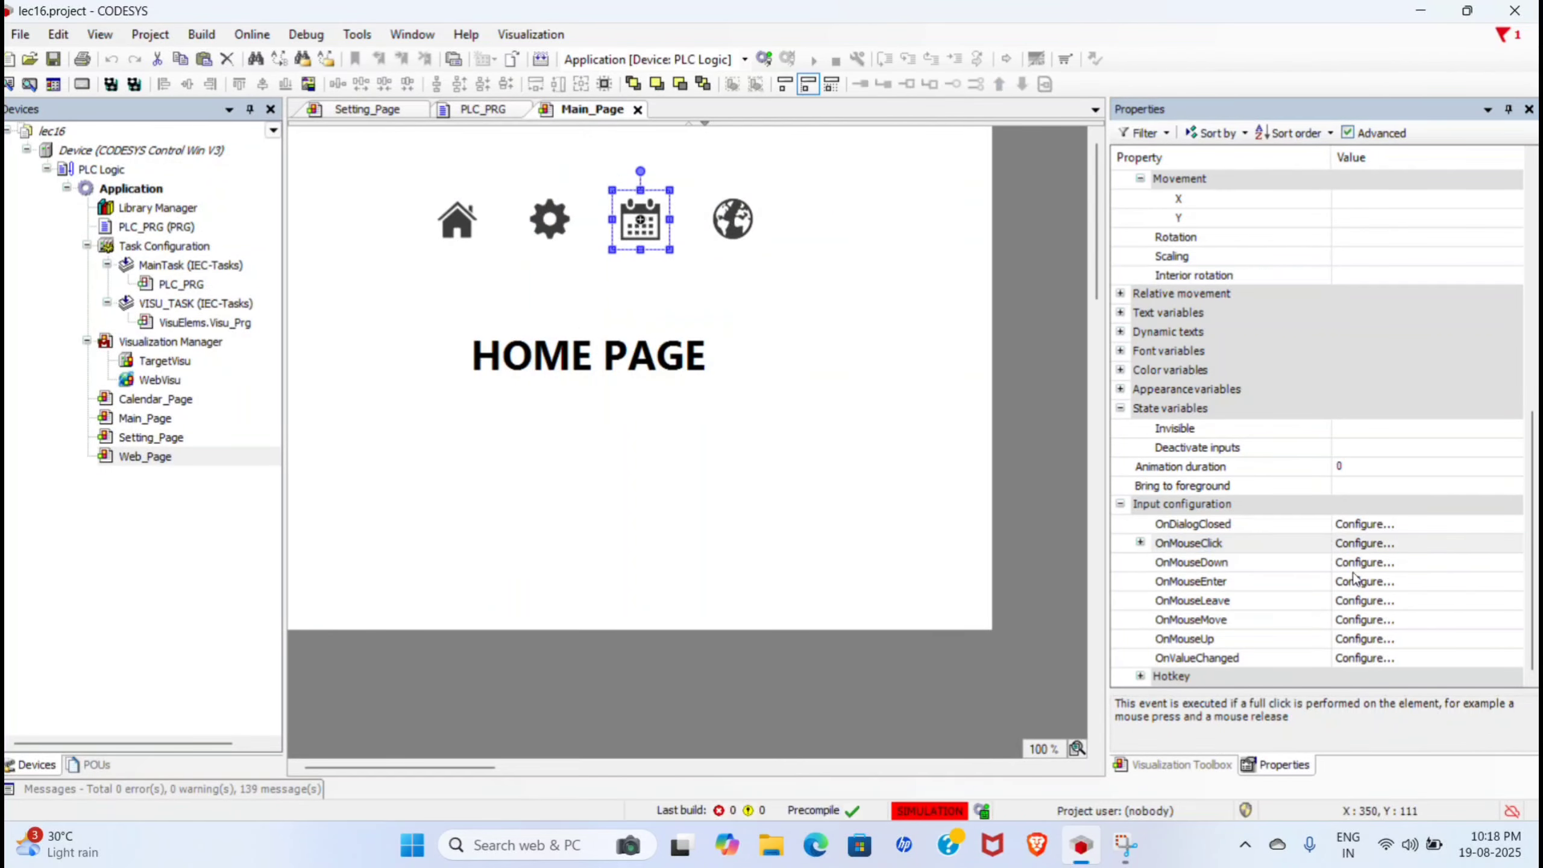
left_click(1411, 546)
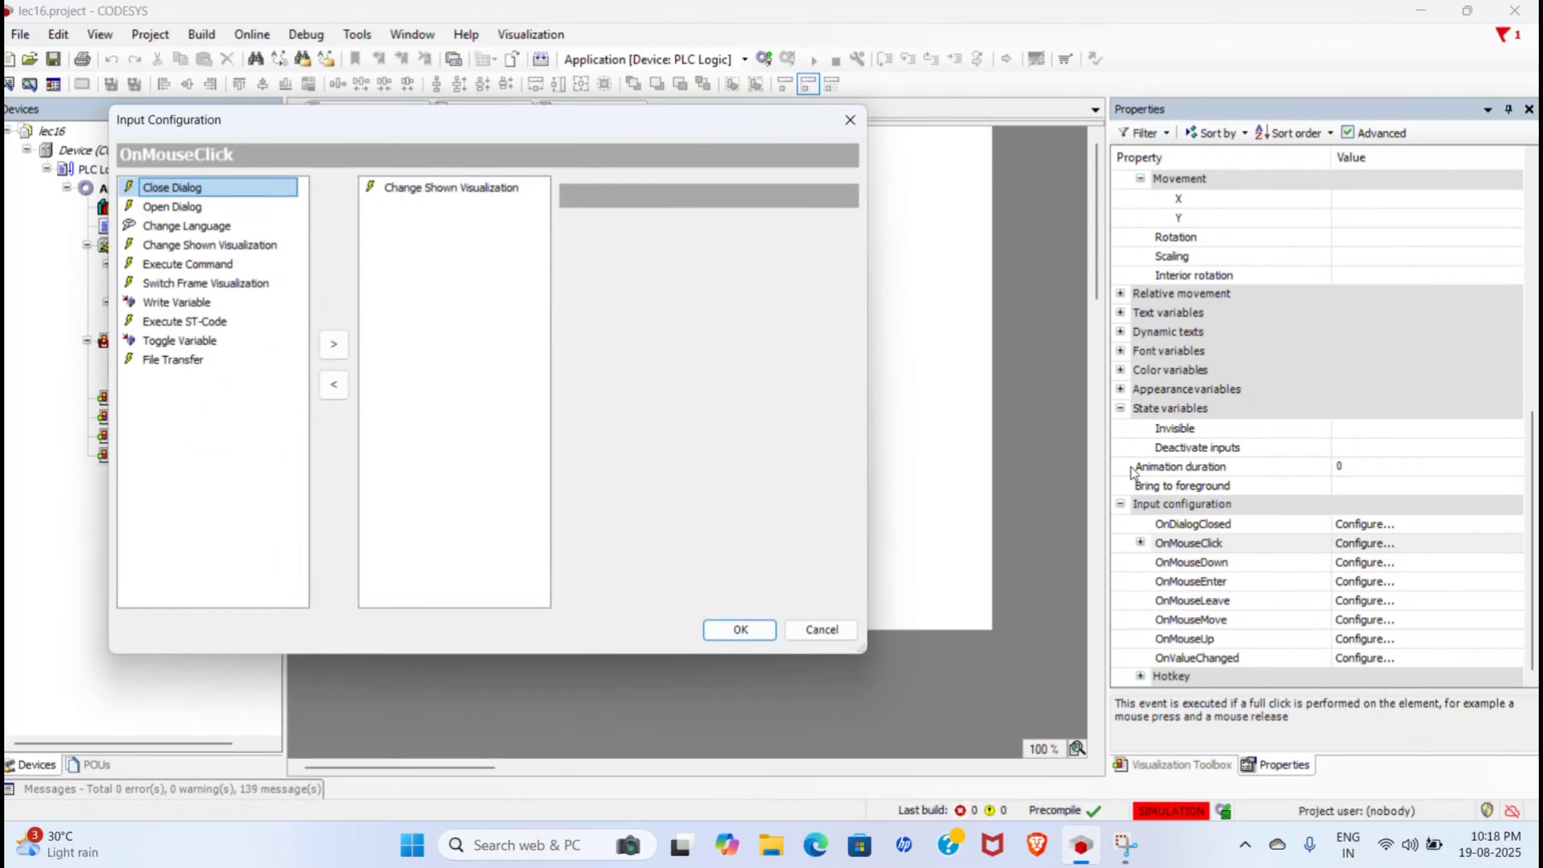
left_click(481, 189)
left_click(740, 630)
Step: Review the page assigned in the globe icon's OnMouseClick Change Shown Visualization action
left_click(733, 220)
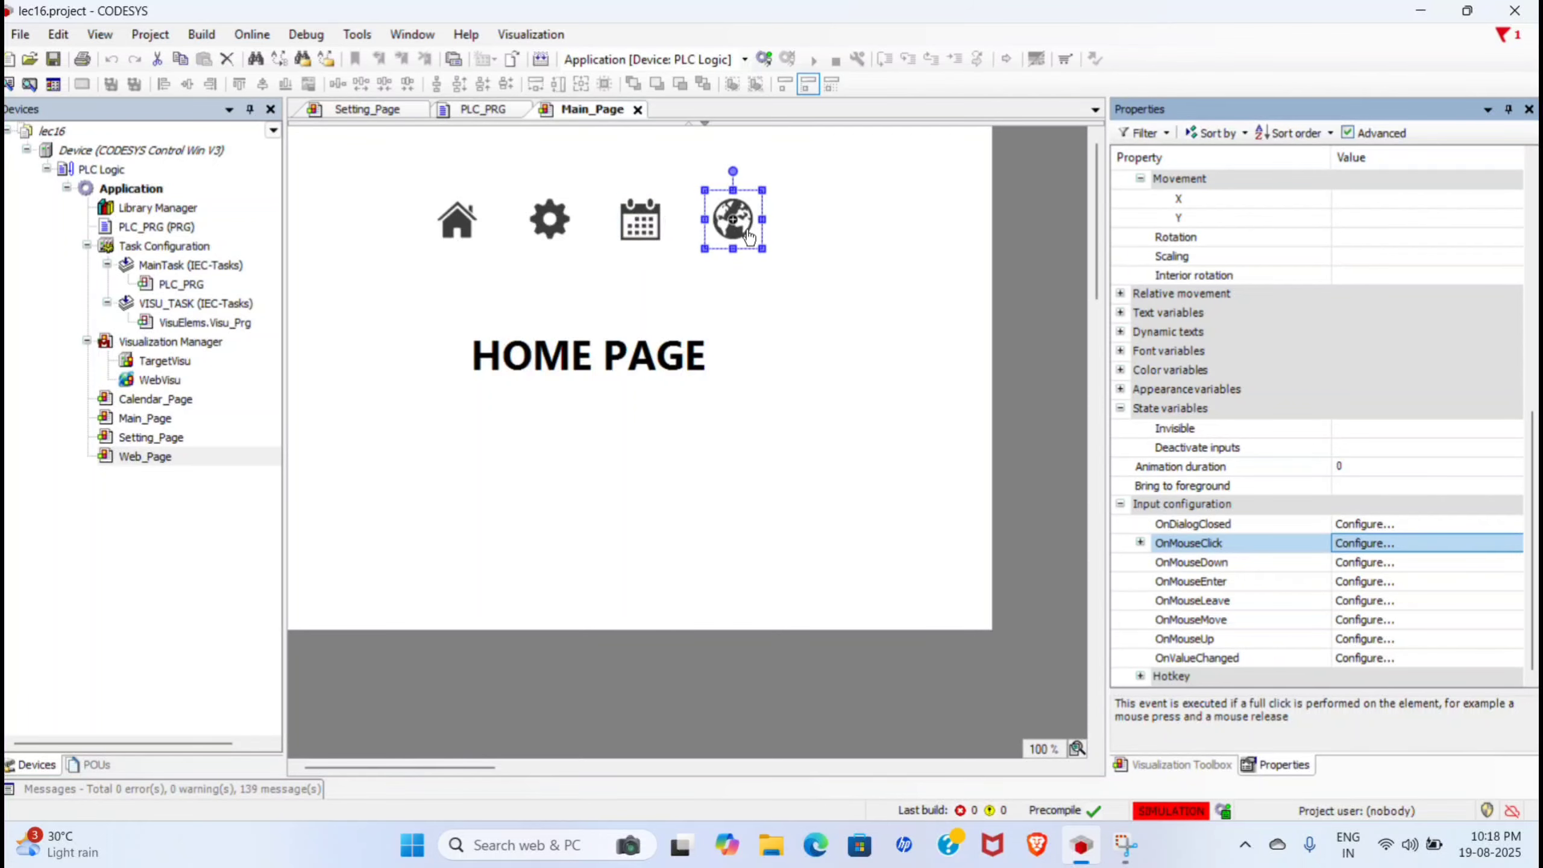
left_click(1376, 544)
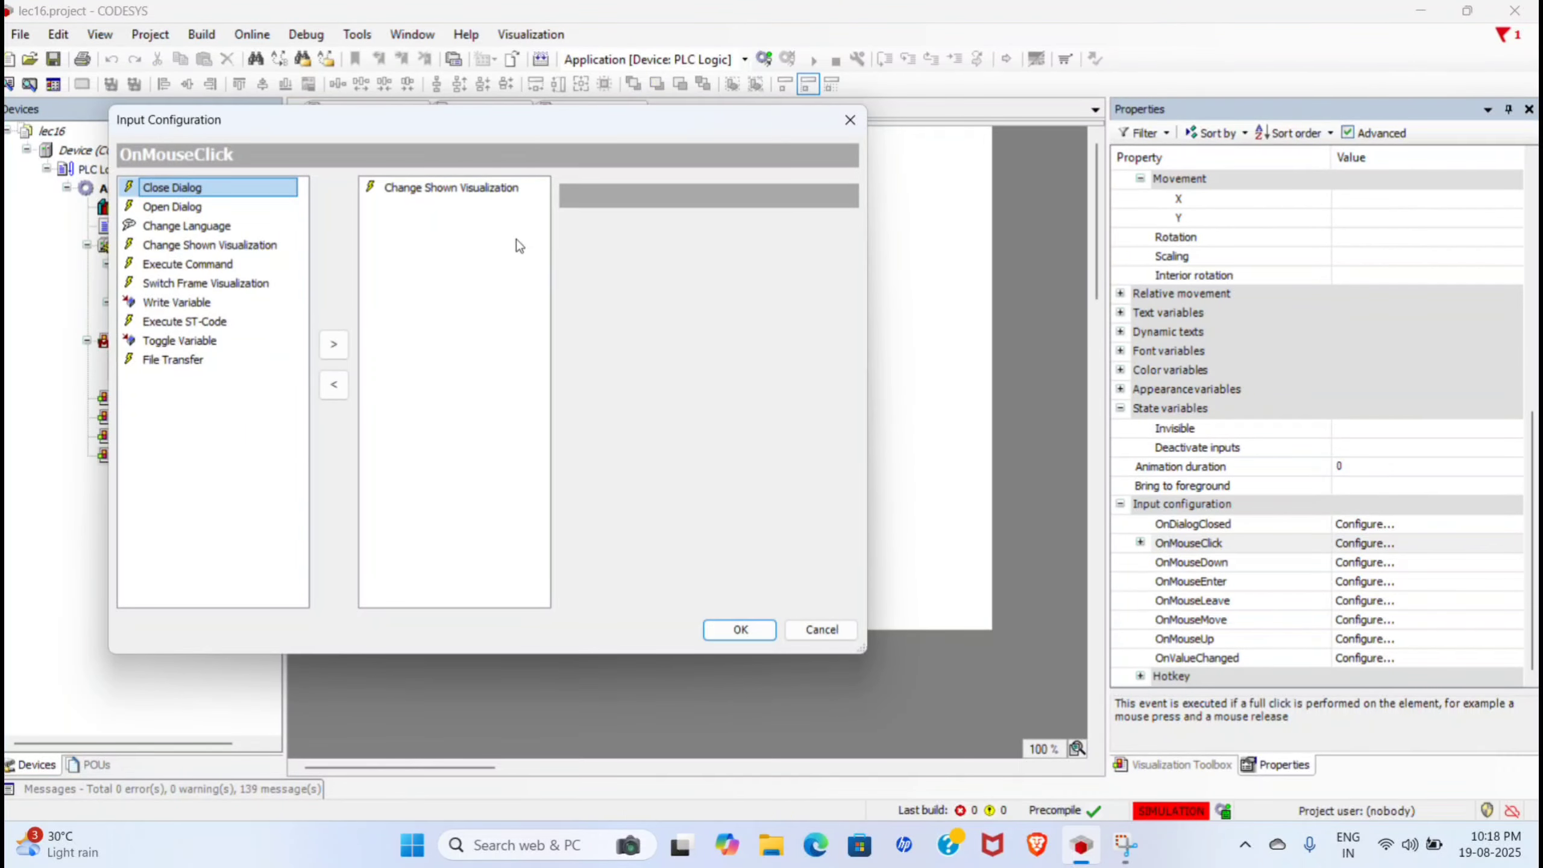
left_click(457, 190)
left_click(728, 638)
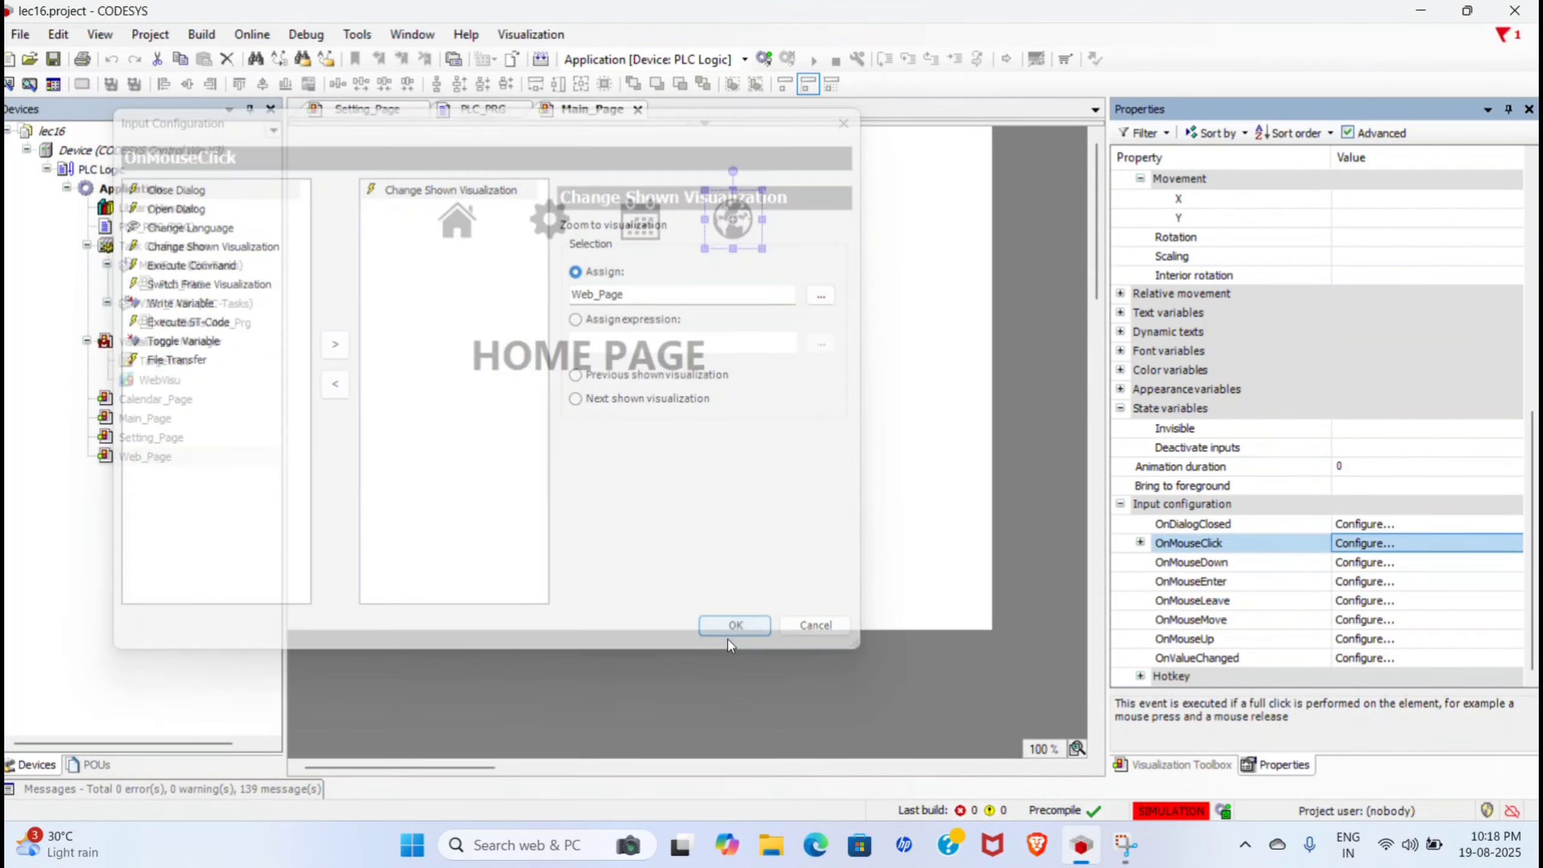
Step: Select the HOME PAGE label on Main_Page, and open the Visualization Manager settings
left_click(707, 445)
left_click(599, 387)
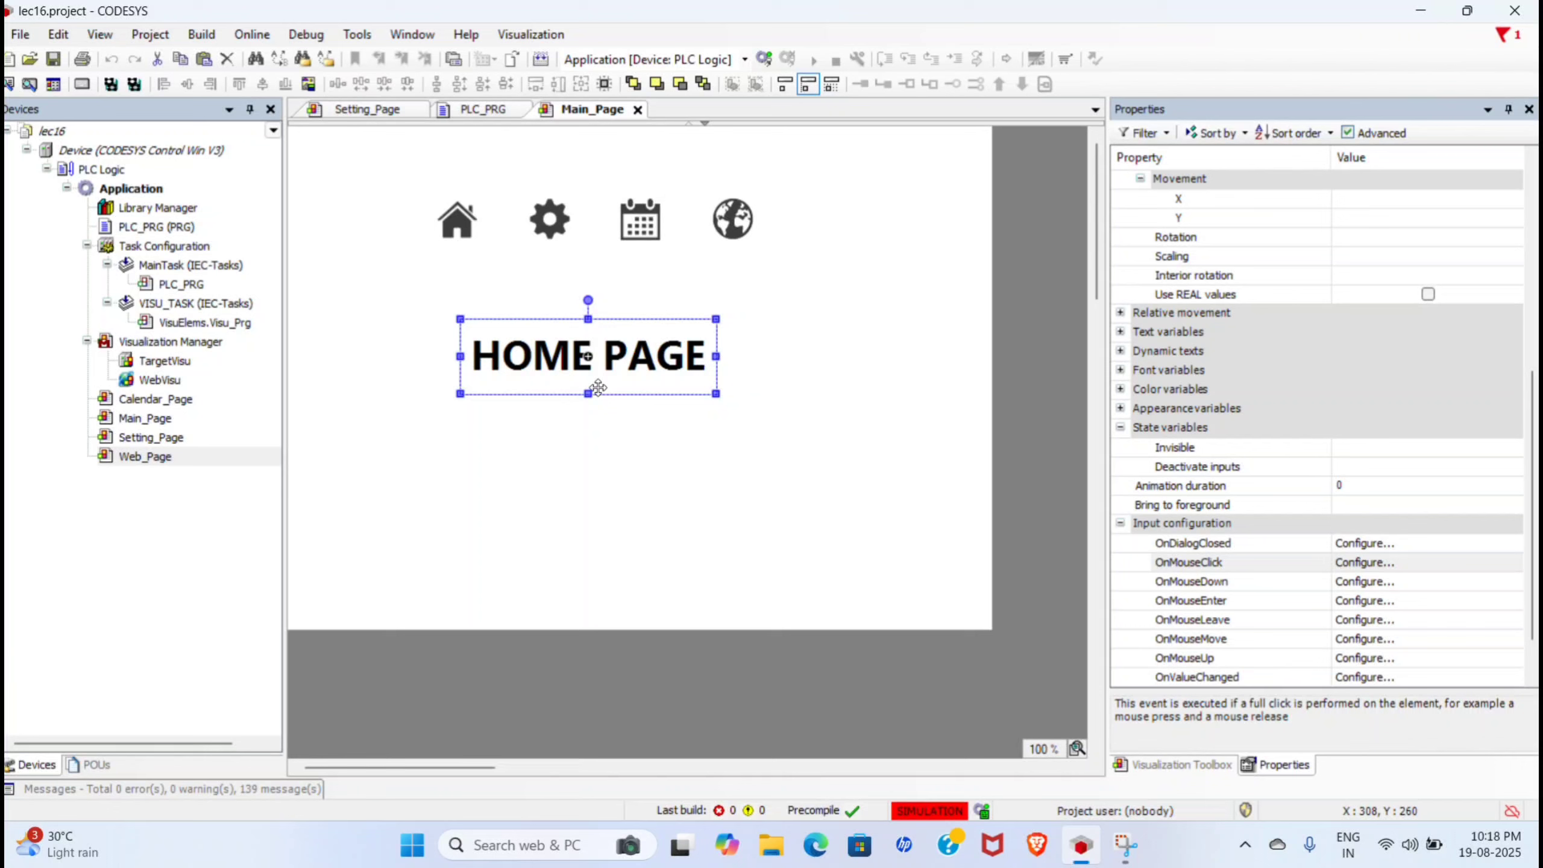
left_click(161, 341)
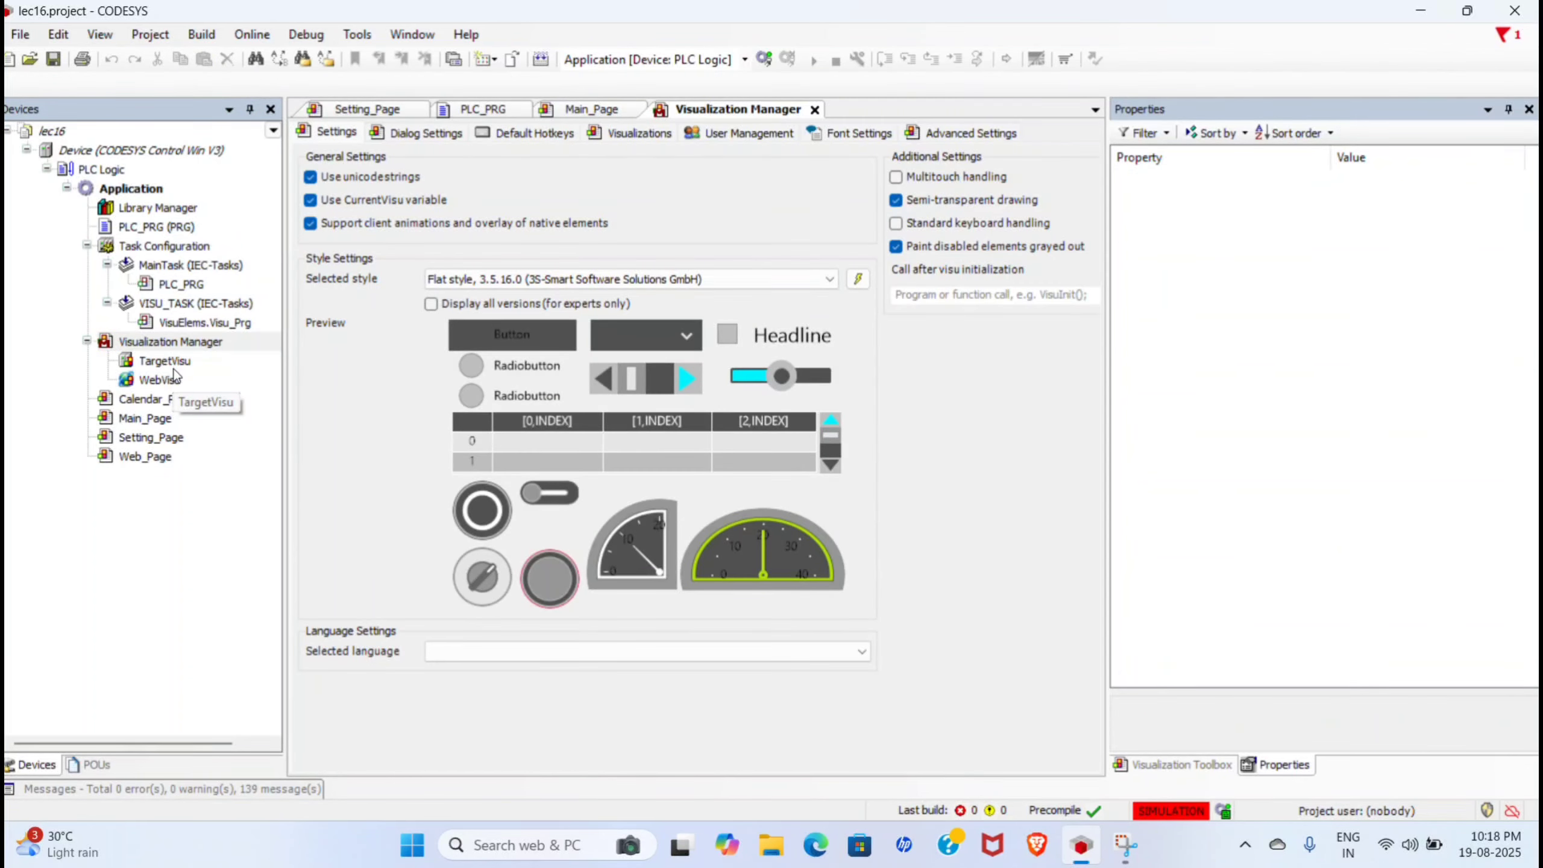
Step: Check the start visualization set in TargetVisu and WebVisu, and close both along with the Visualization Manager
double_click(172, 366)
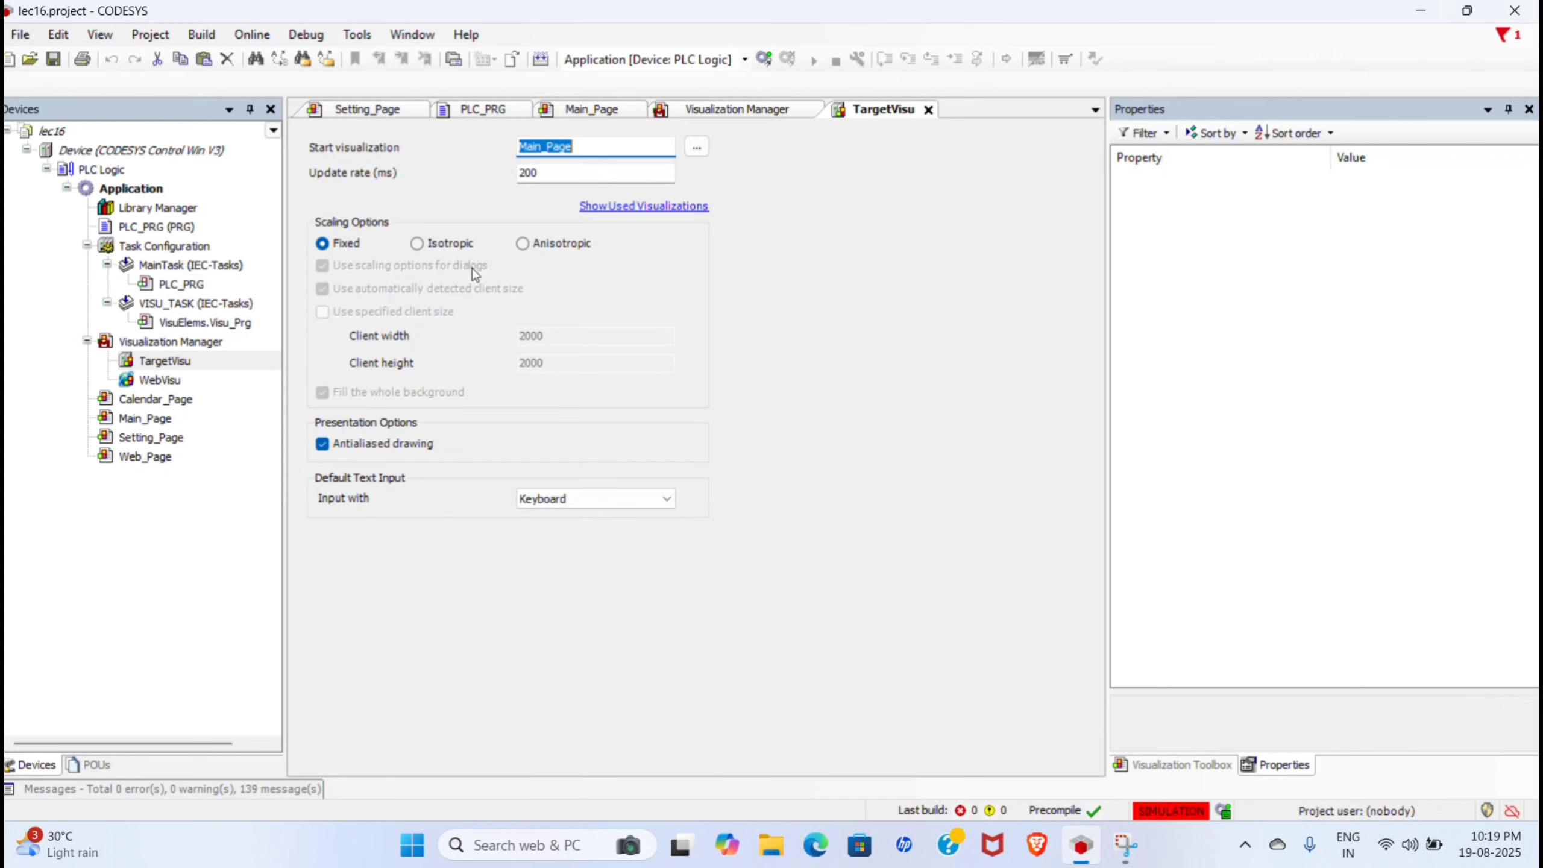
double_click(162, 380)
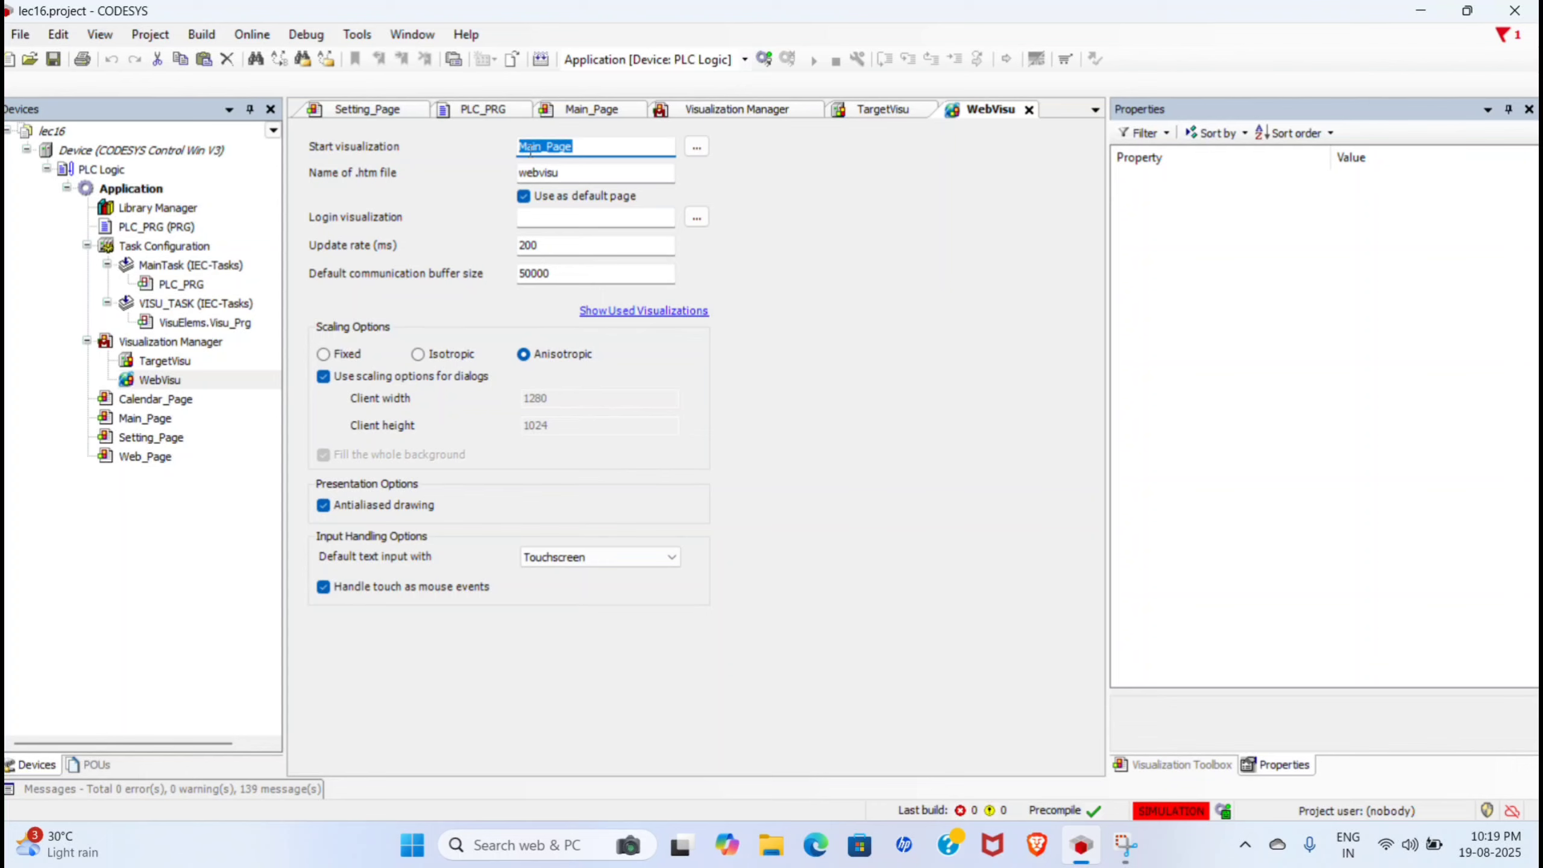
left_click(1029, 109)
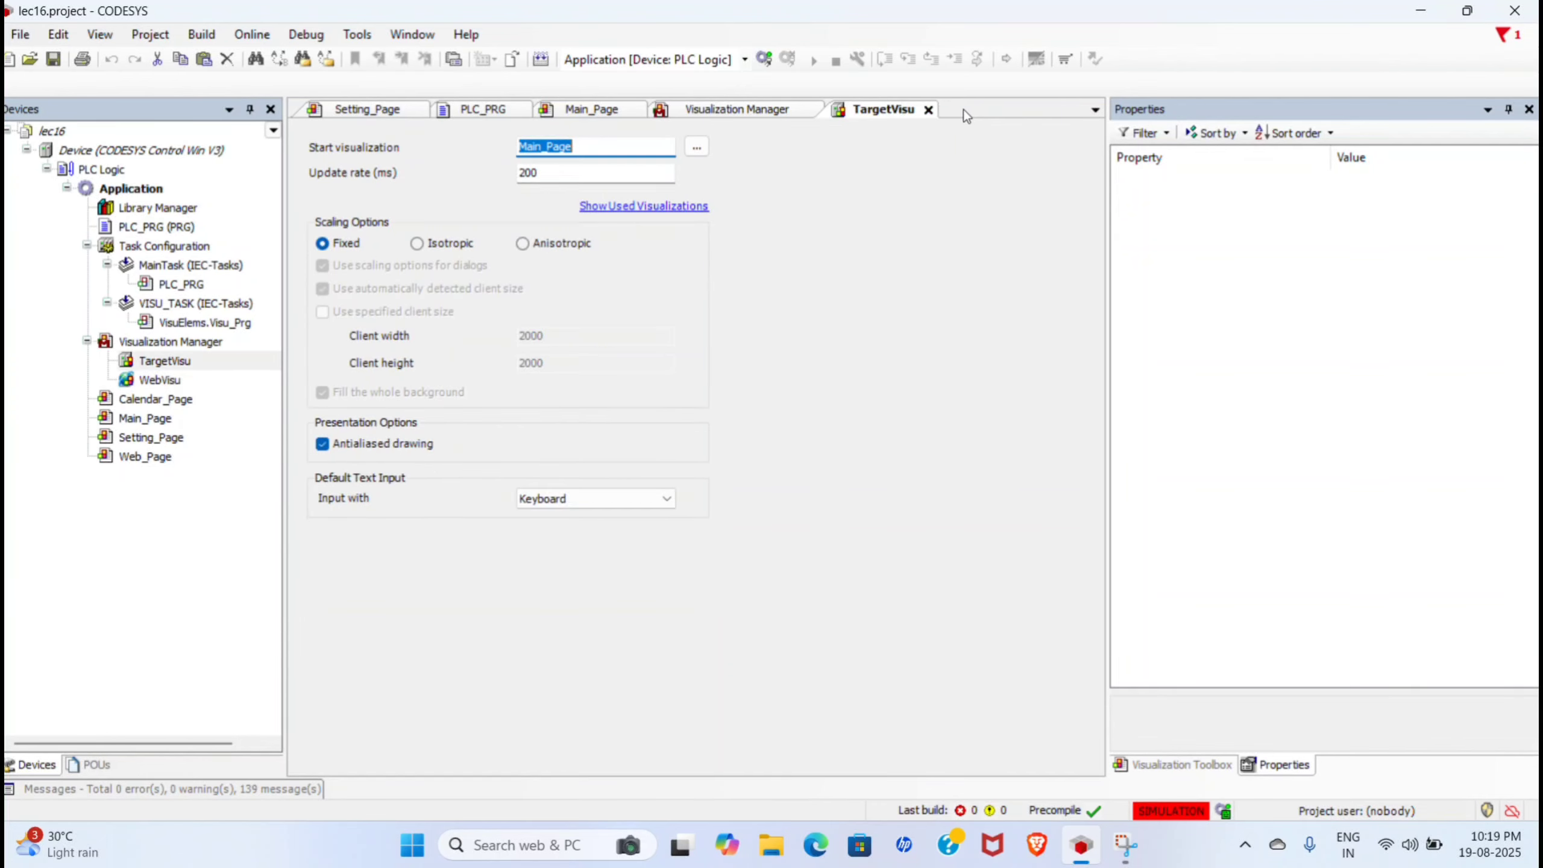
left_click(925, 109)
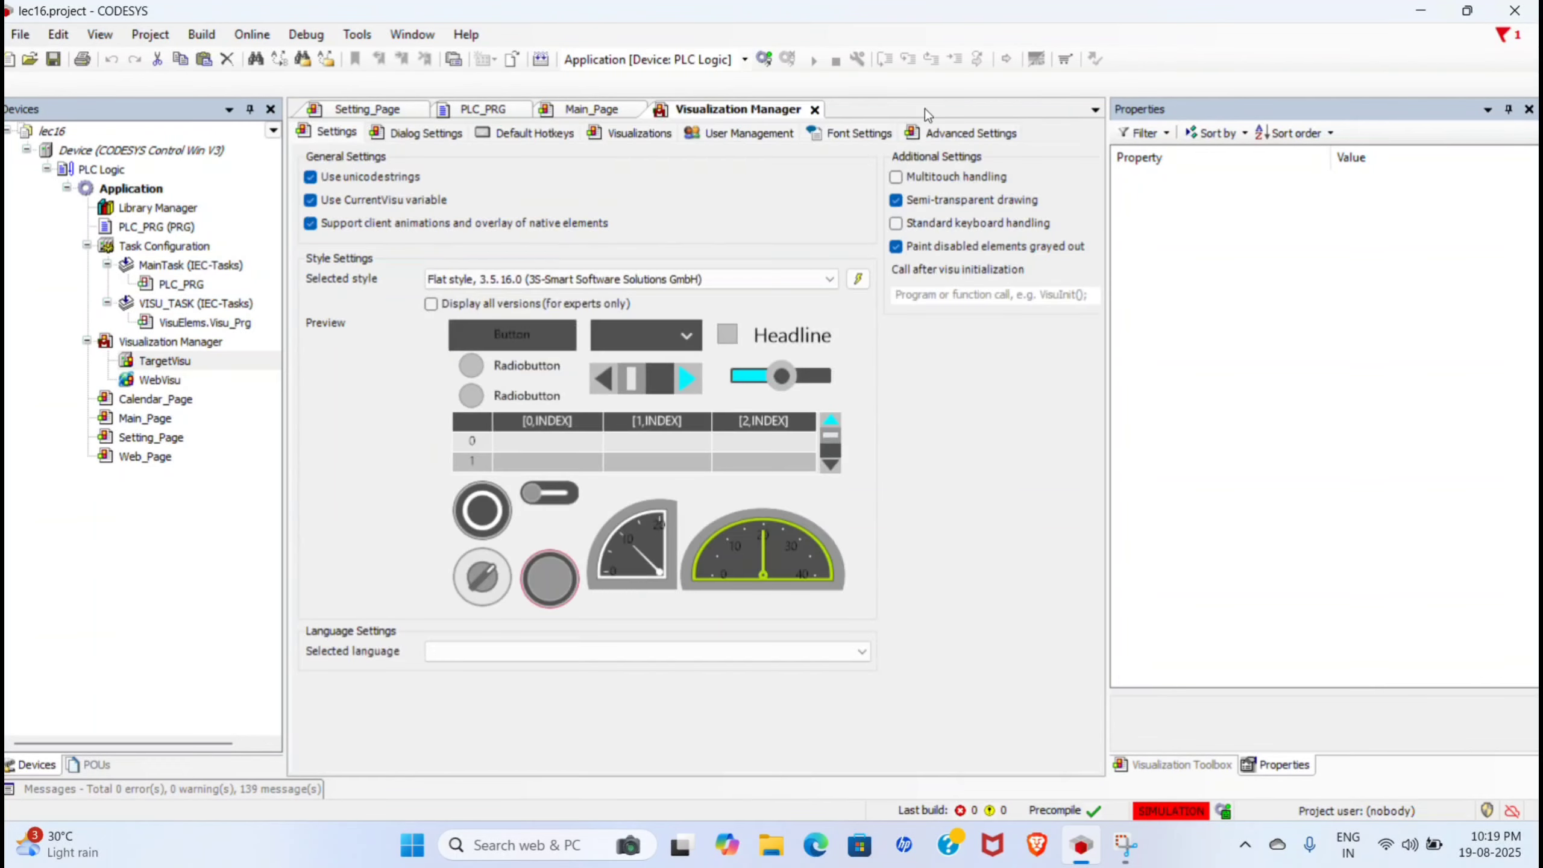
left_click(815, 110)
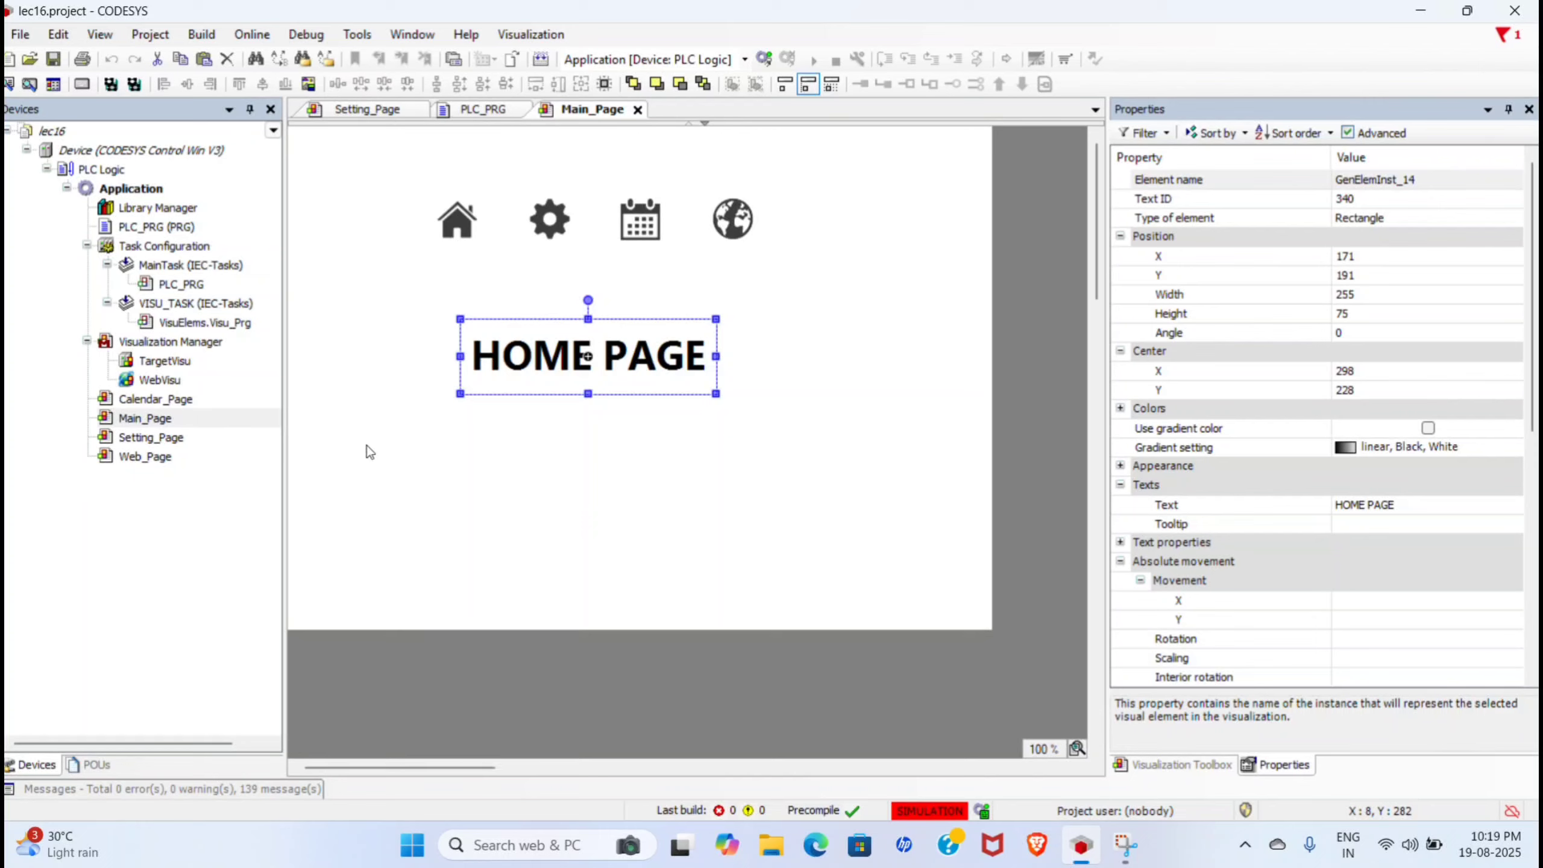
Step: Check which page is assigned to the home icon's OnMouseClick Change Shown Visualization action on Main_Page
left_click(459, 238)
scroll(1288, 544, "down", 8)
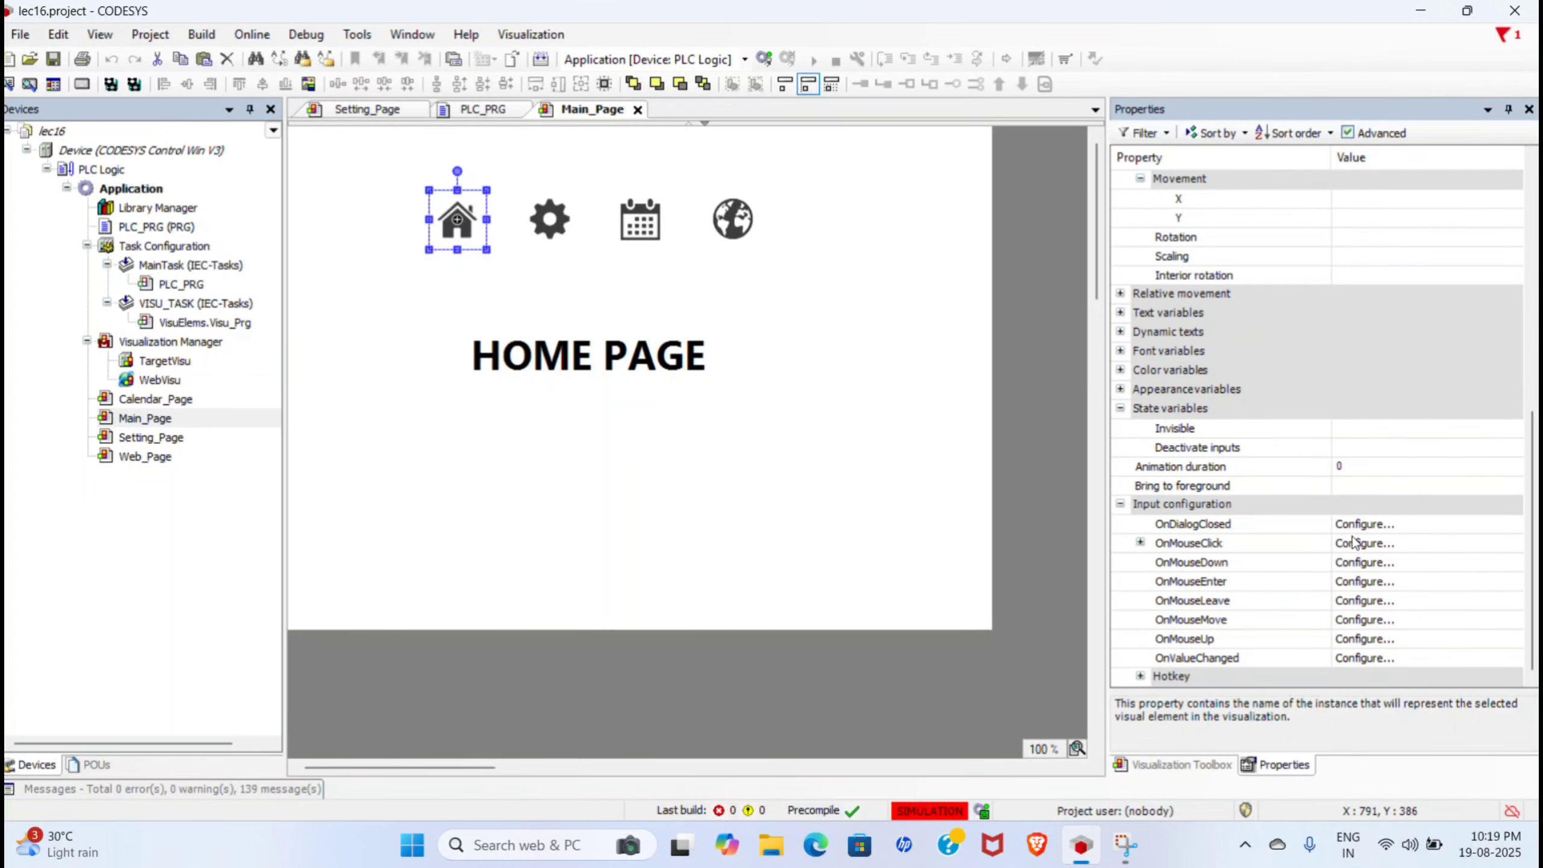
left_click(1356, 543)
left_click(473, 193)
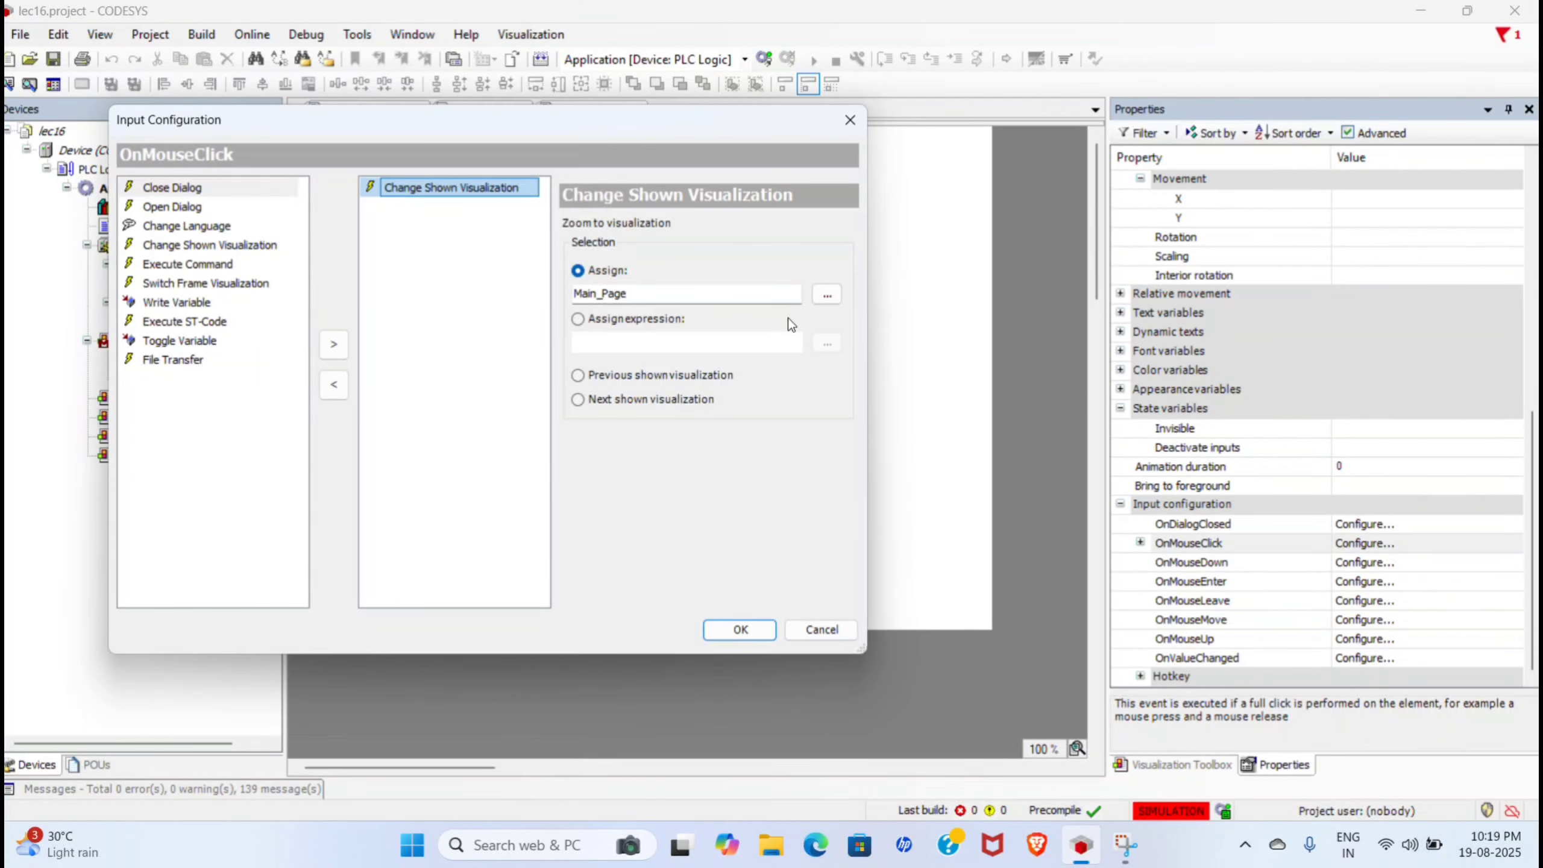
left_click(740, 629)
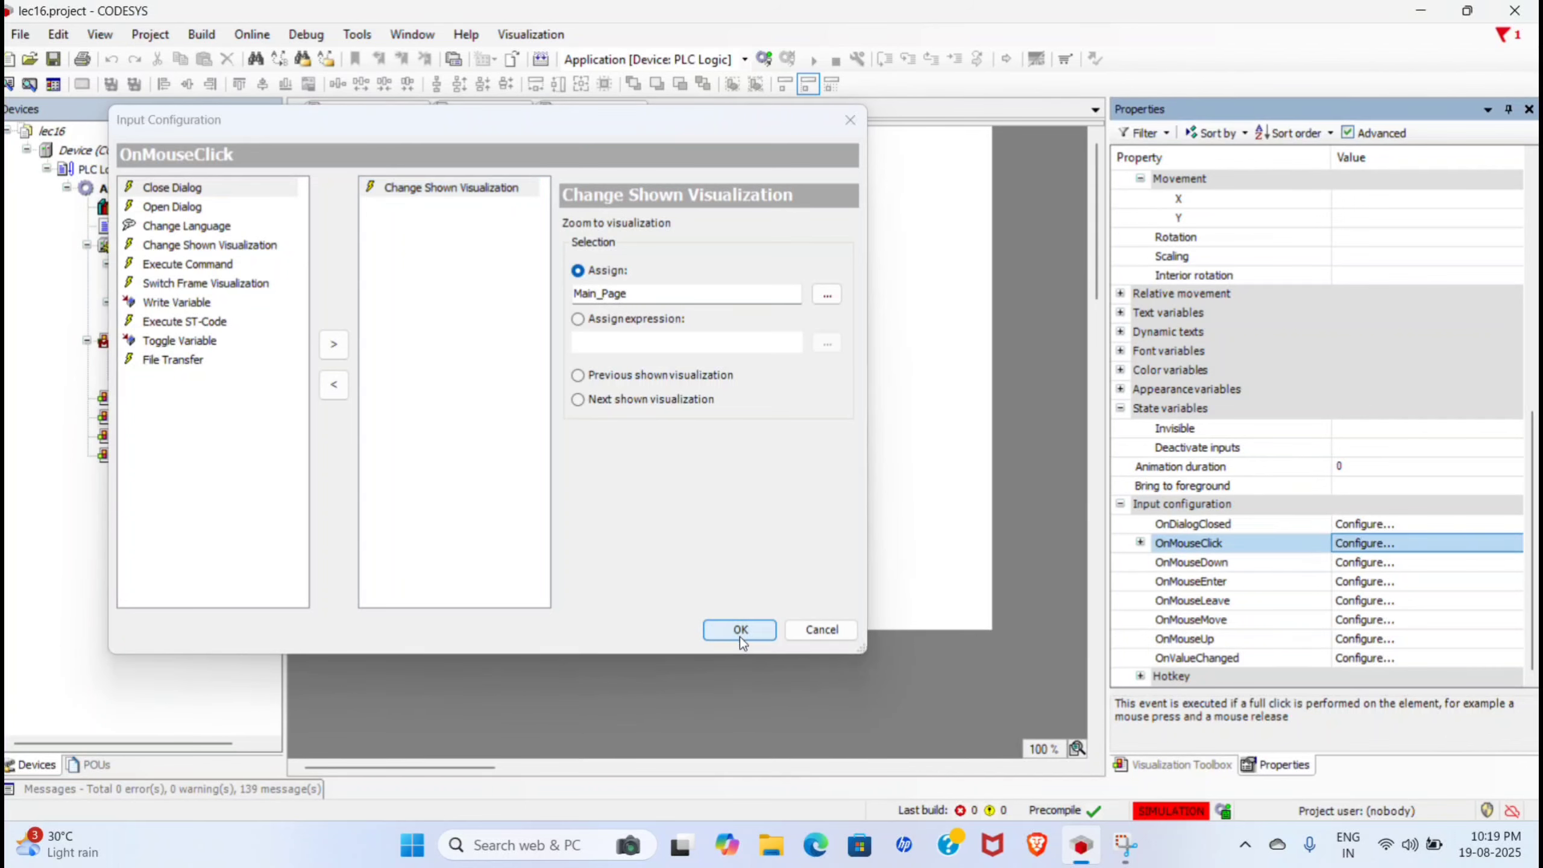
Step: Select all elements on Main_Page, and open Calendar_Page to examine its title label
left_click_drag(782, 441, 396, 162)
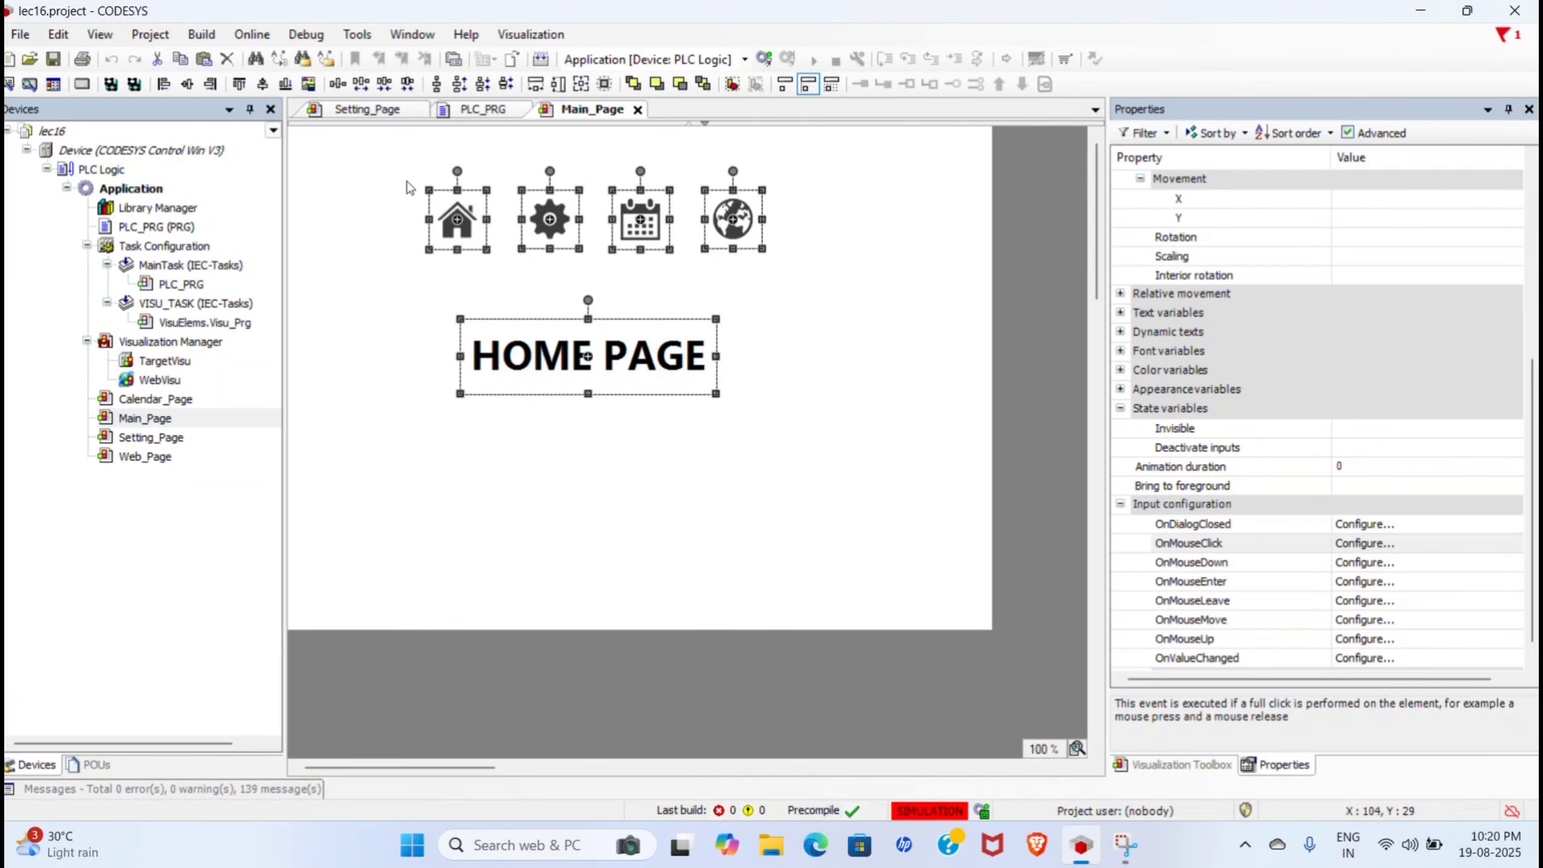
double_click(153, 399)
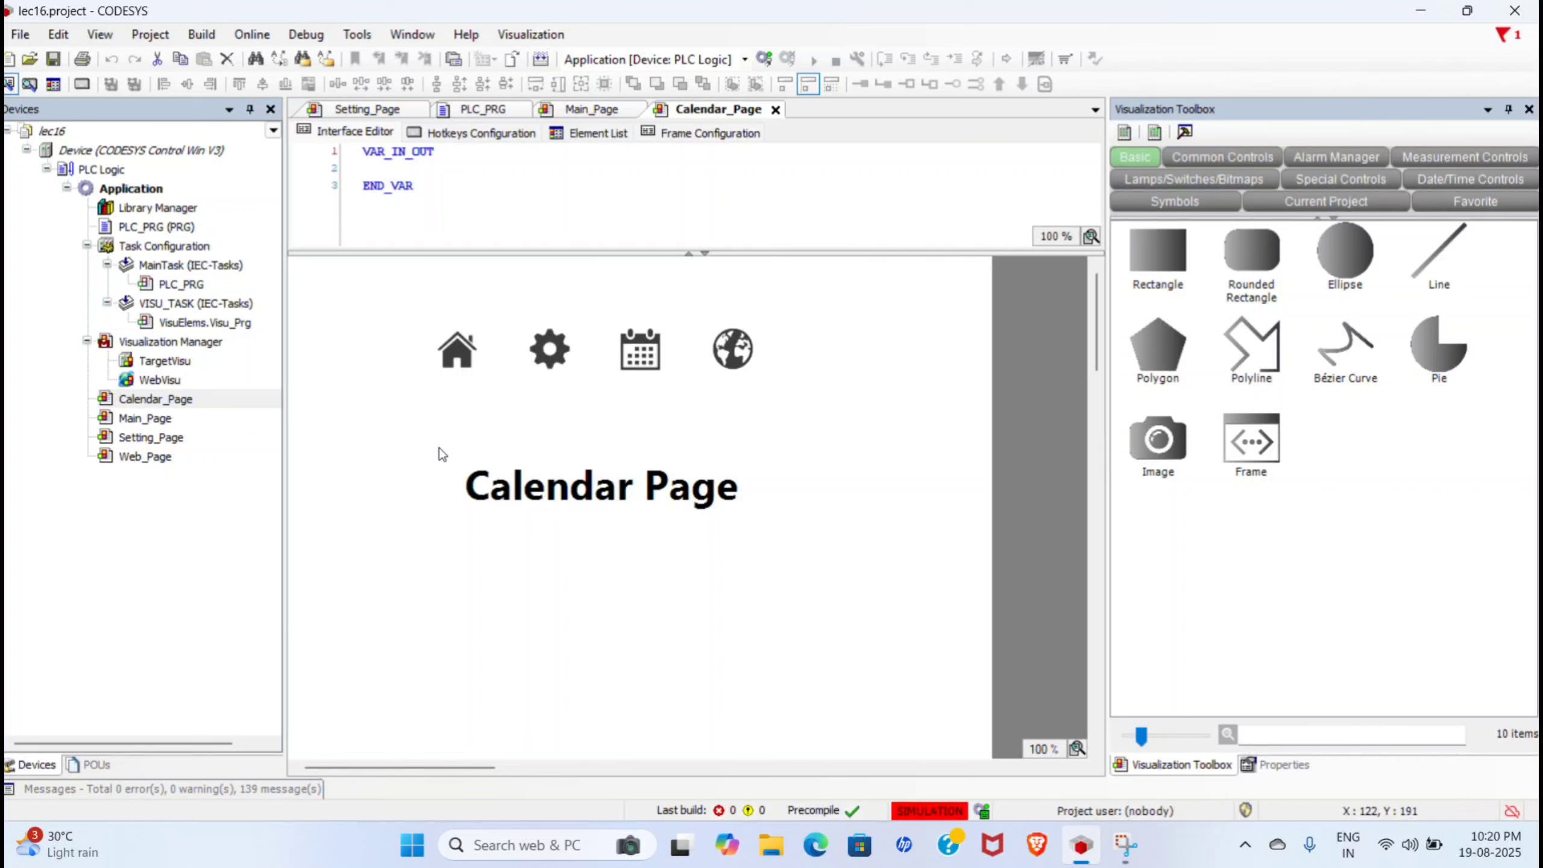
double_click(502, 490)
left_click(544, 540)
left_click(539, 523)
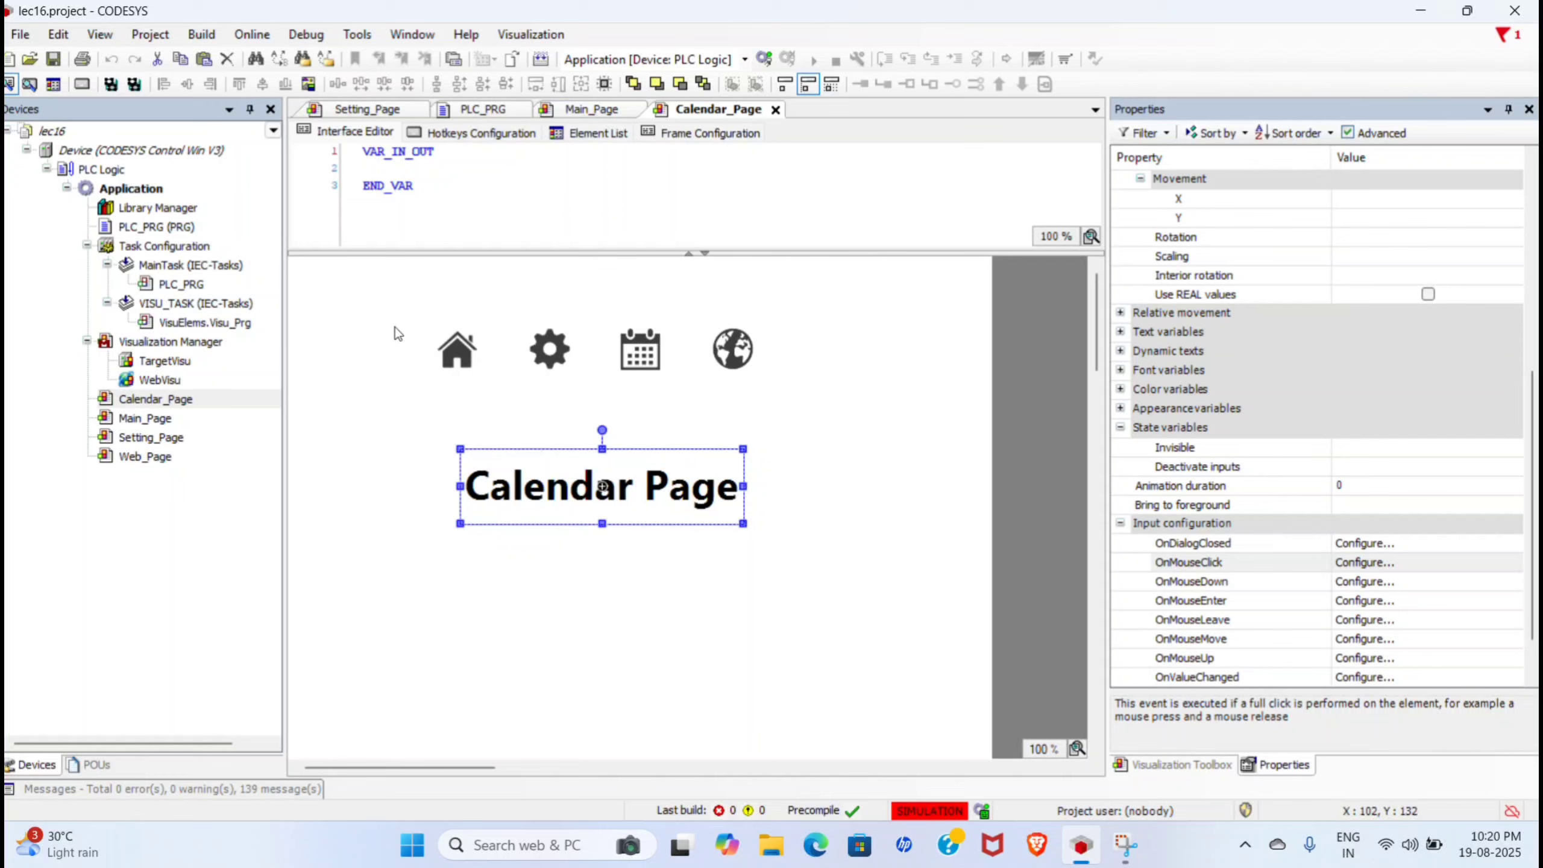
Step: Examine the variable declaration section of the PLC_PRG program
left_click(457, 115)
left_click(413, 180)
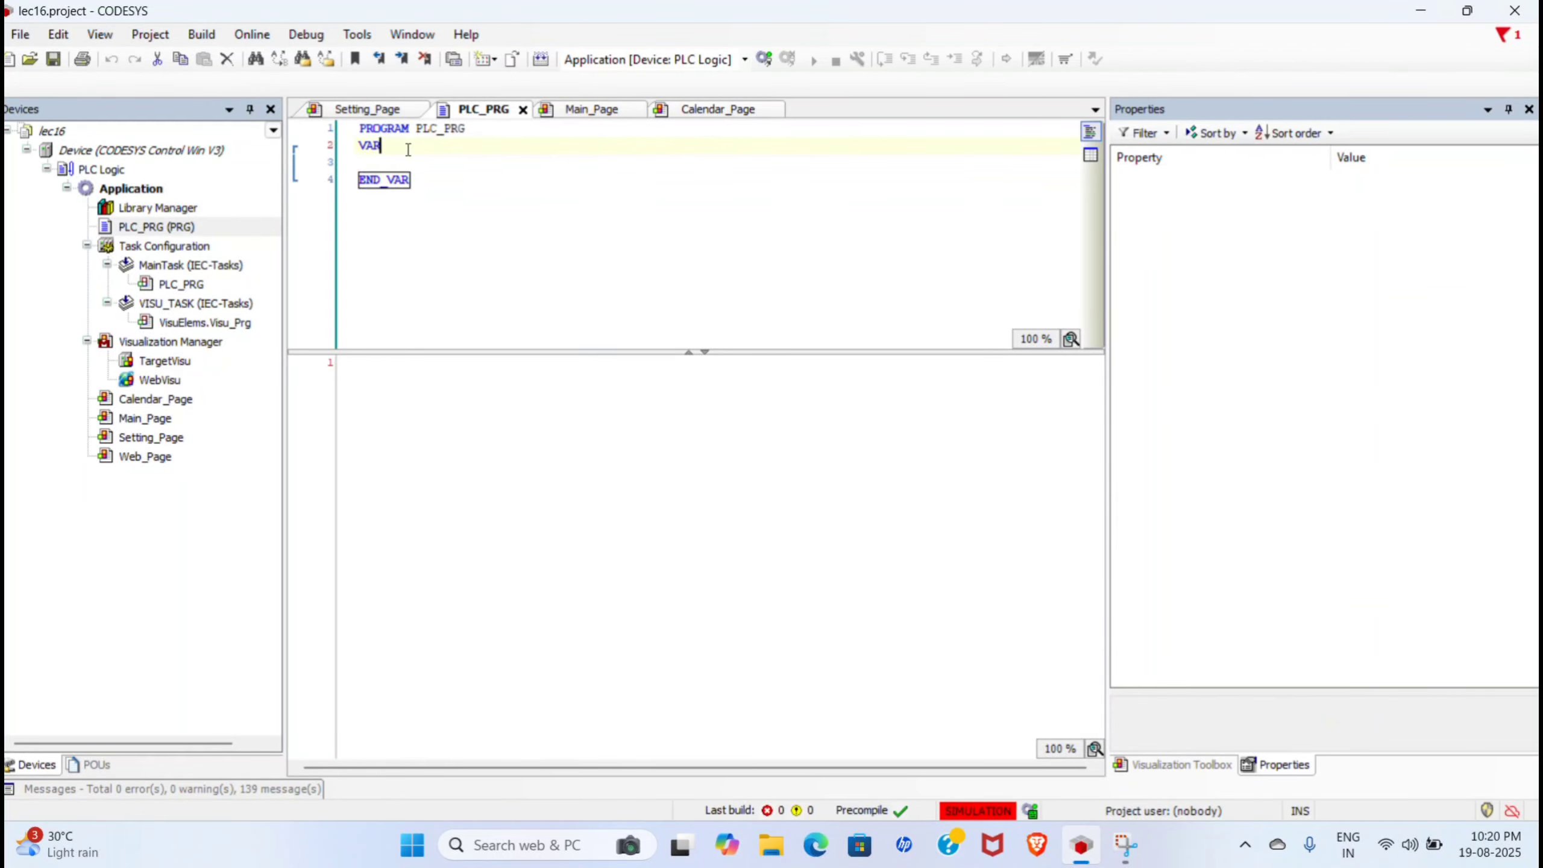
left_click(406, 159)
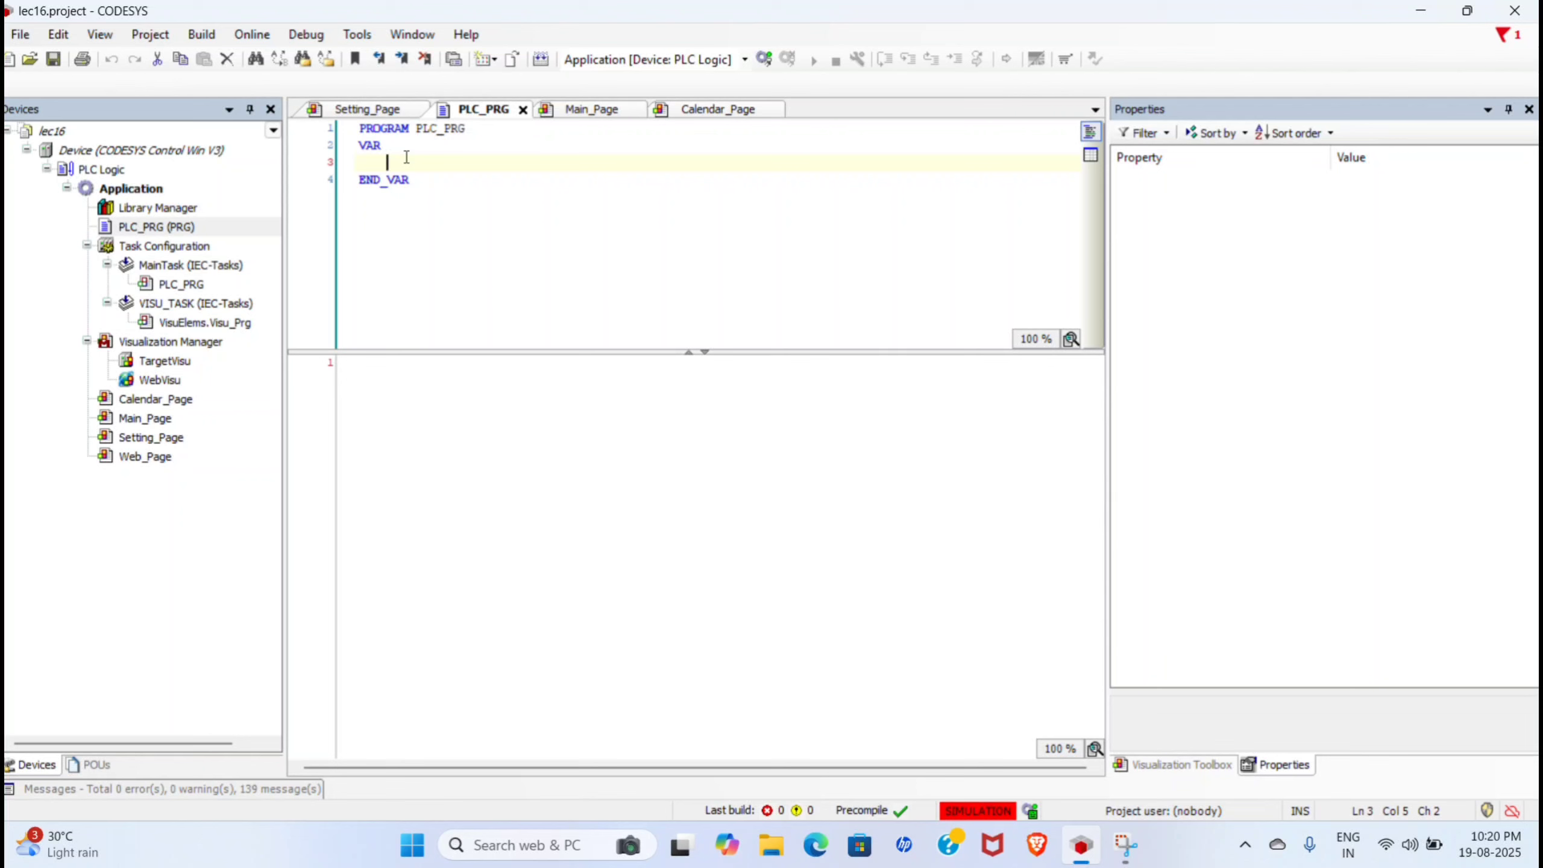
Step: Return to Main_Page, clear the element selection, and generate the application code
left_click(561, 116)
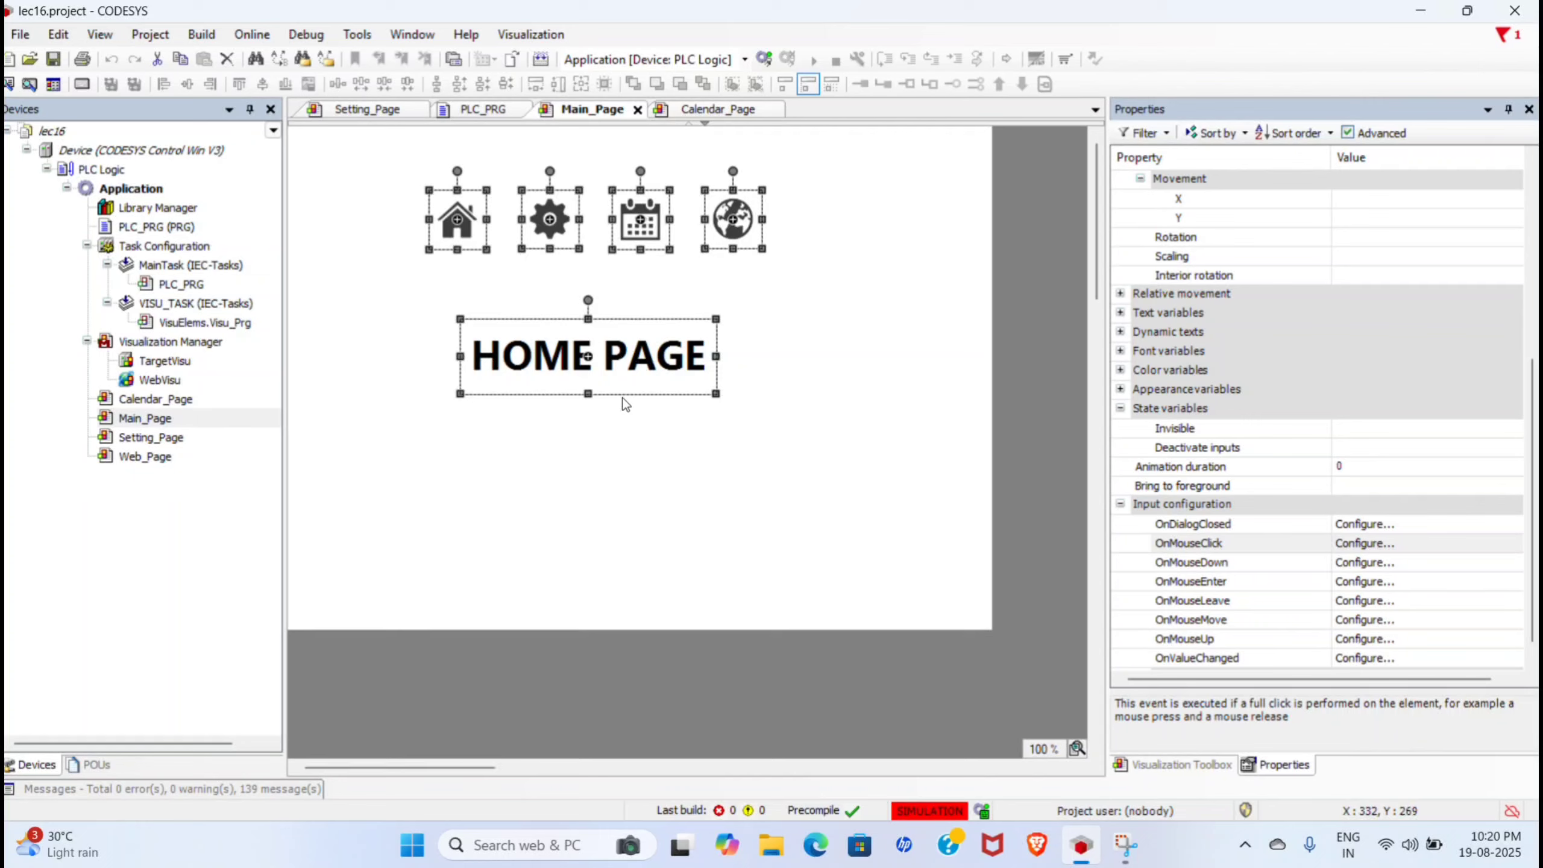
left_click(595, 441)
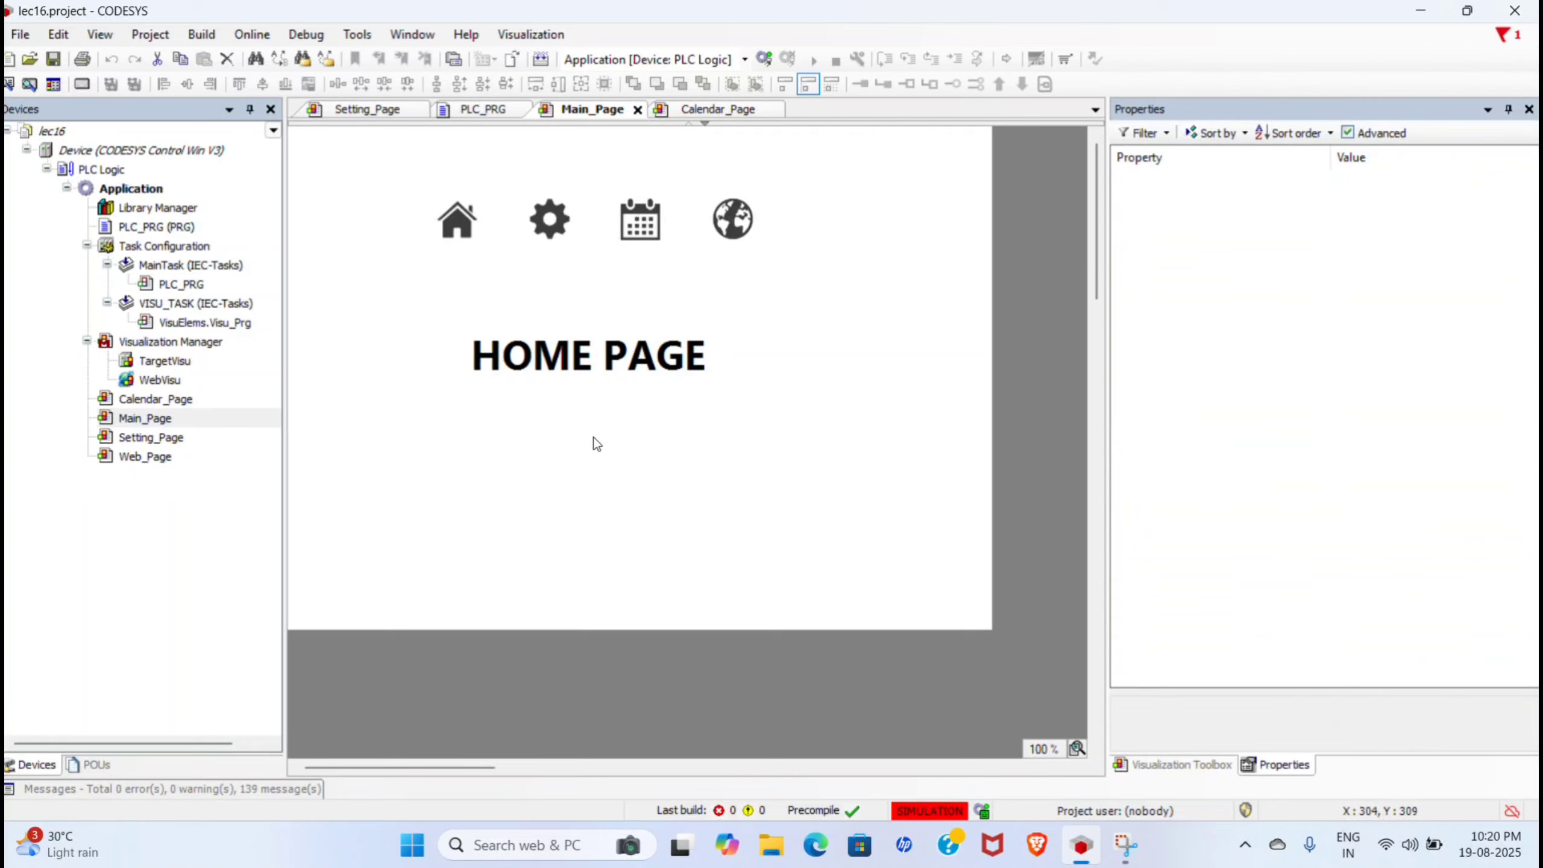
left_click(205, 38)
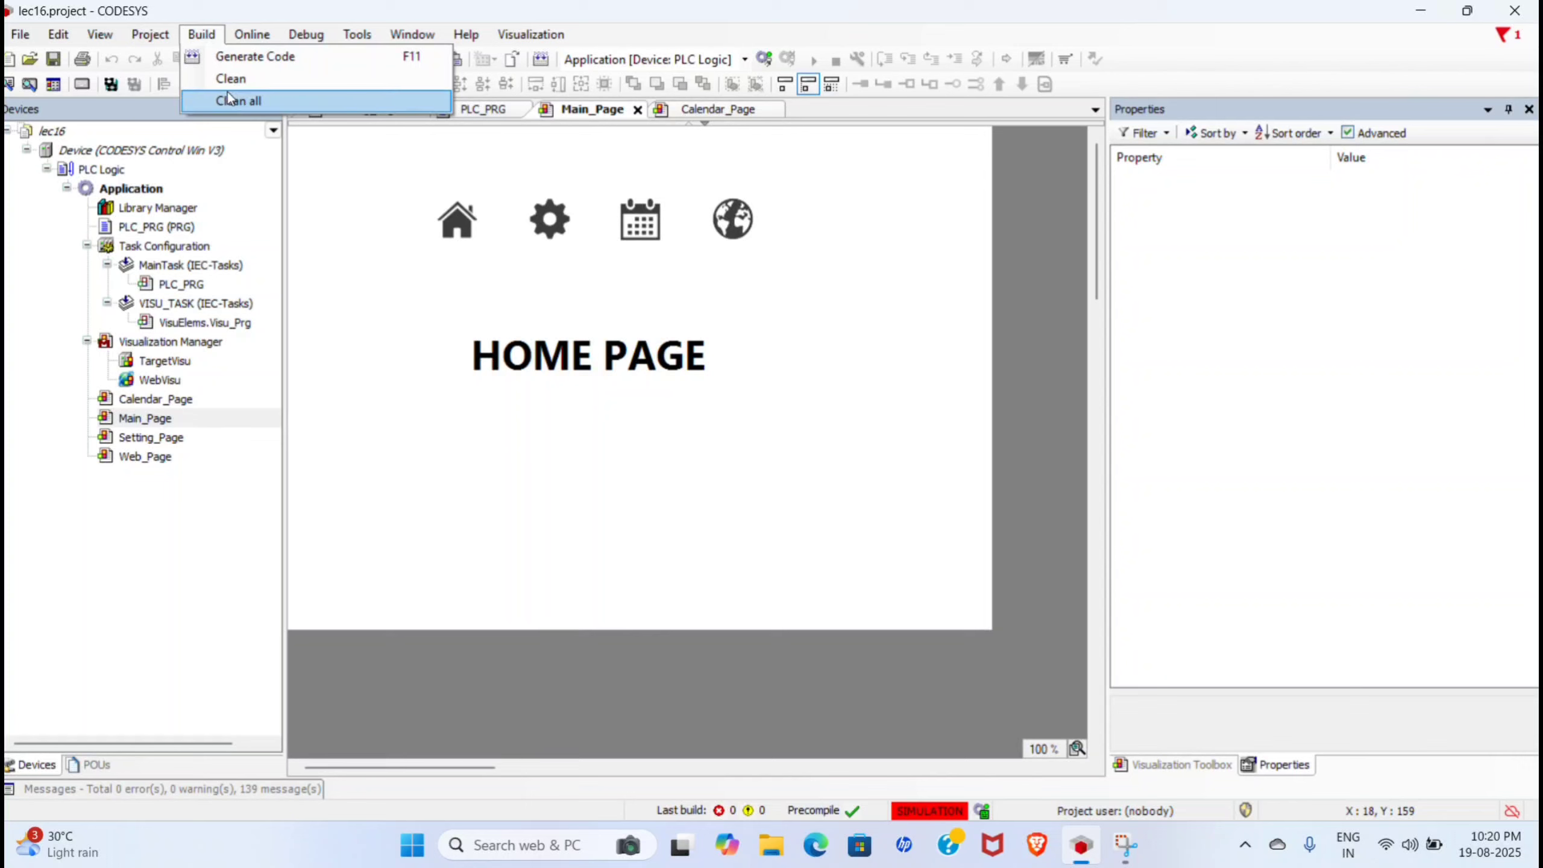
left_click(233, 63)
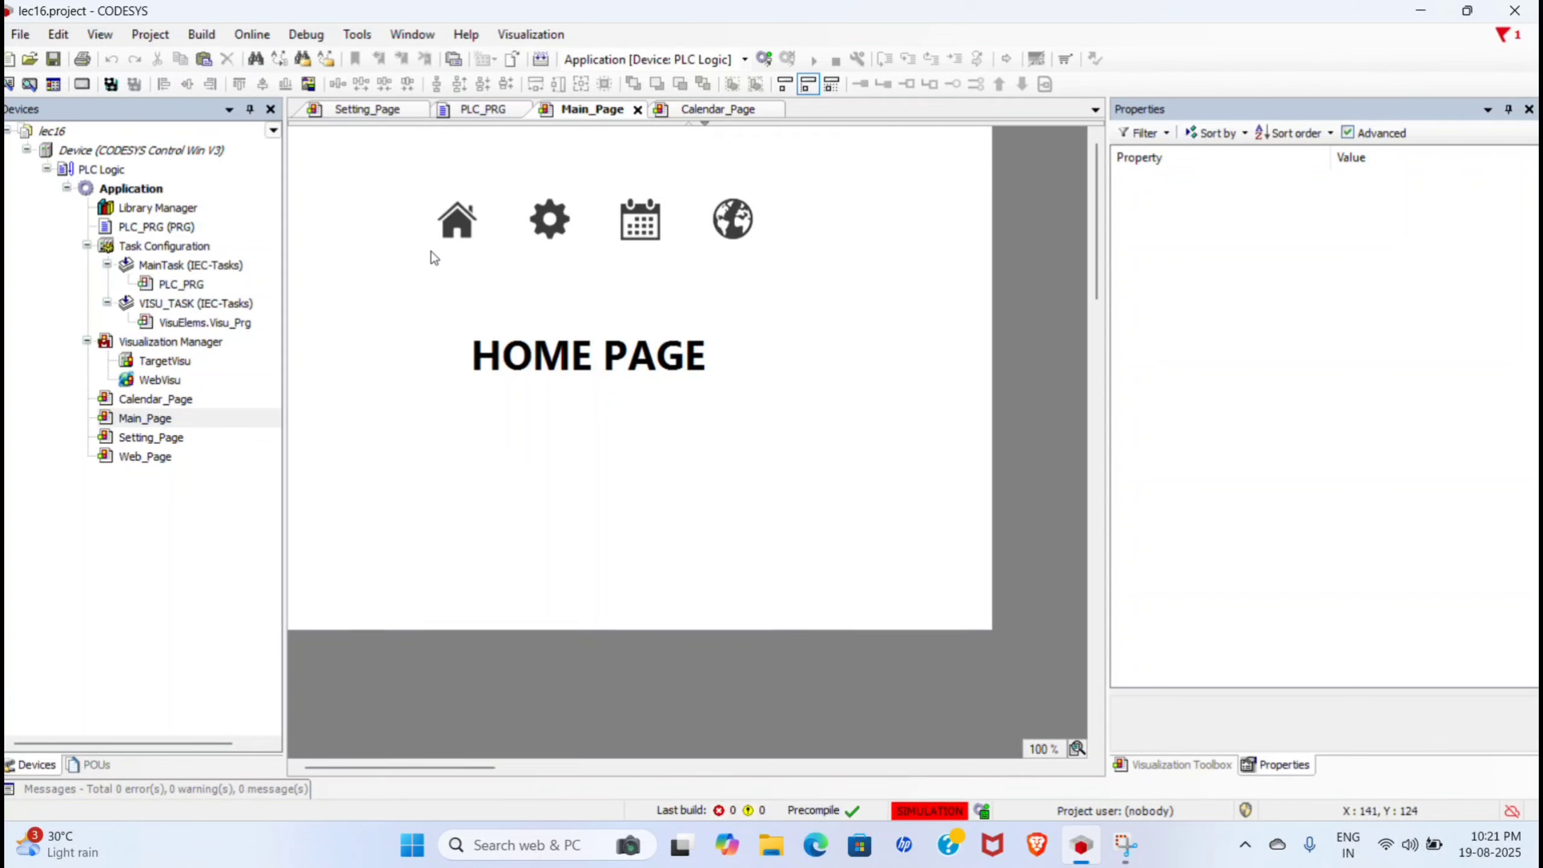
Step: Log in to the simulated device and log out of it again
left_click(252, 34)
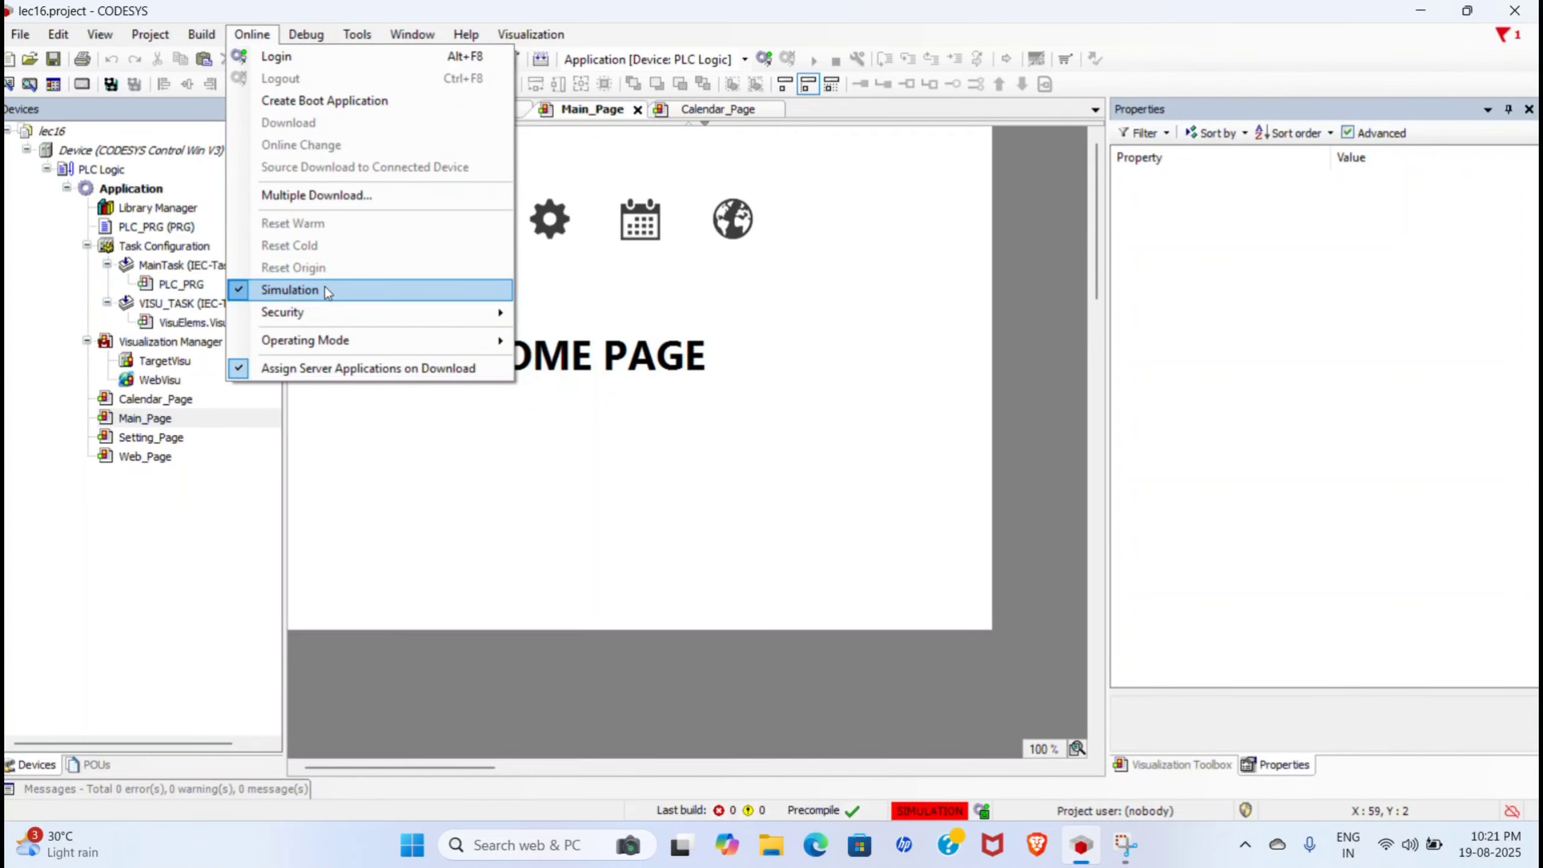
left_click(277, 56)
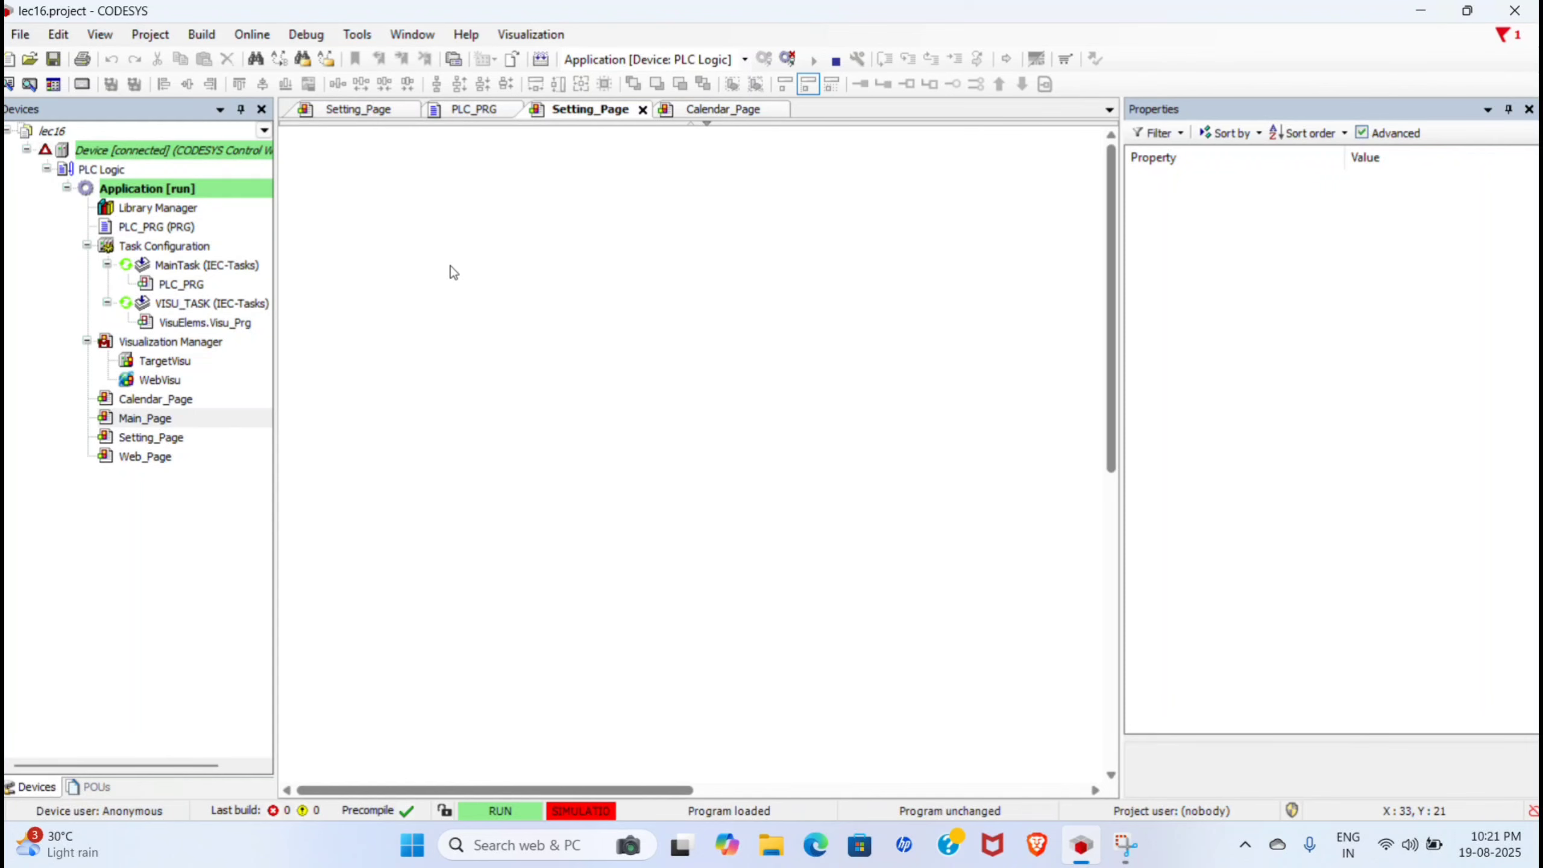
left_click(252, 34)
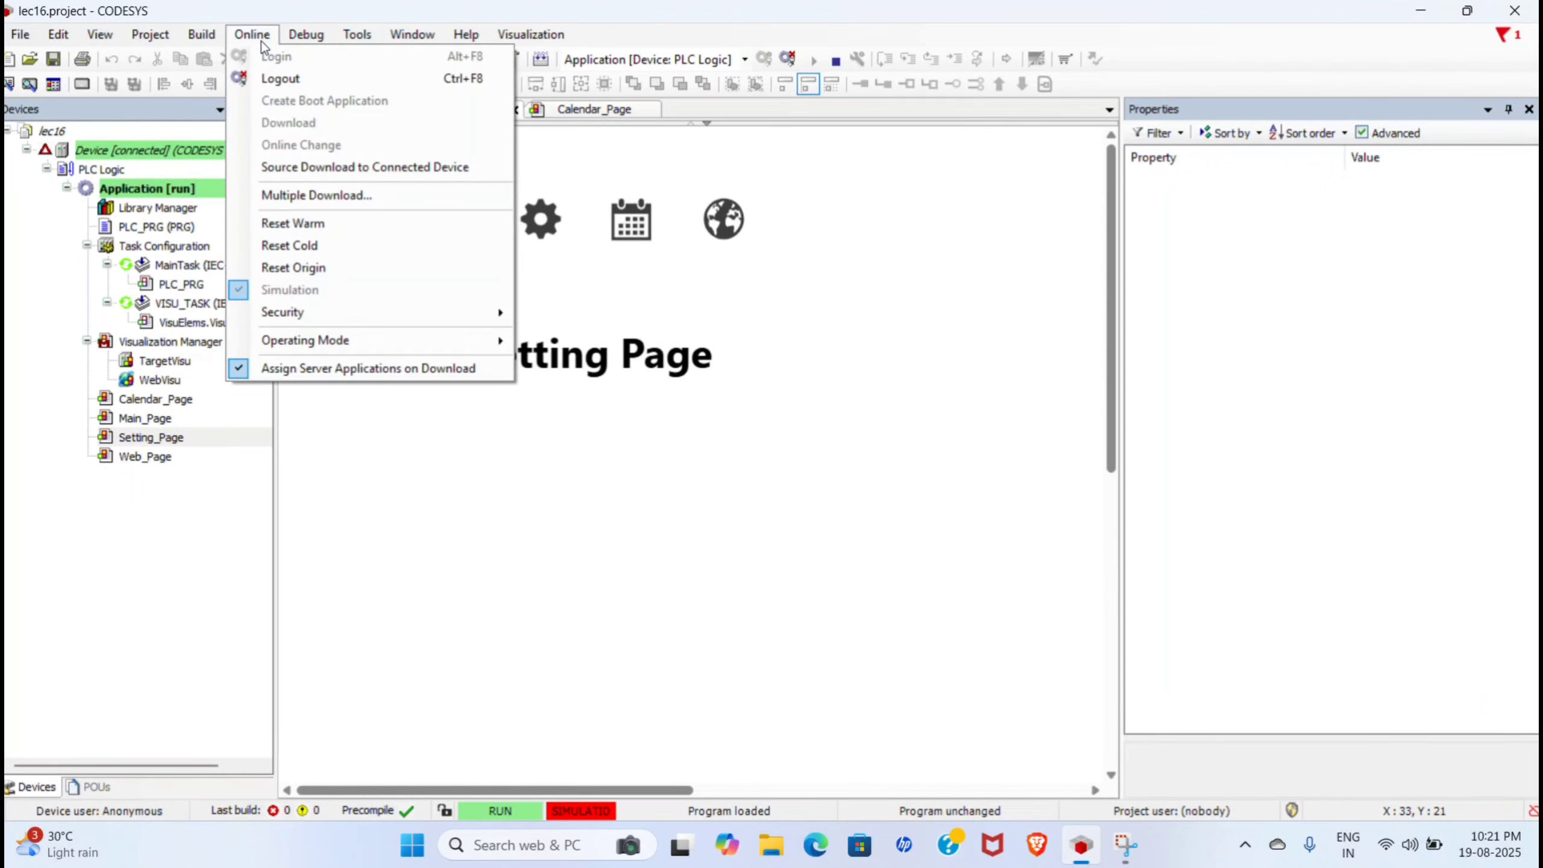
left_click(287, 79)
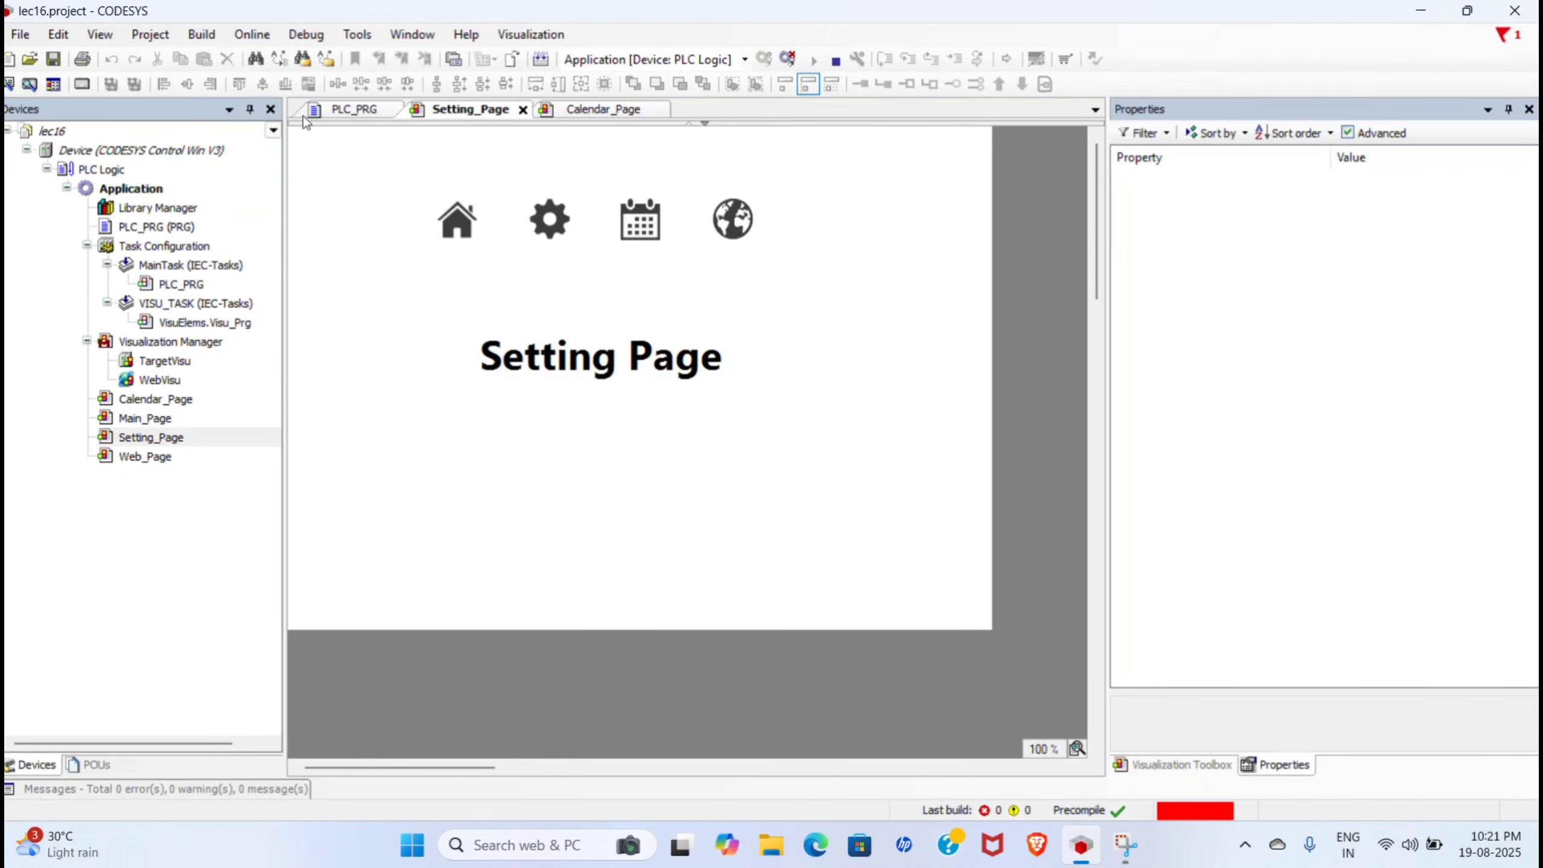
Step: Clean all applications in the project, agreeing to regenerate every object's language model
left_click(202, 37)
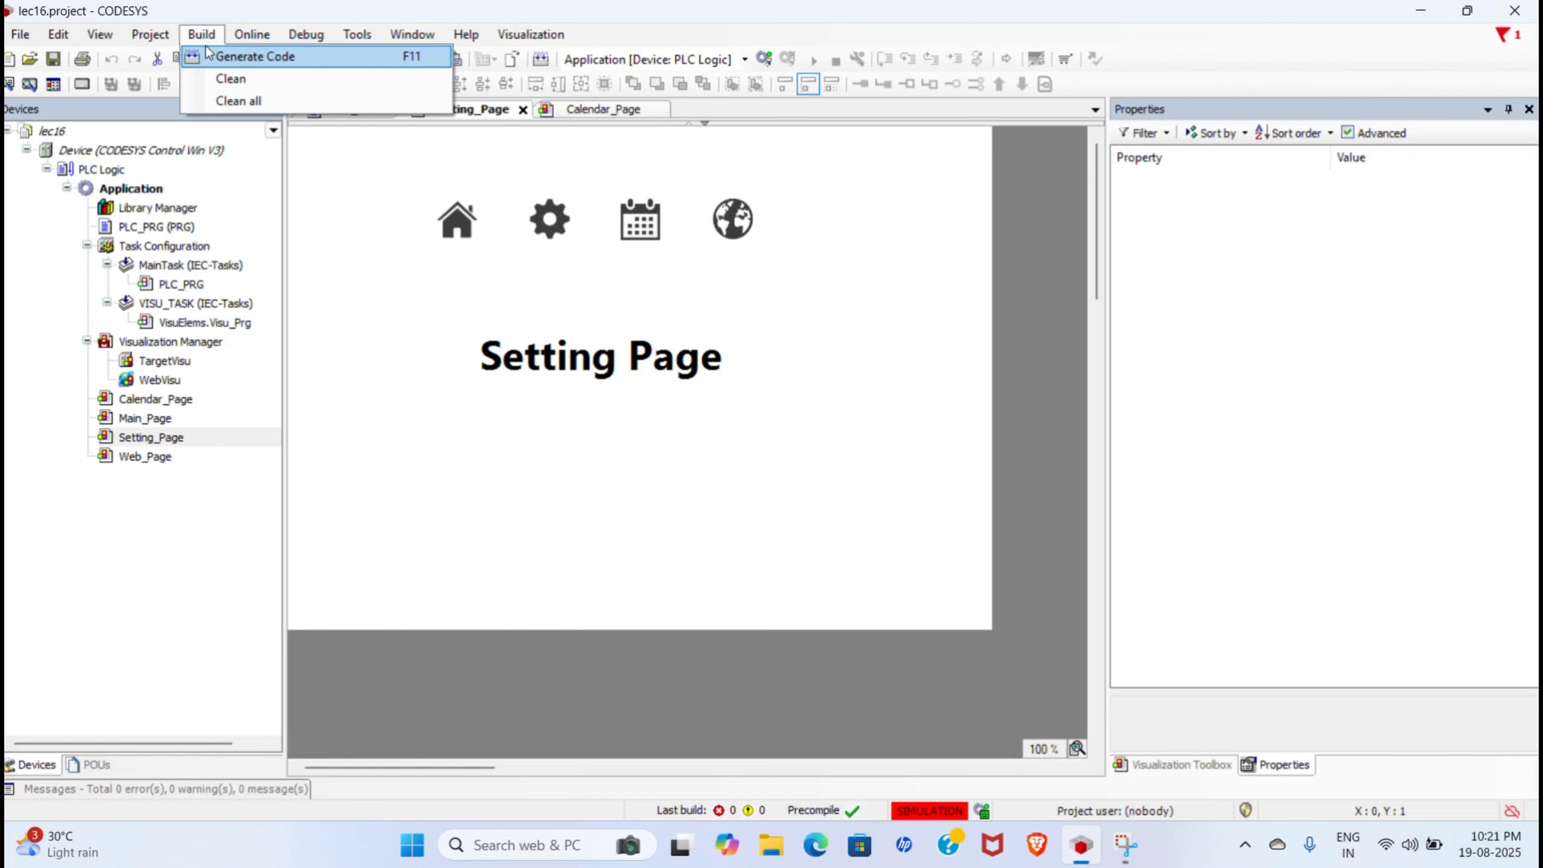
left_click(230, 97)
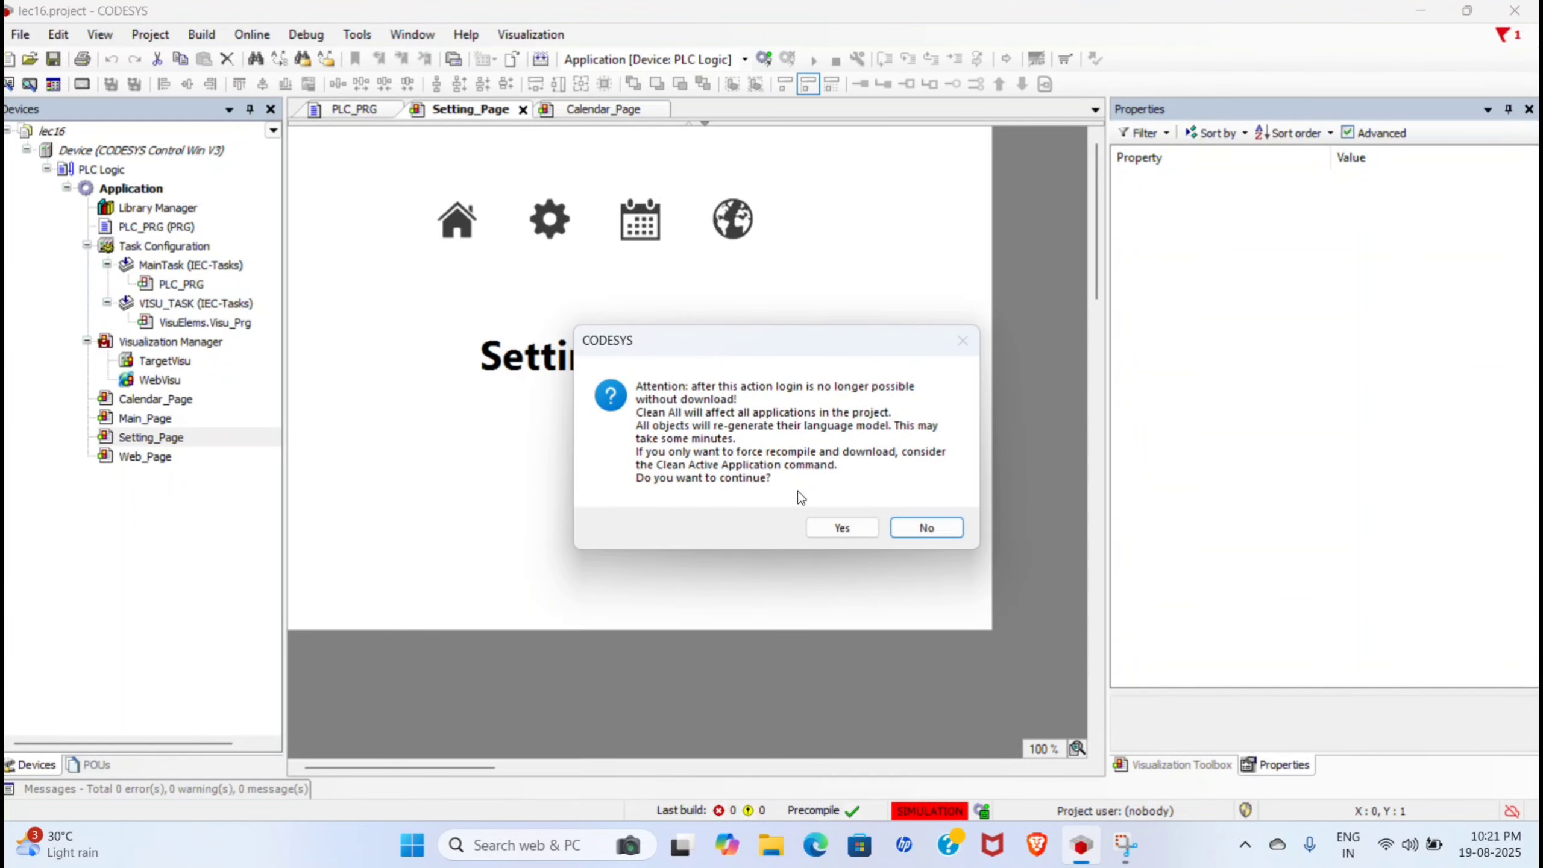
left_click(826, 524)
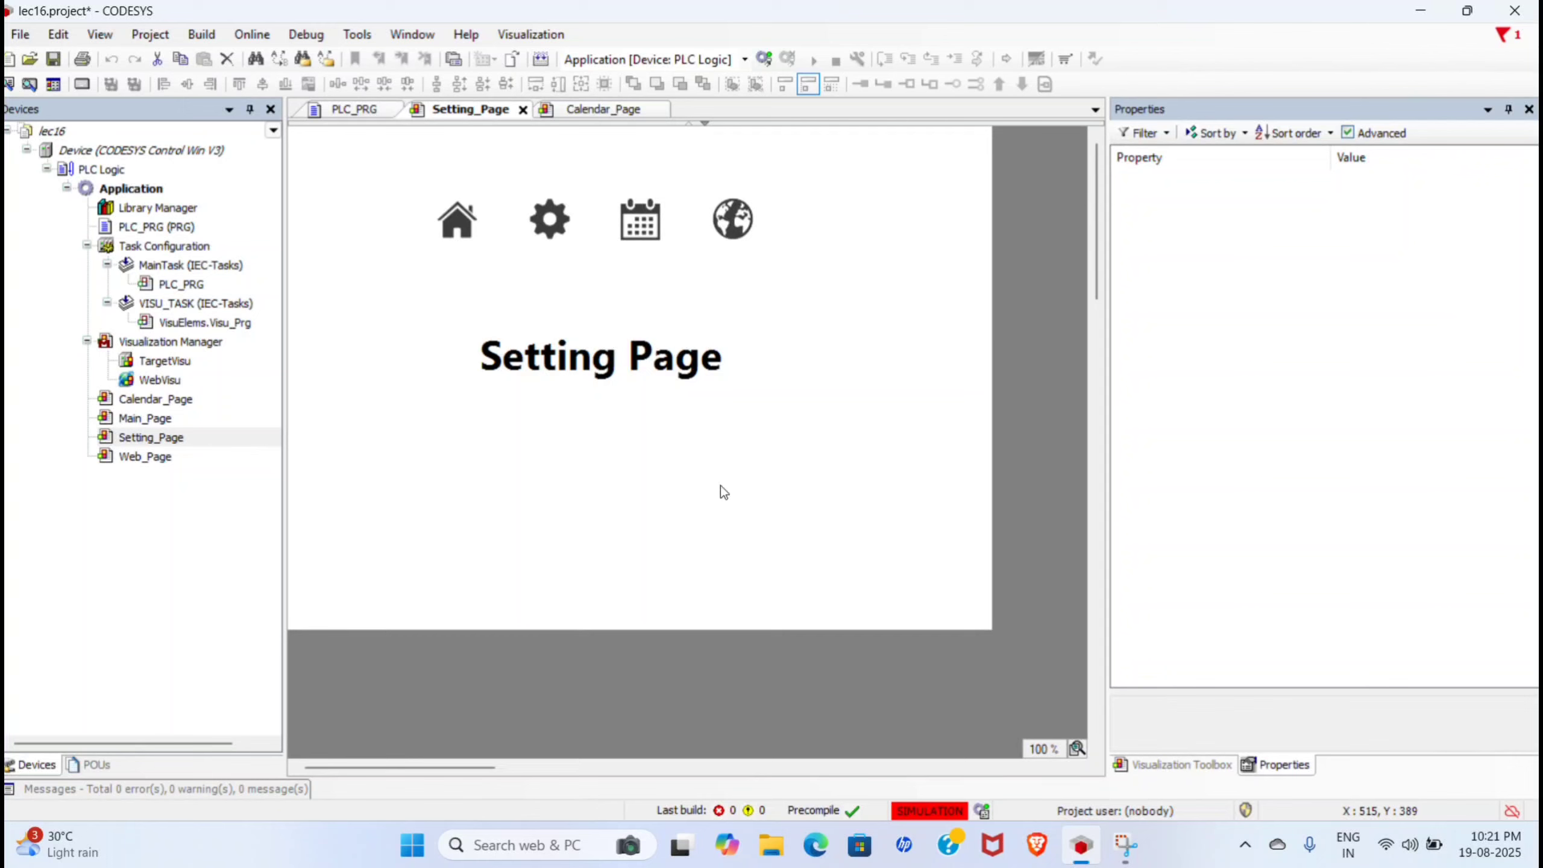
Step: Log in to the simulated device and download the latest code, replacing the existing application
left_click(252, 34)
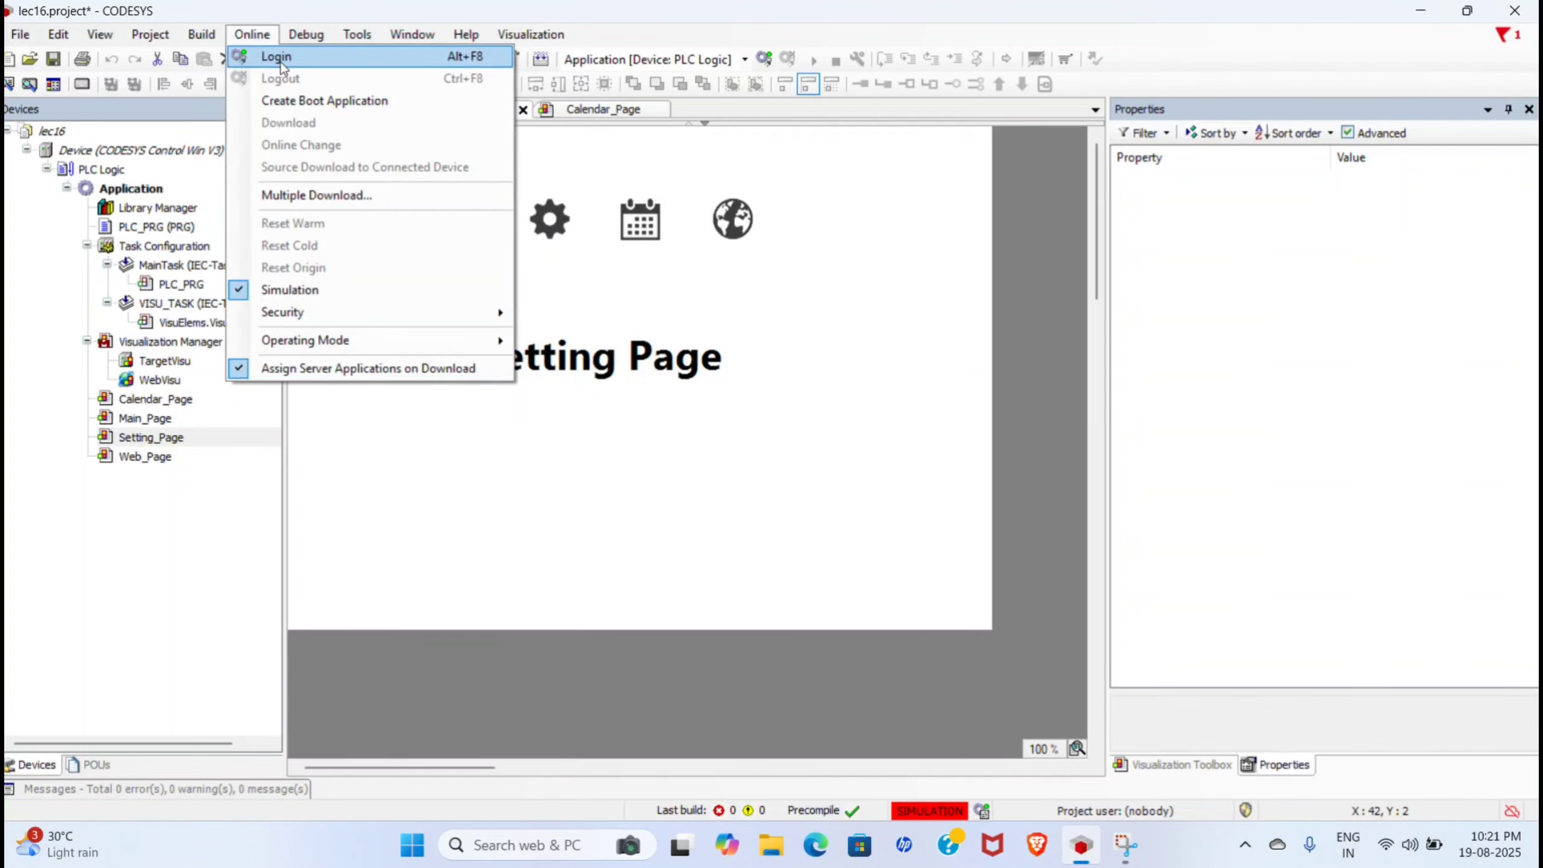
left_click(280, 60)
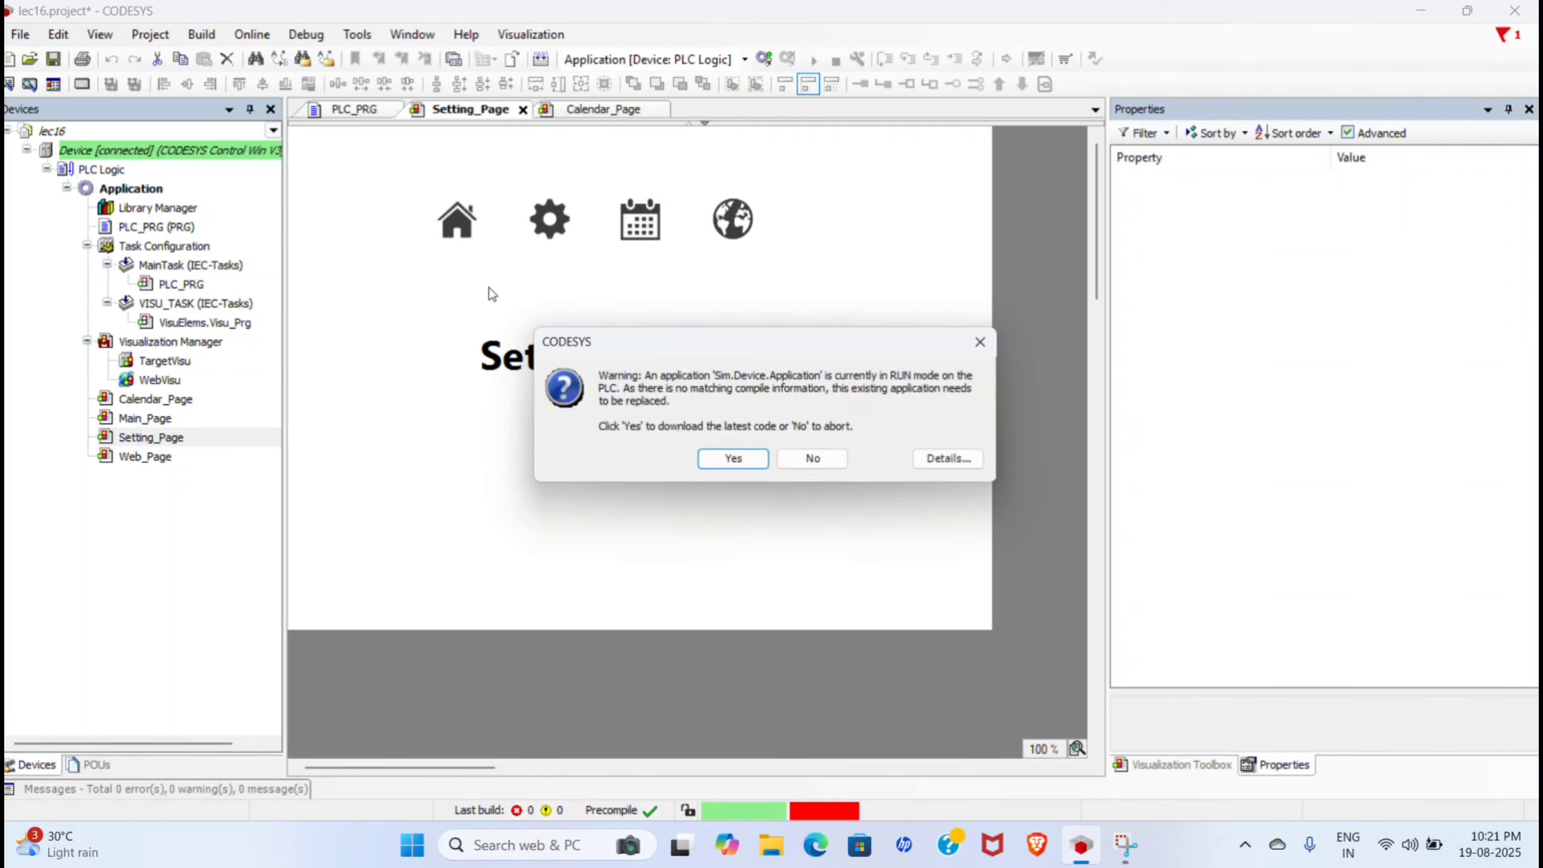
left_click(734, 462)
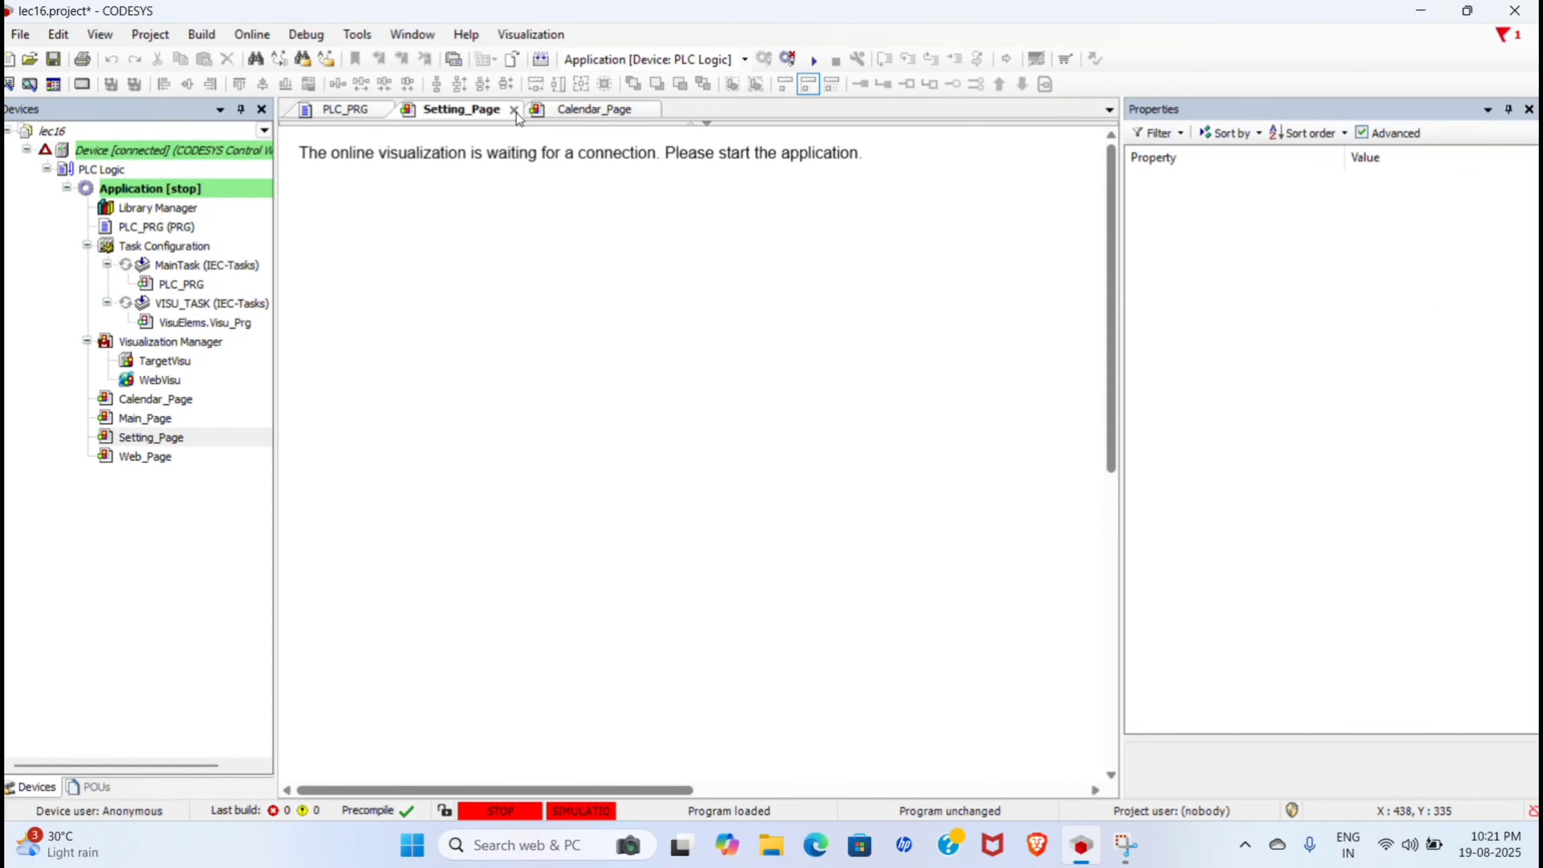
Step: Close the open Calendar_Page, Setting_Page and PLC_PRG editors
left_click(650, 110)
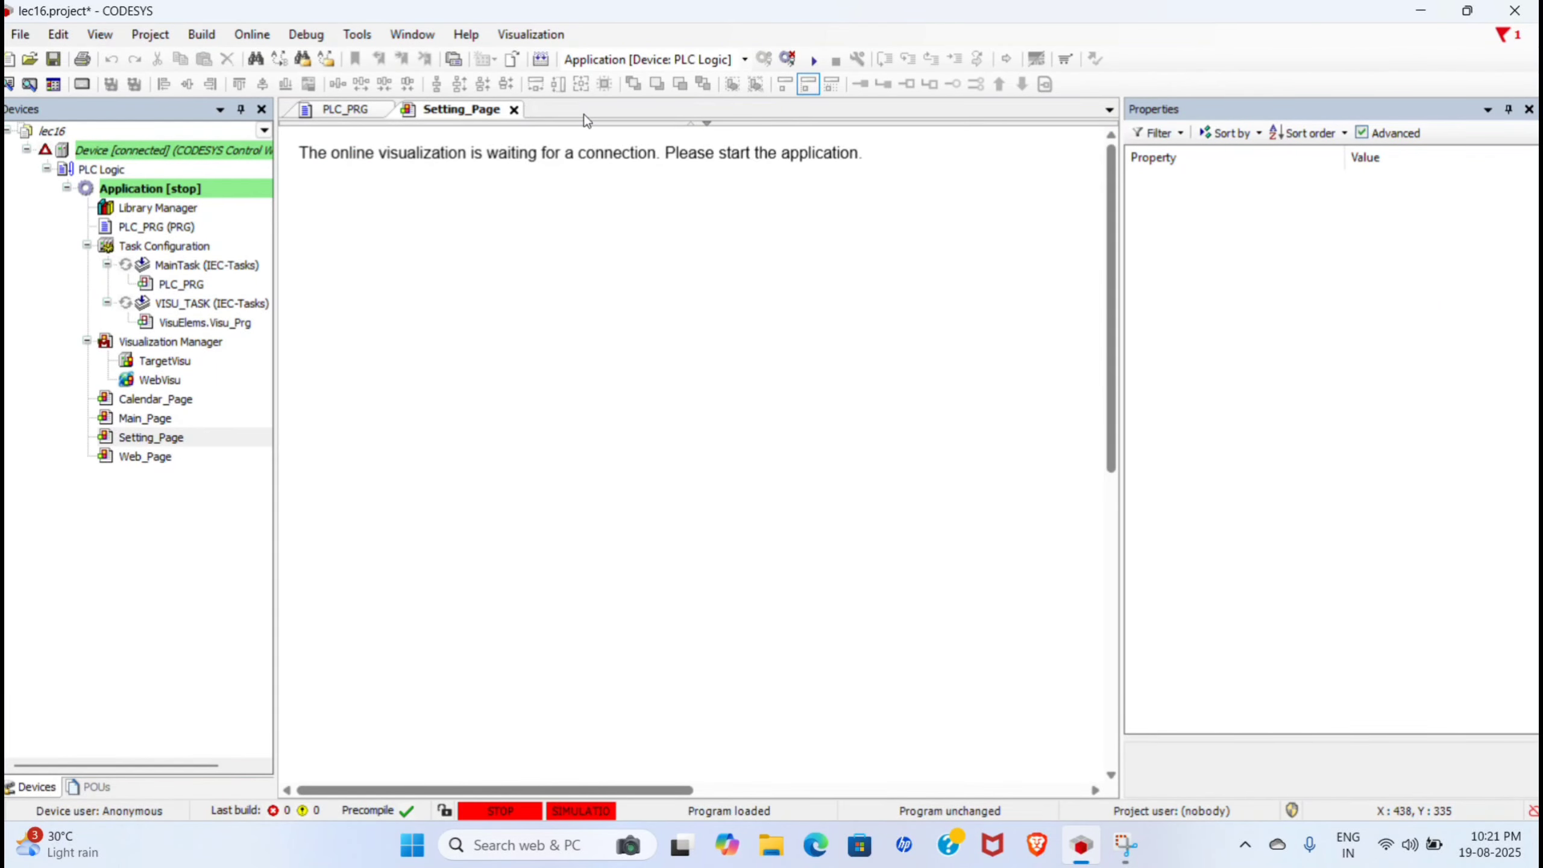
left_click(514, 110)
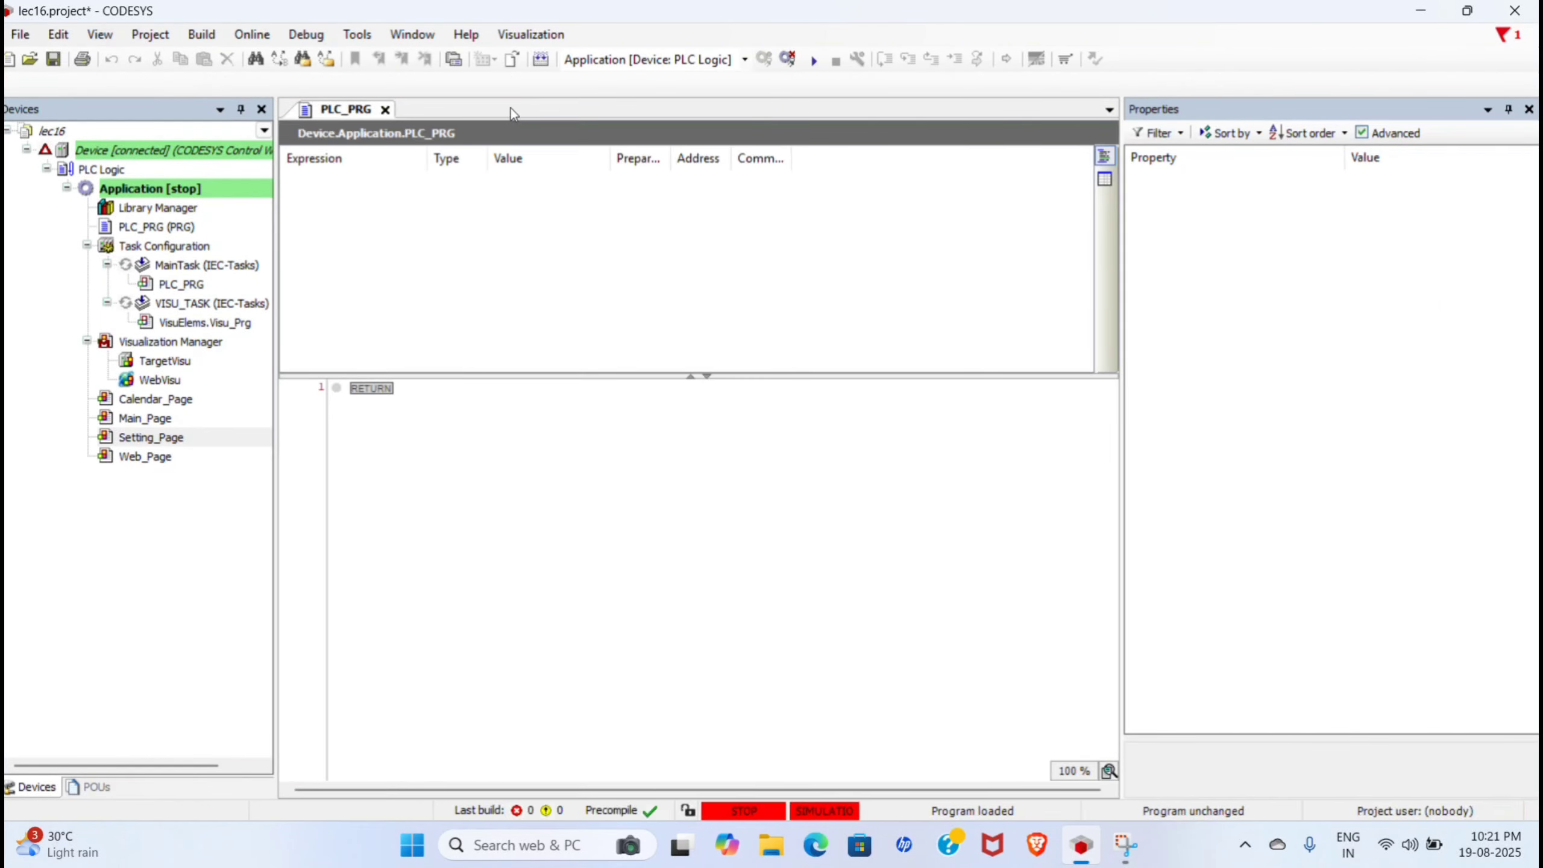
left_click(385, 112)
Step: Start the downloaded application and open Main_Page in the running visualization
left_click(307, 35)
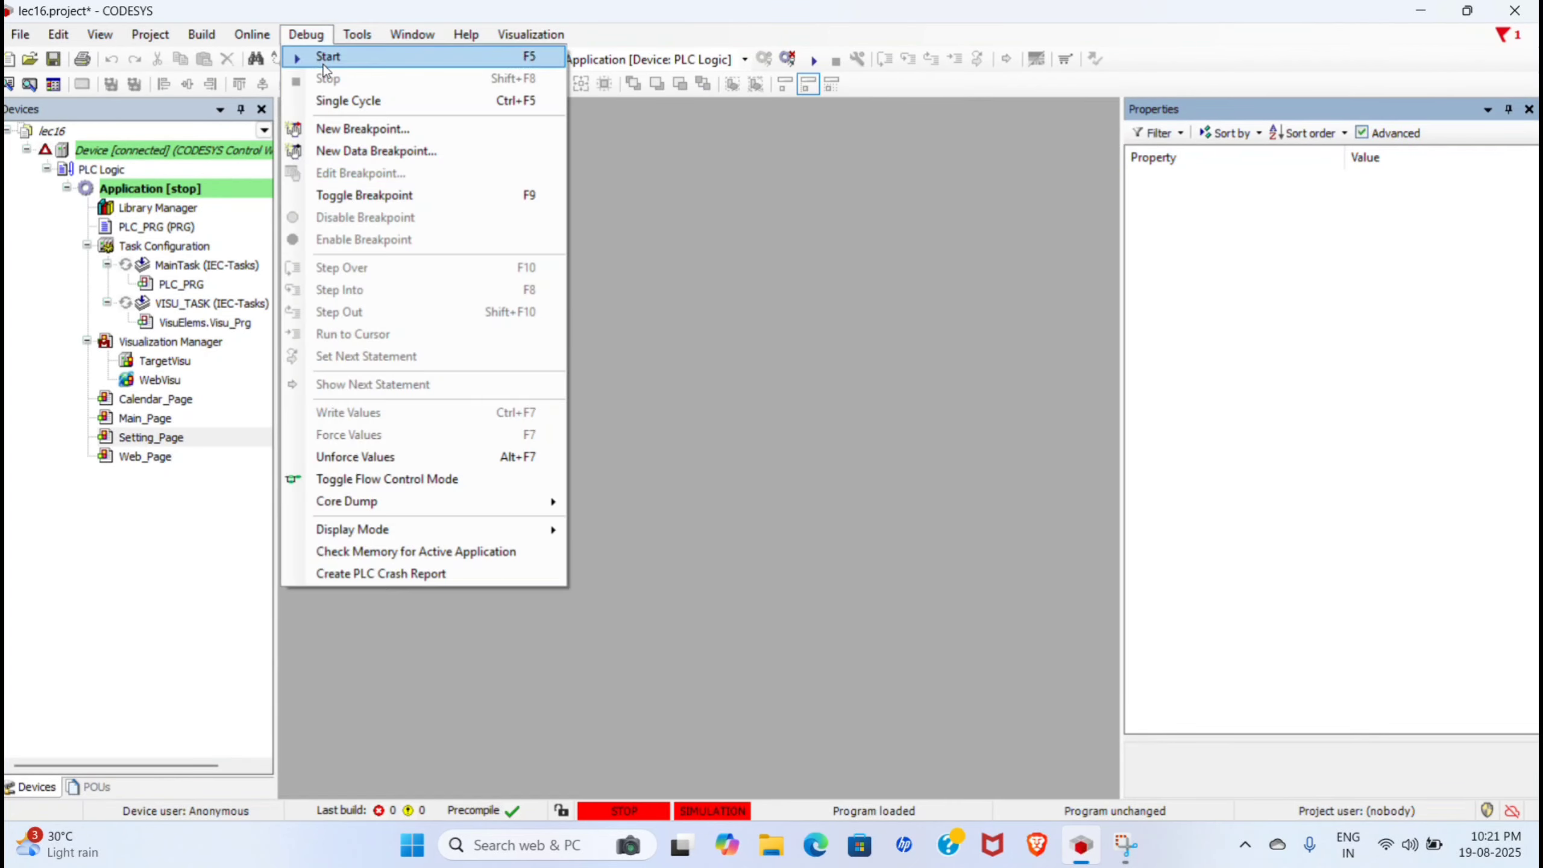
left_click(325, 59)
double_click(176, 420)
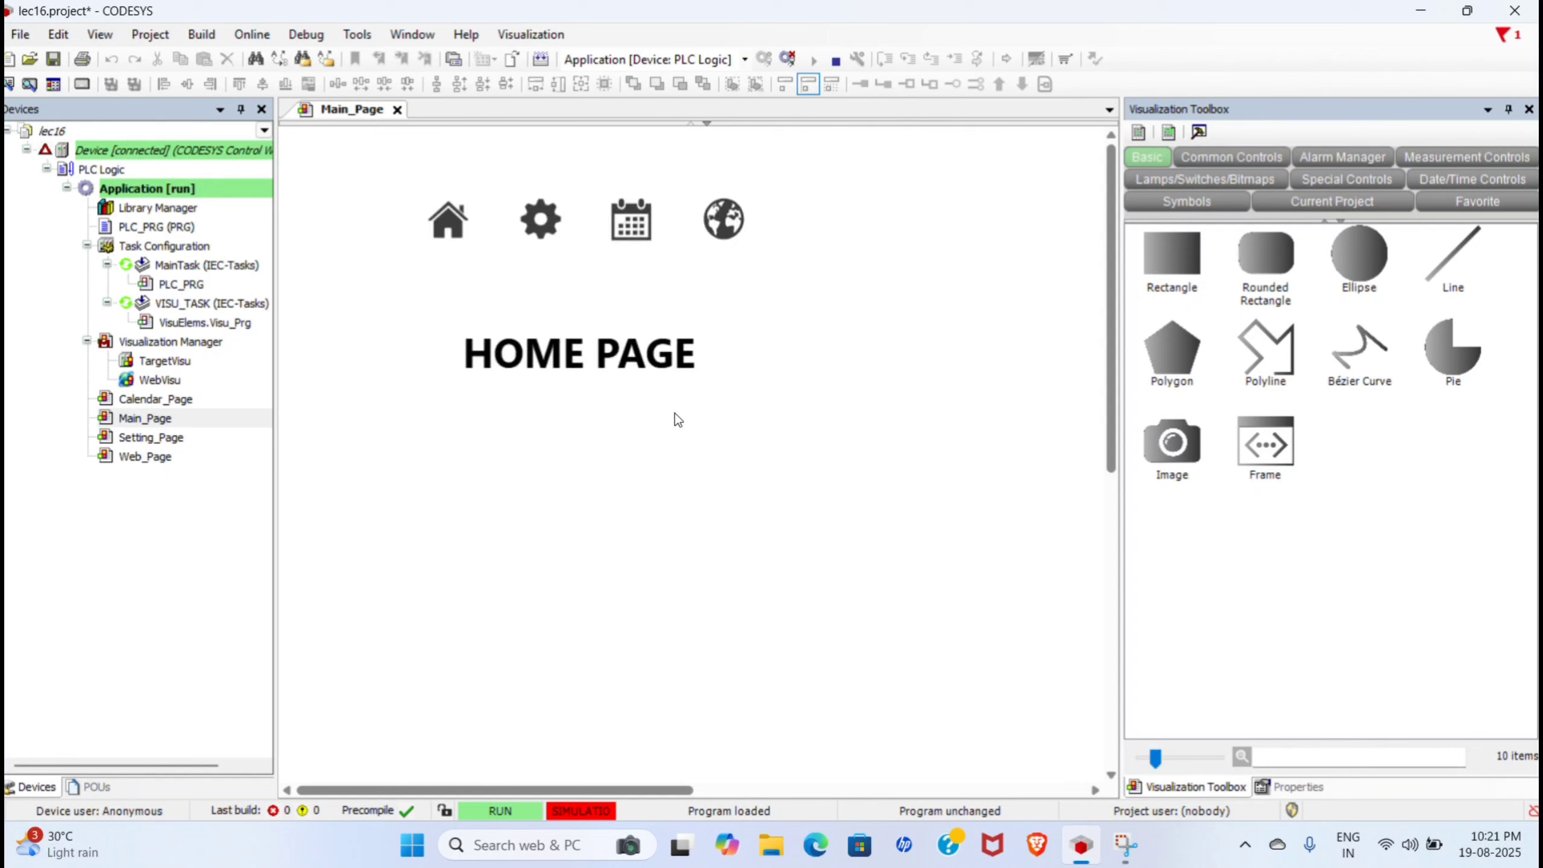
Step: Test page switching in the running visualization with the gear, calendar and globe icons, returning through the gear to the home page
left_click(543, 235)
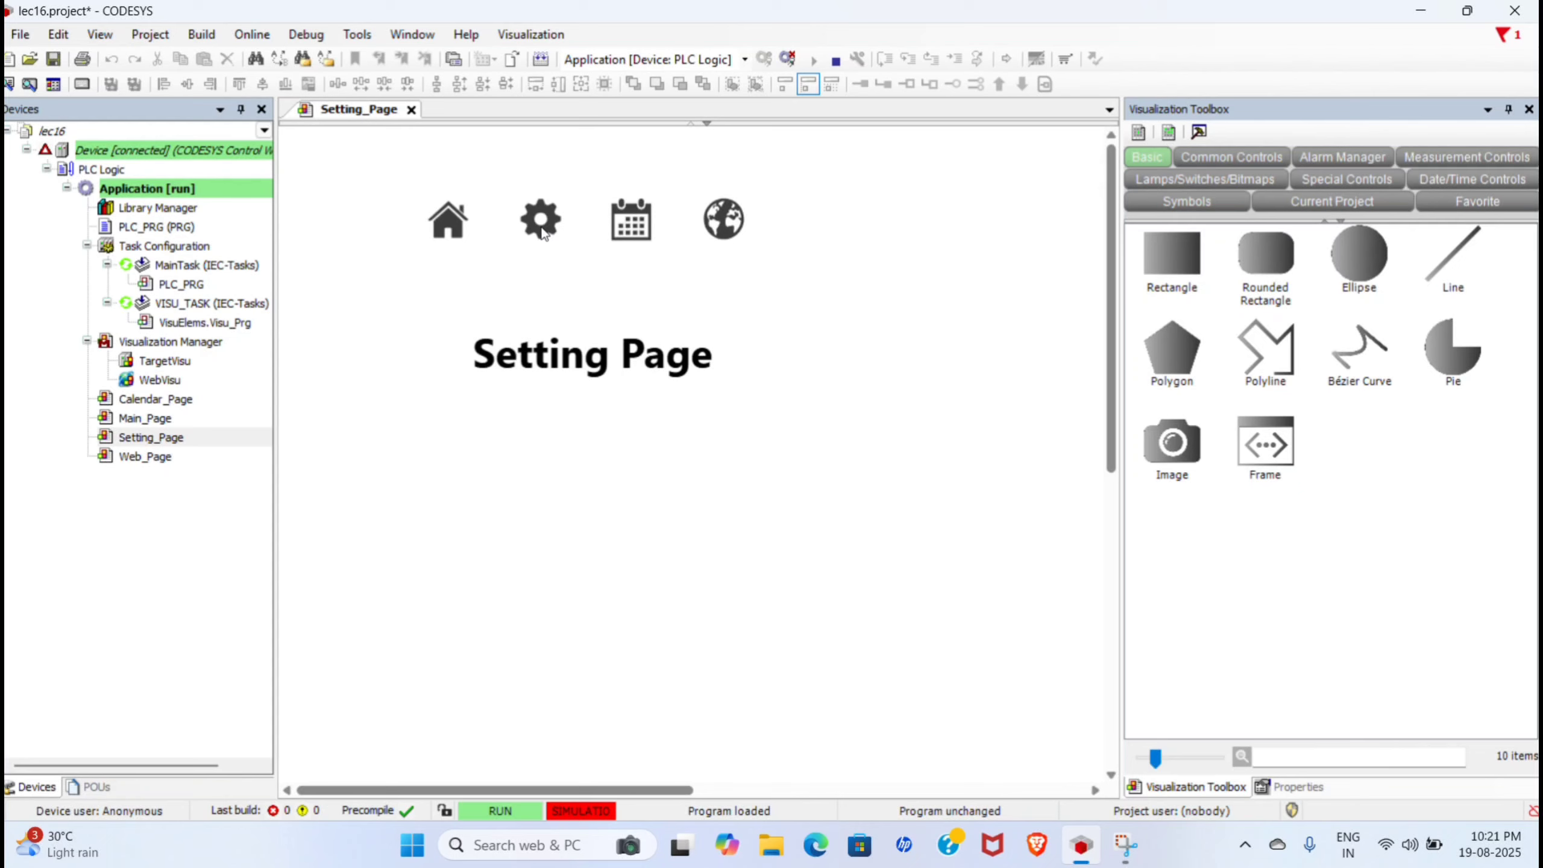
left_click(645, 233)
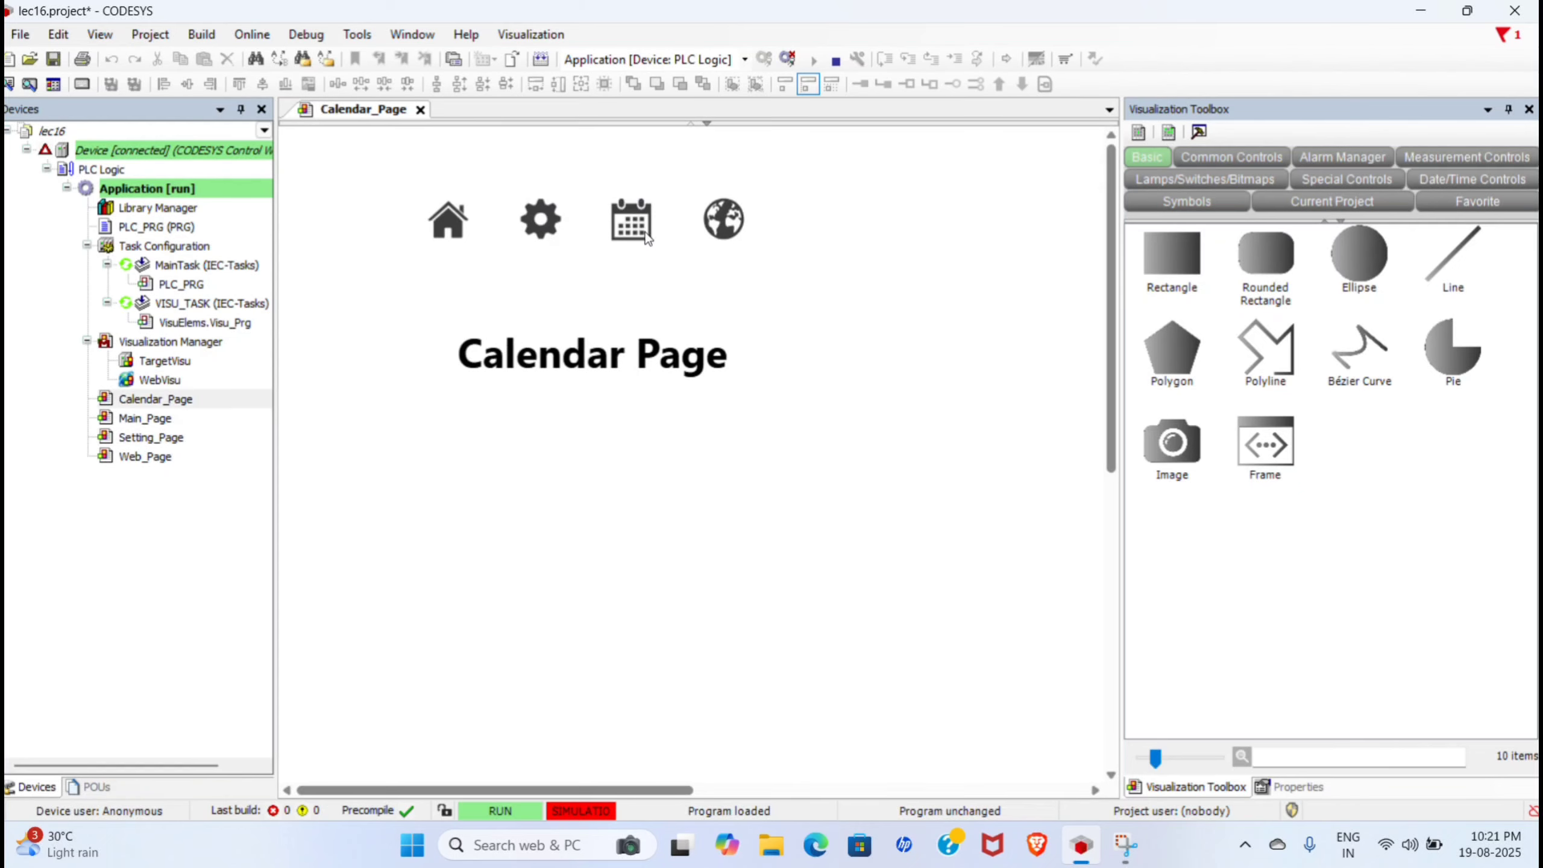
left_click(730, 238)
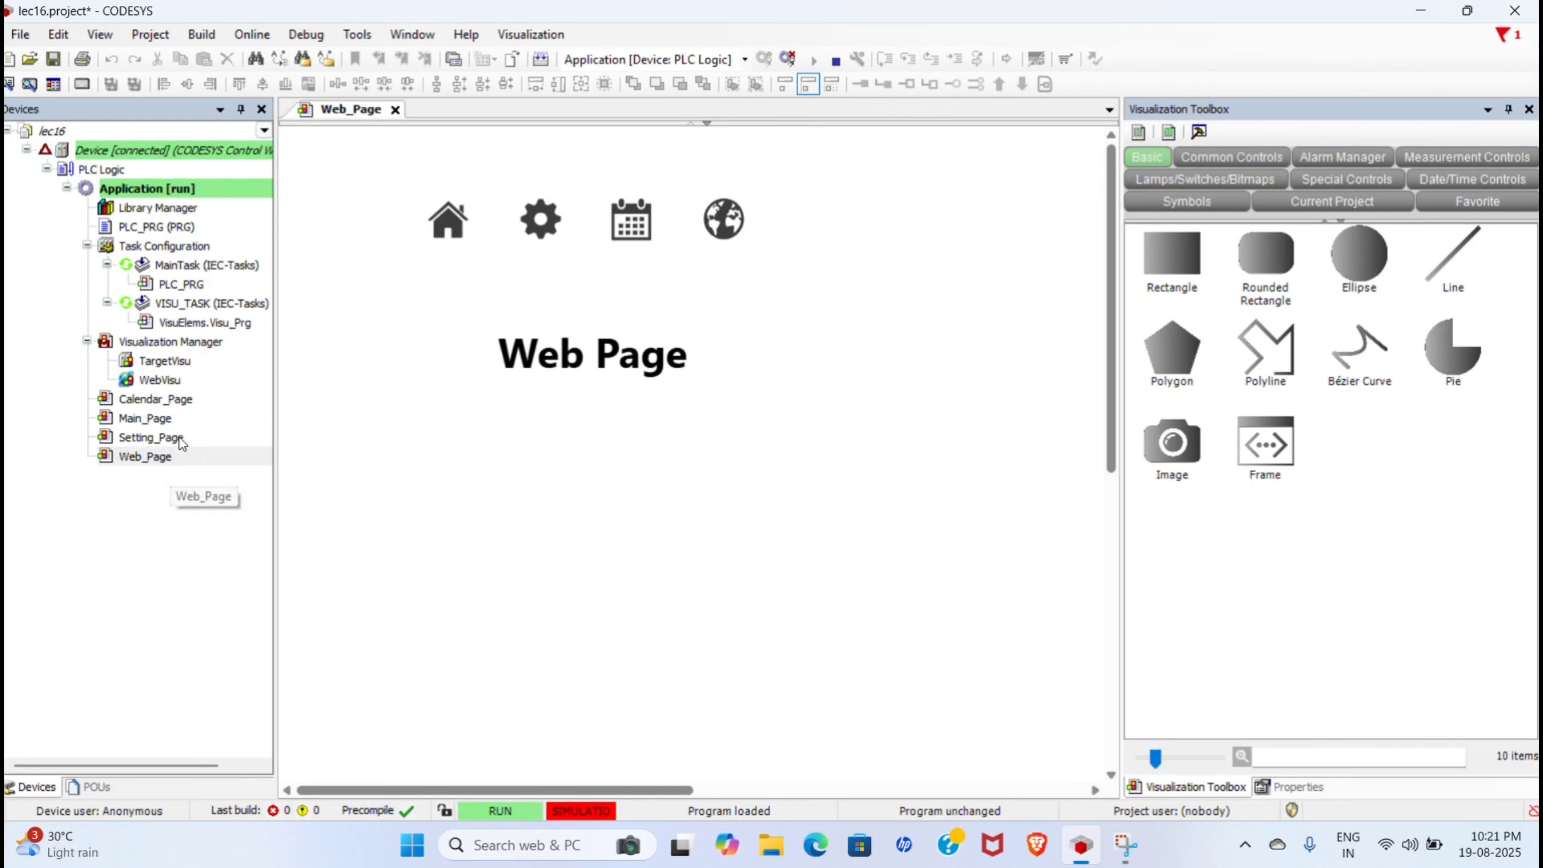
left_click(547, 237)
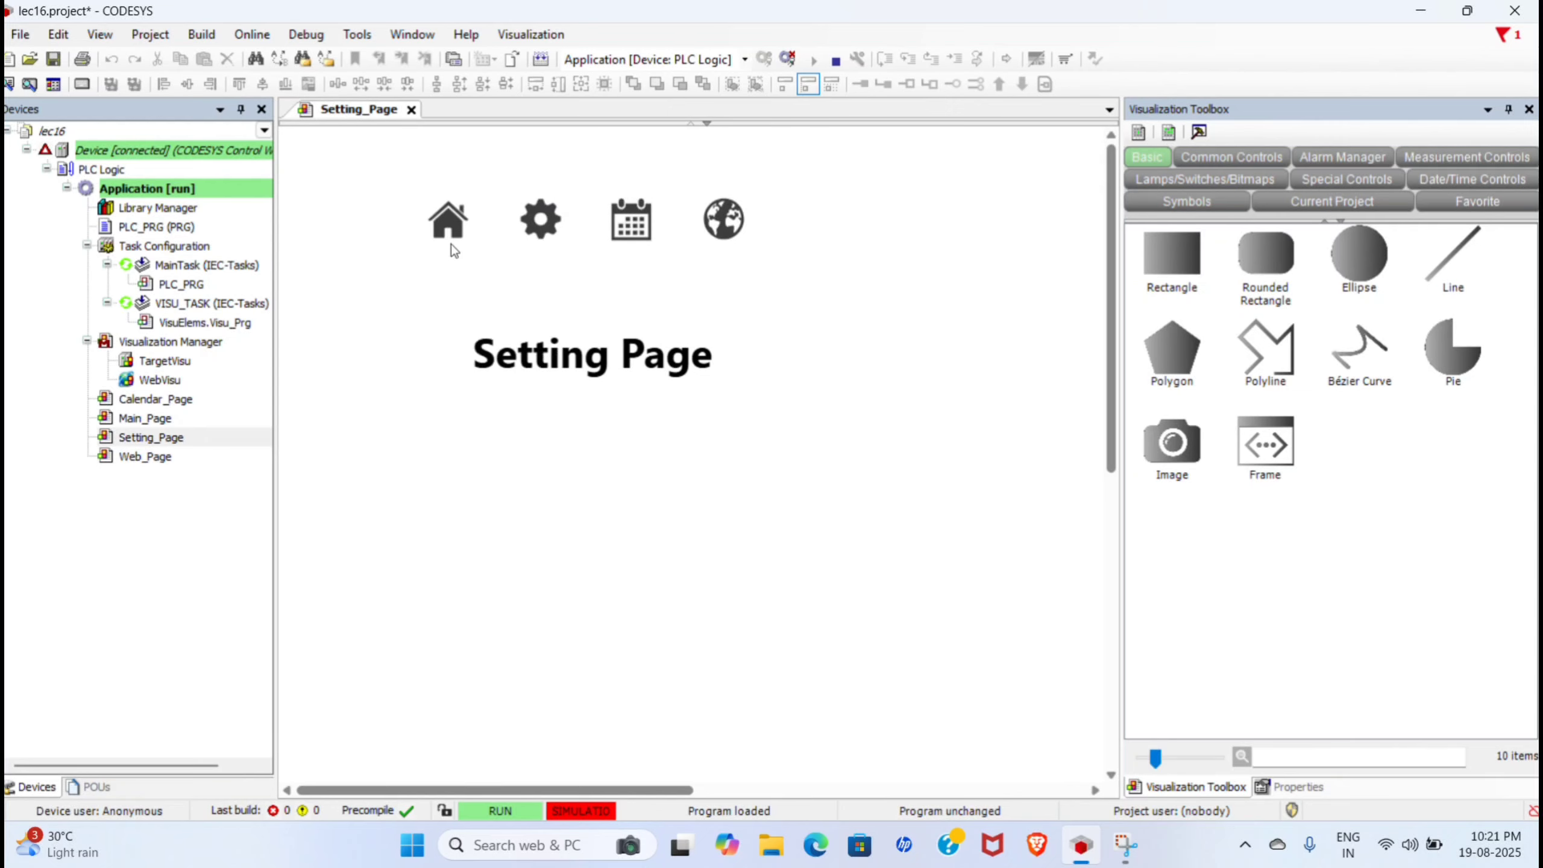
left_click(451, 240)
Step: Retest all four navigation icons by switching repeatedly between the calendar, setting, home and web pages, ending on the home page
left_click(634, 243)
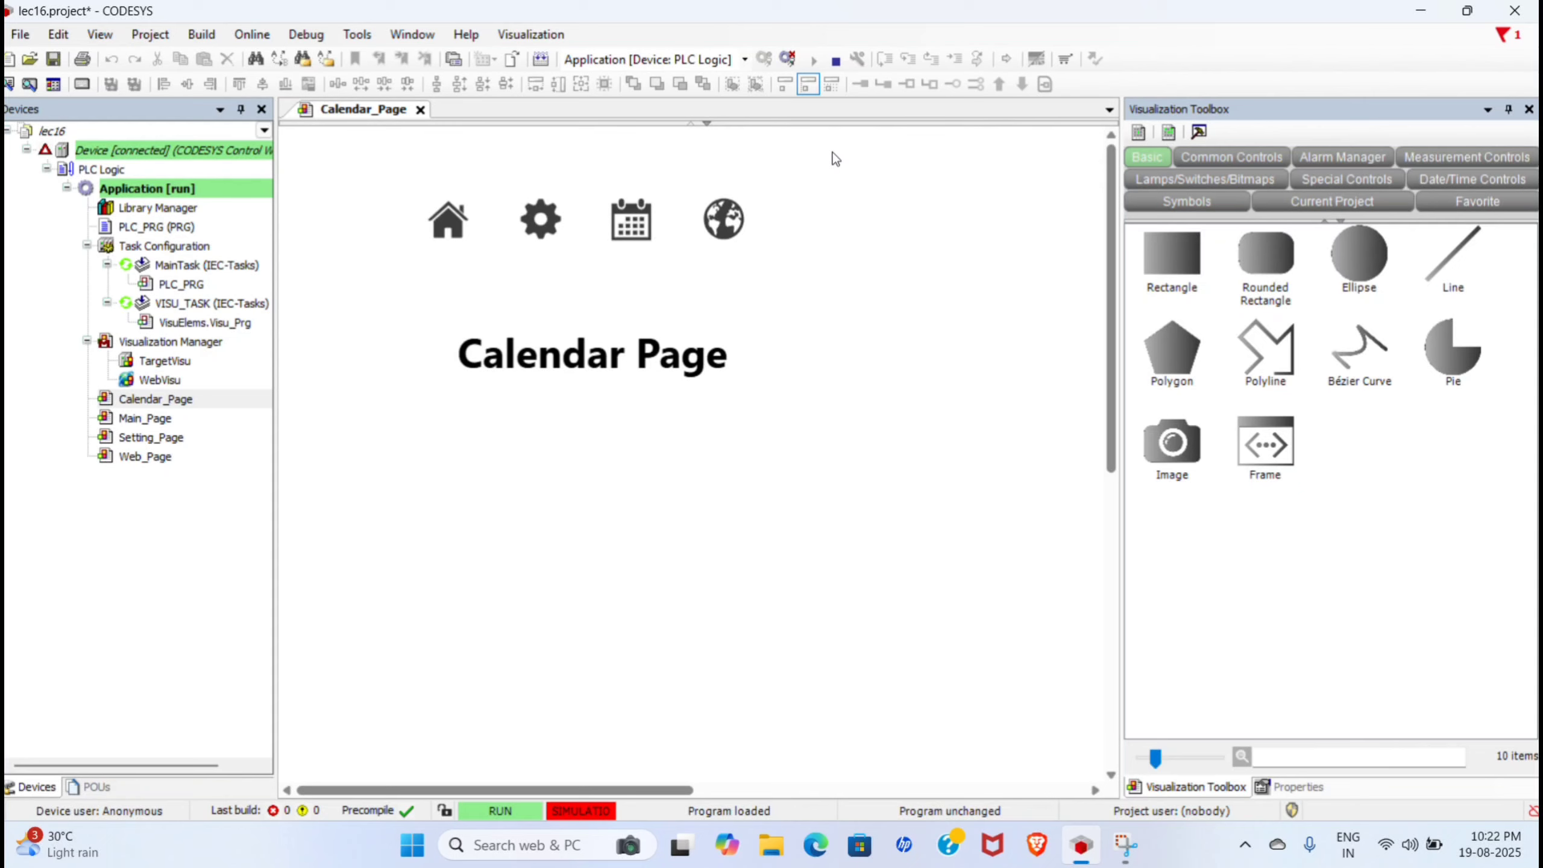
left_click(535, 229)
left_click(454, 235)
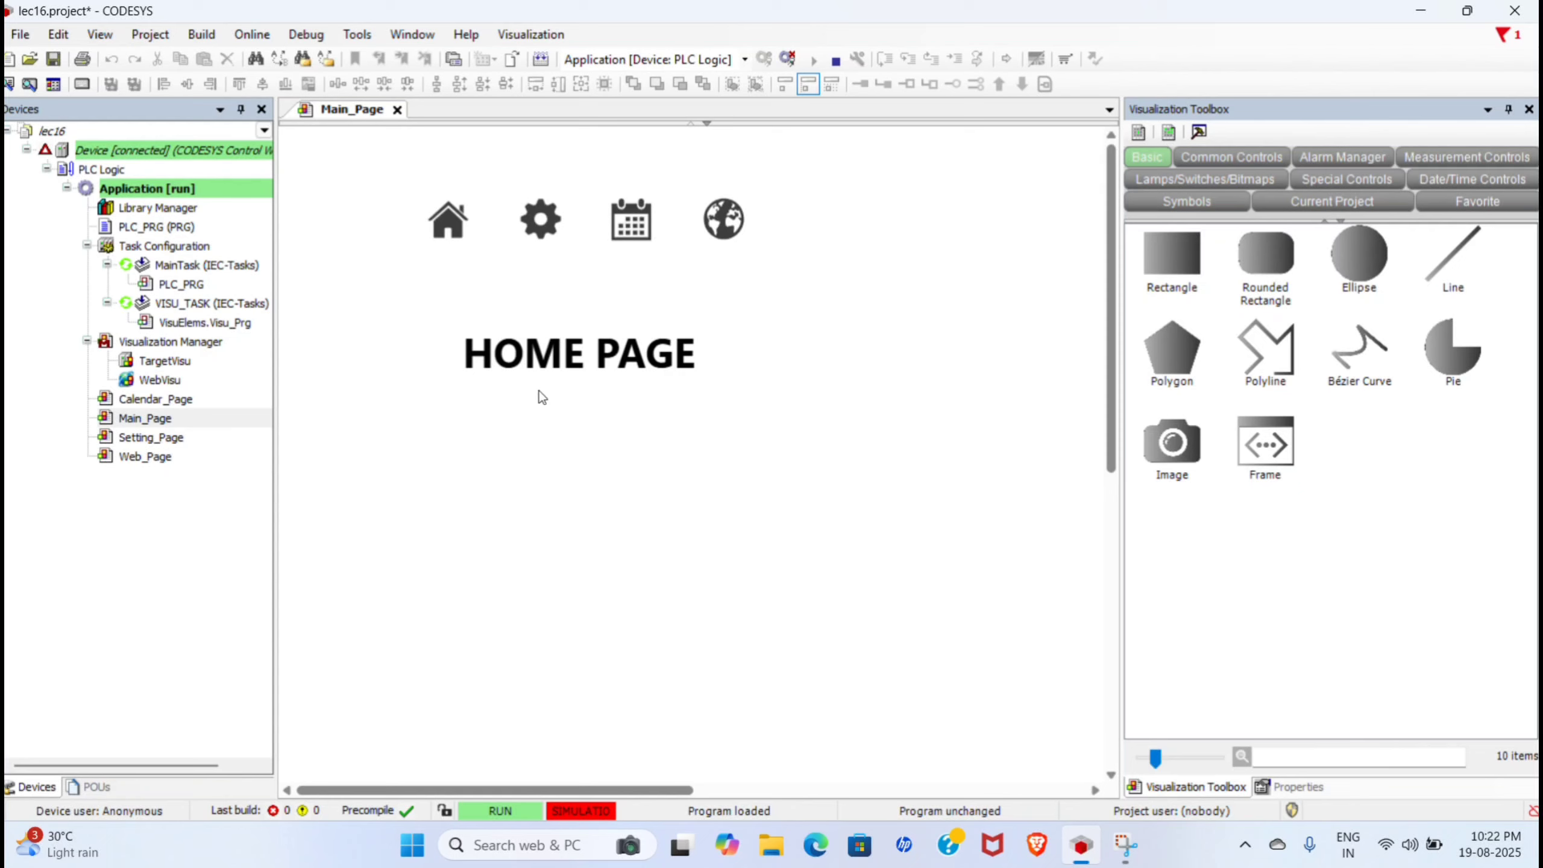
left_click(643, 243)
left_click(733, 245)
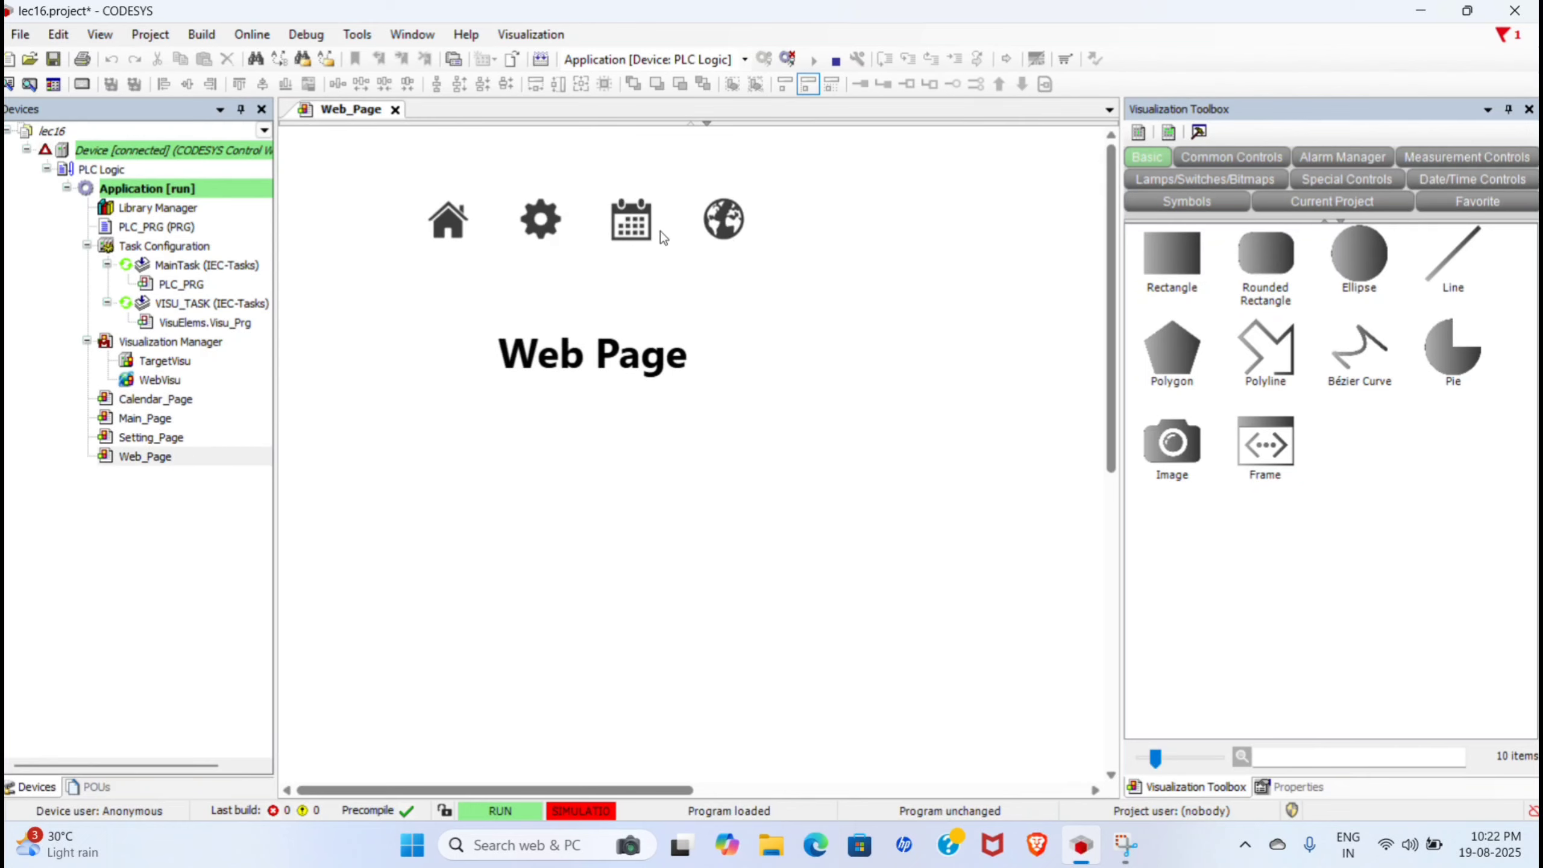
left_click(643, 238)
left_click(543, 237)
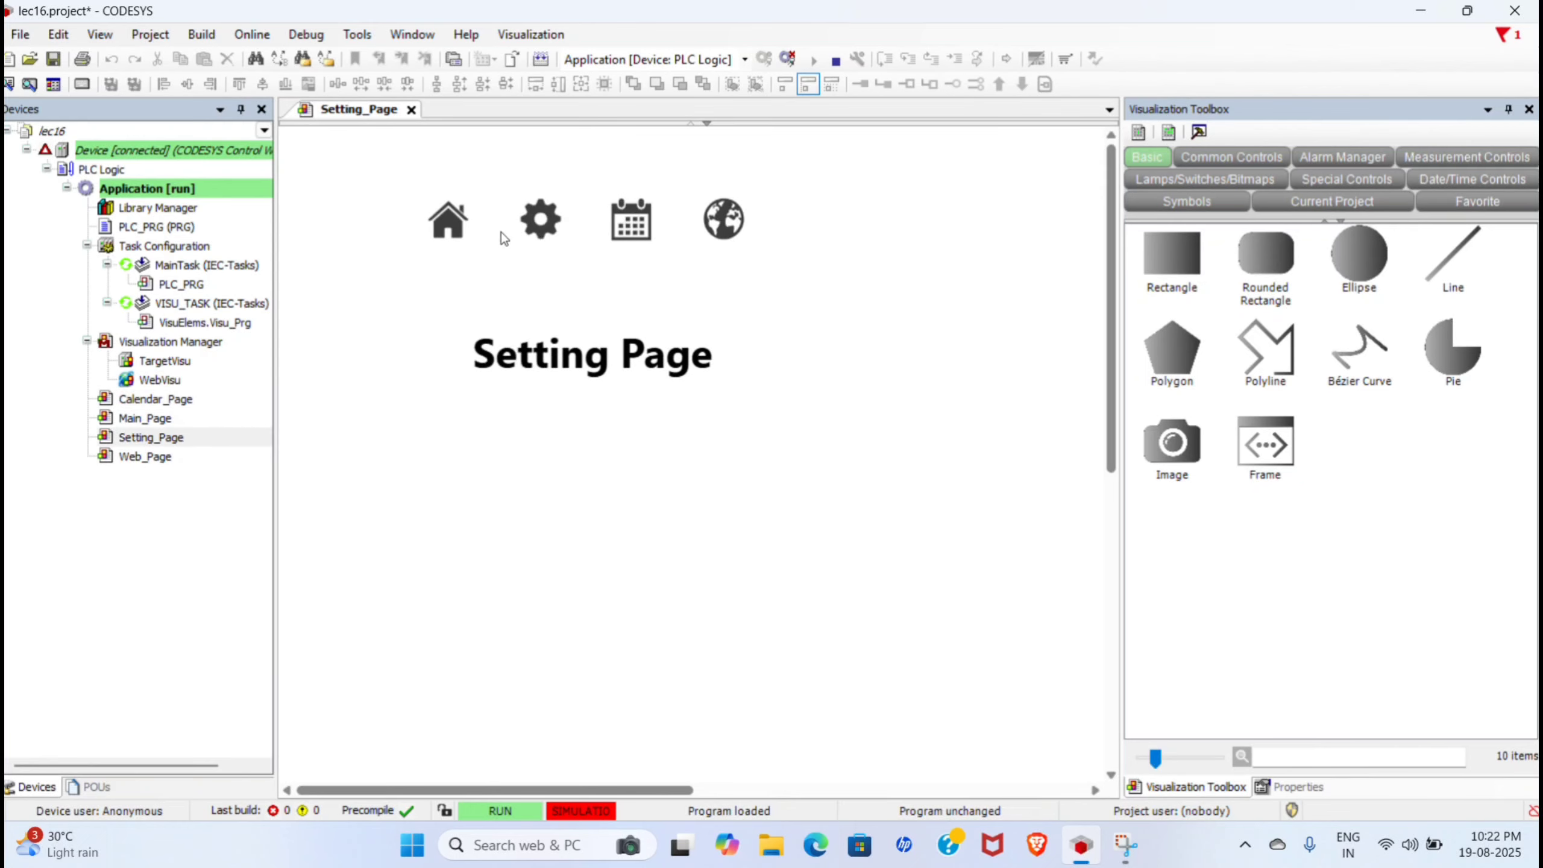
left_click(454, 237)
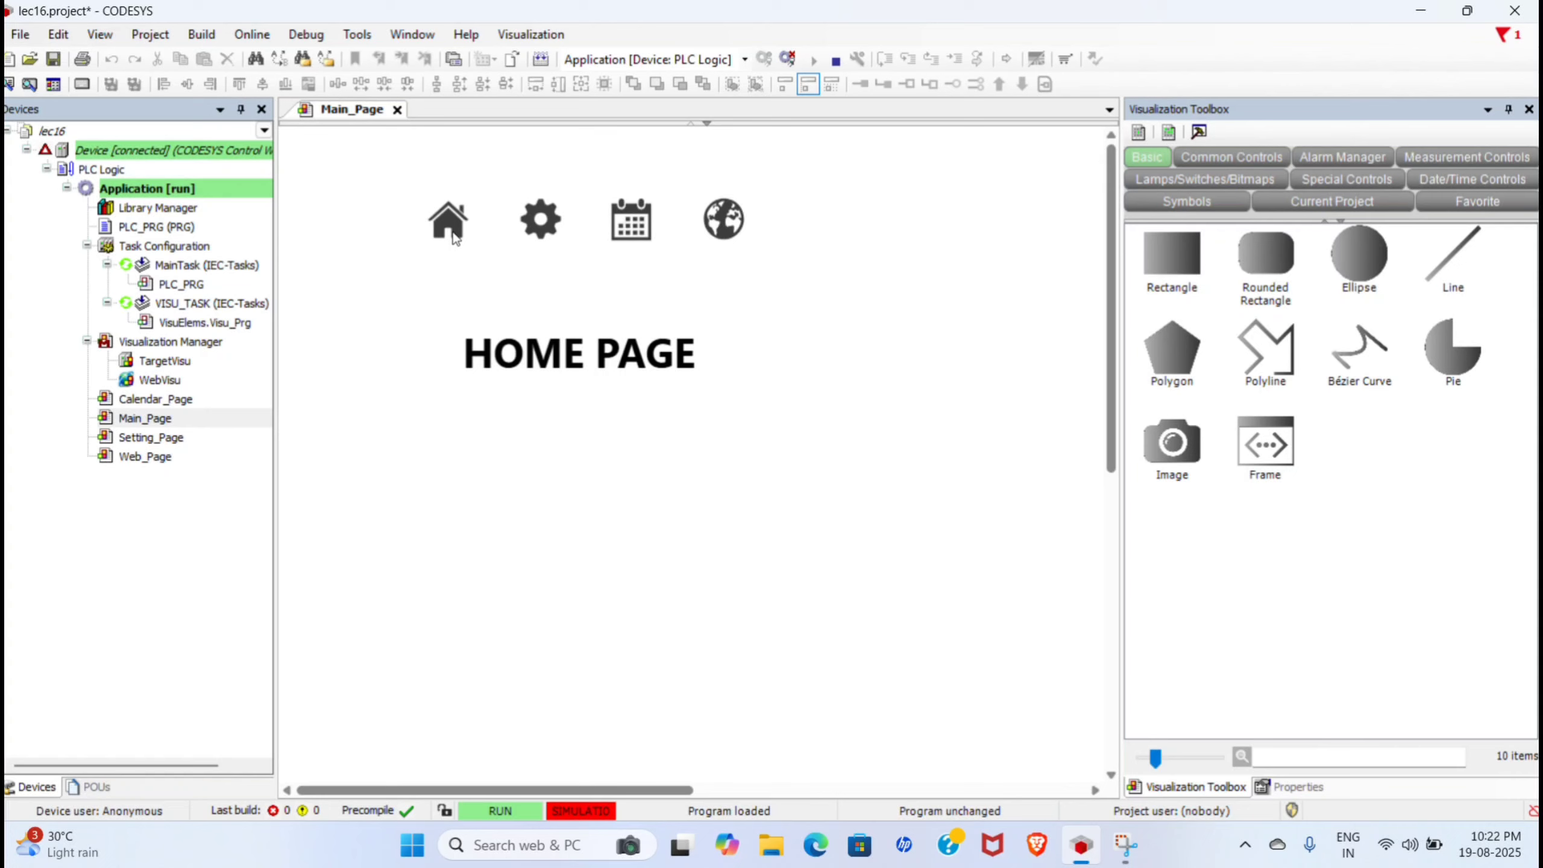